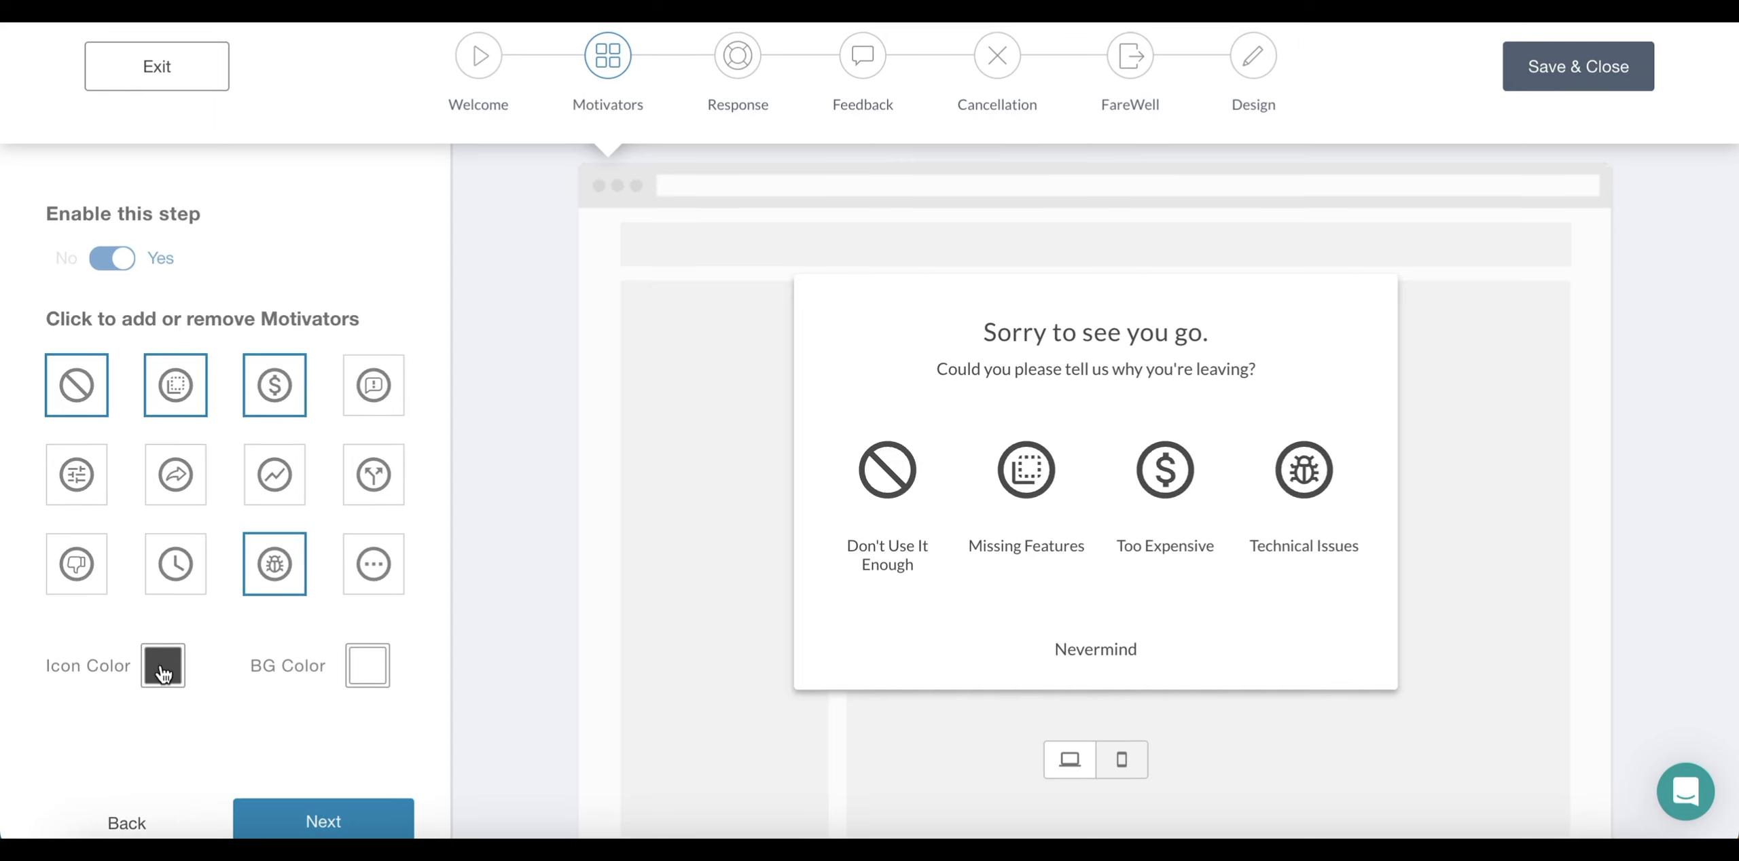
left_click(163, 659)
scroll(199, 412, "down", 1)
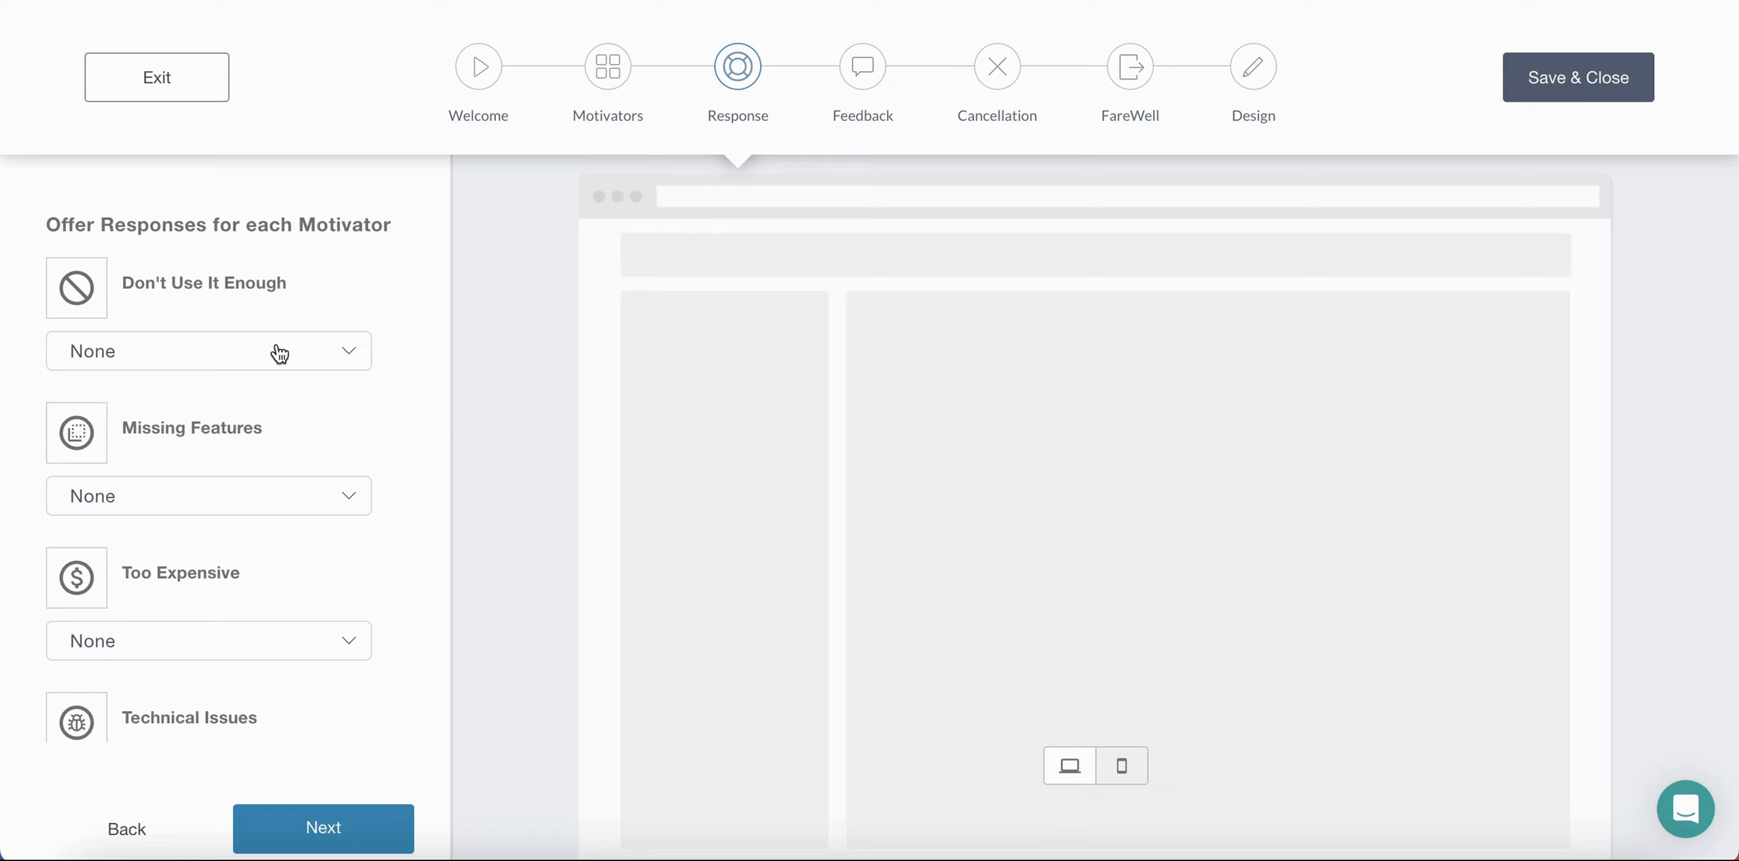
Choose Pause Subscription as the response for the Don't Use It Enough motivator
left_click(230, 358)
left_click(400, 264)
left_click(326, 371)
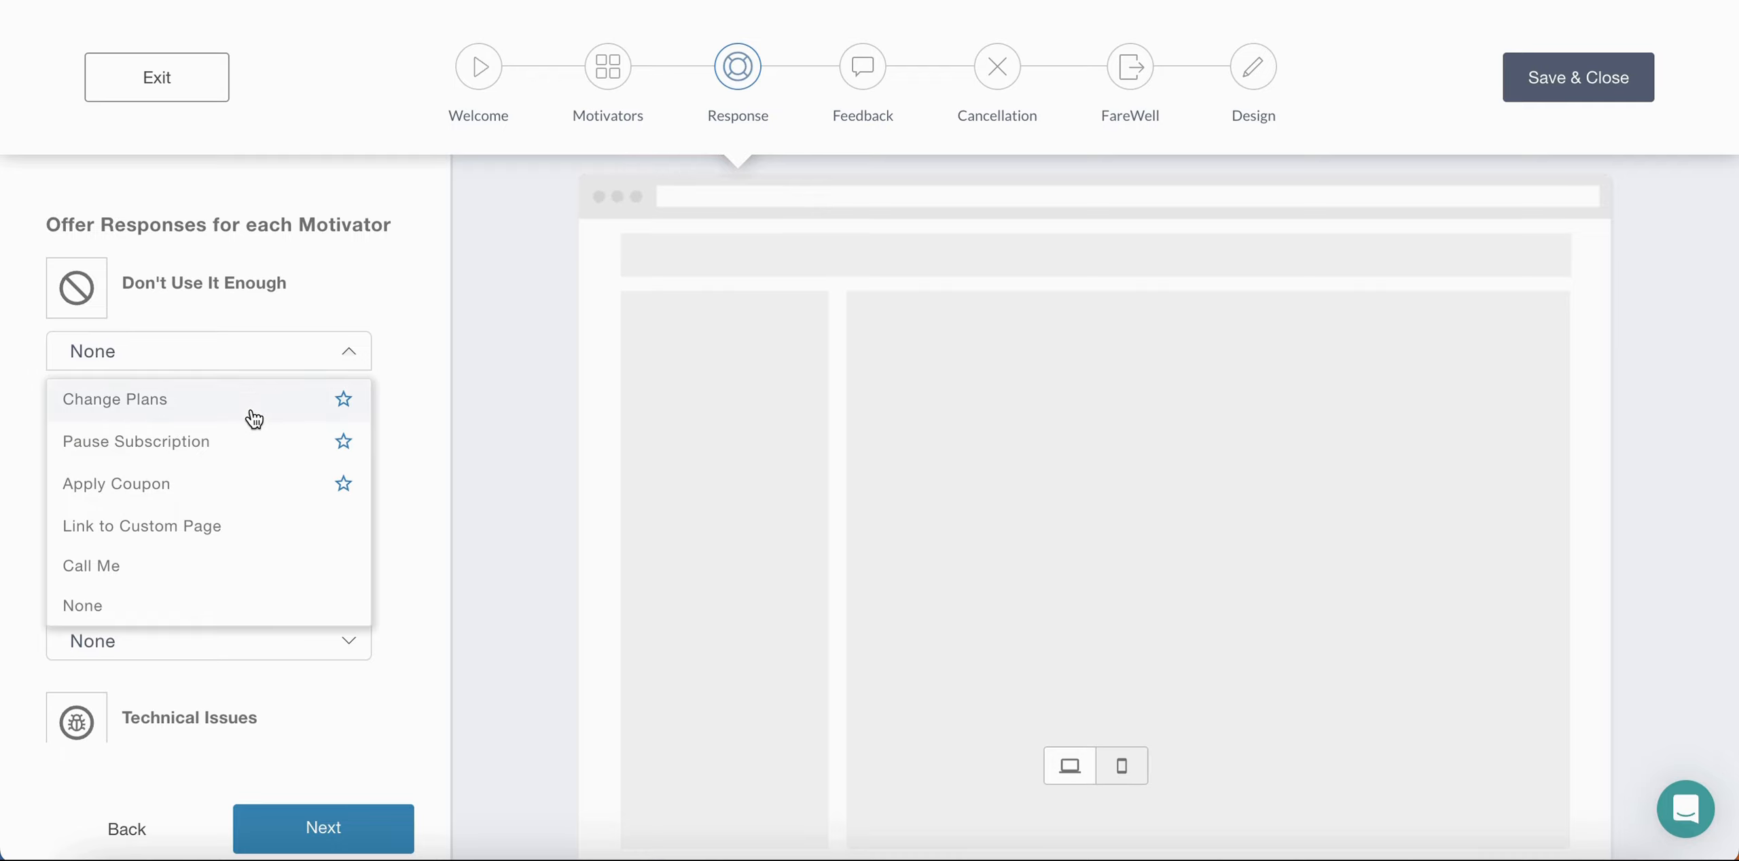
left_click(239, 441)
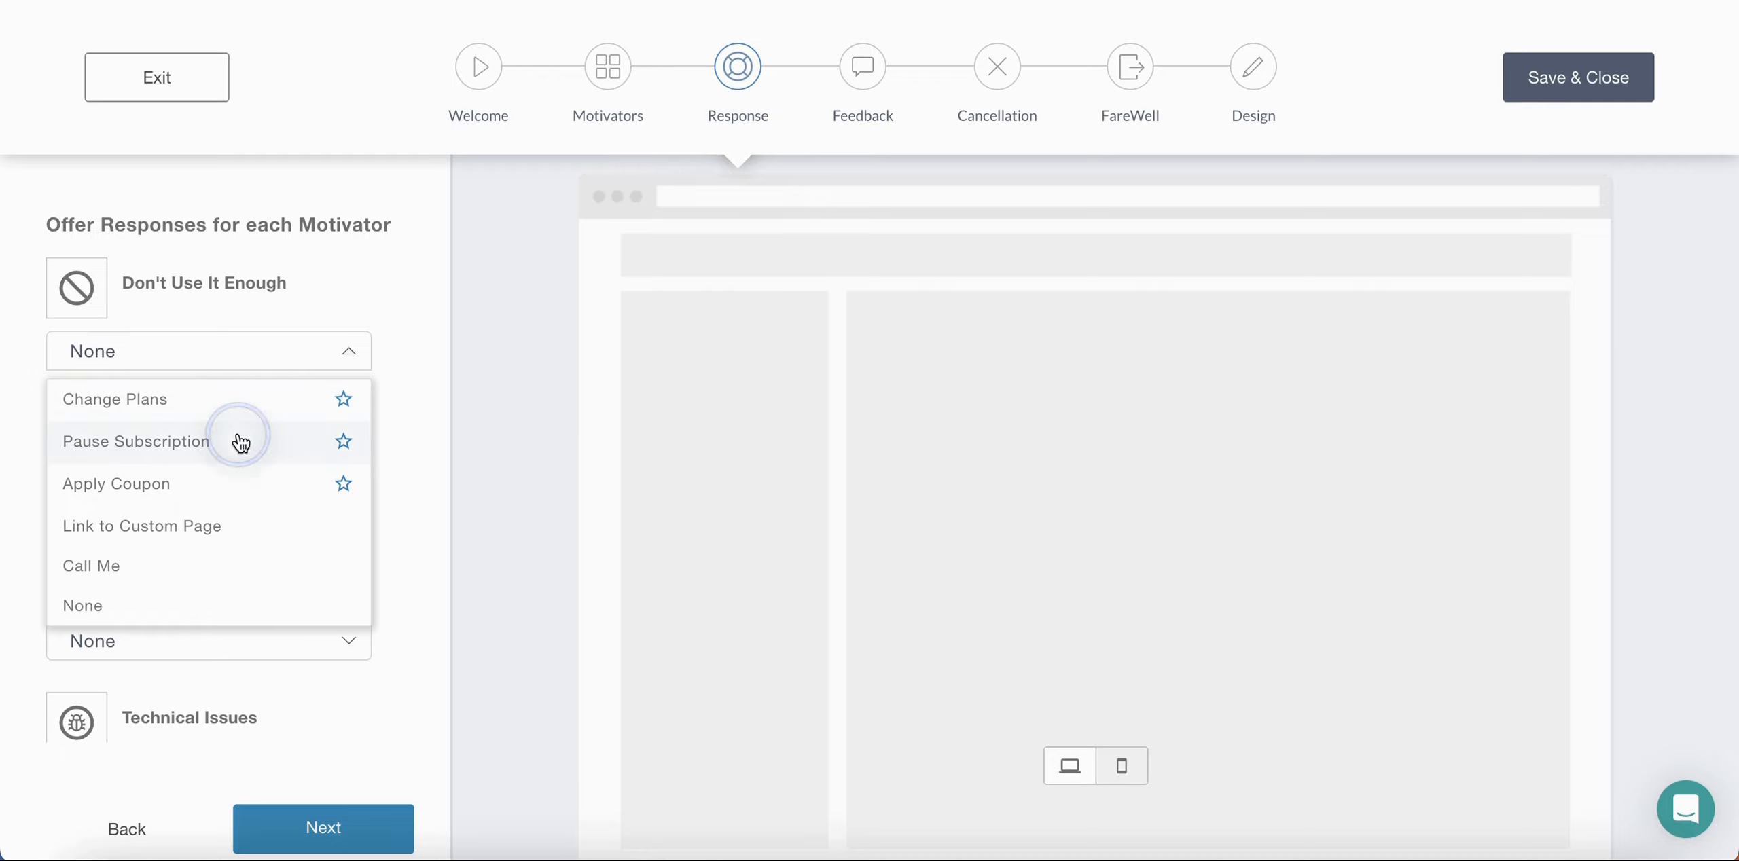
Go through the pause offer's details and confirmation, choose Close Modal as the button action, and save the response
left_click_drag(1215, 504, 817, 485)
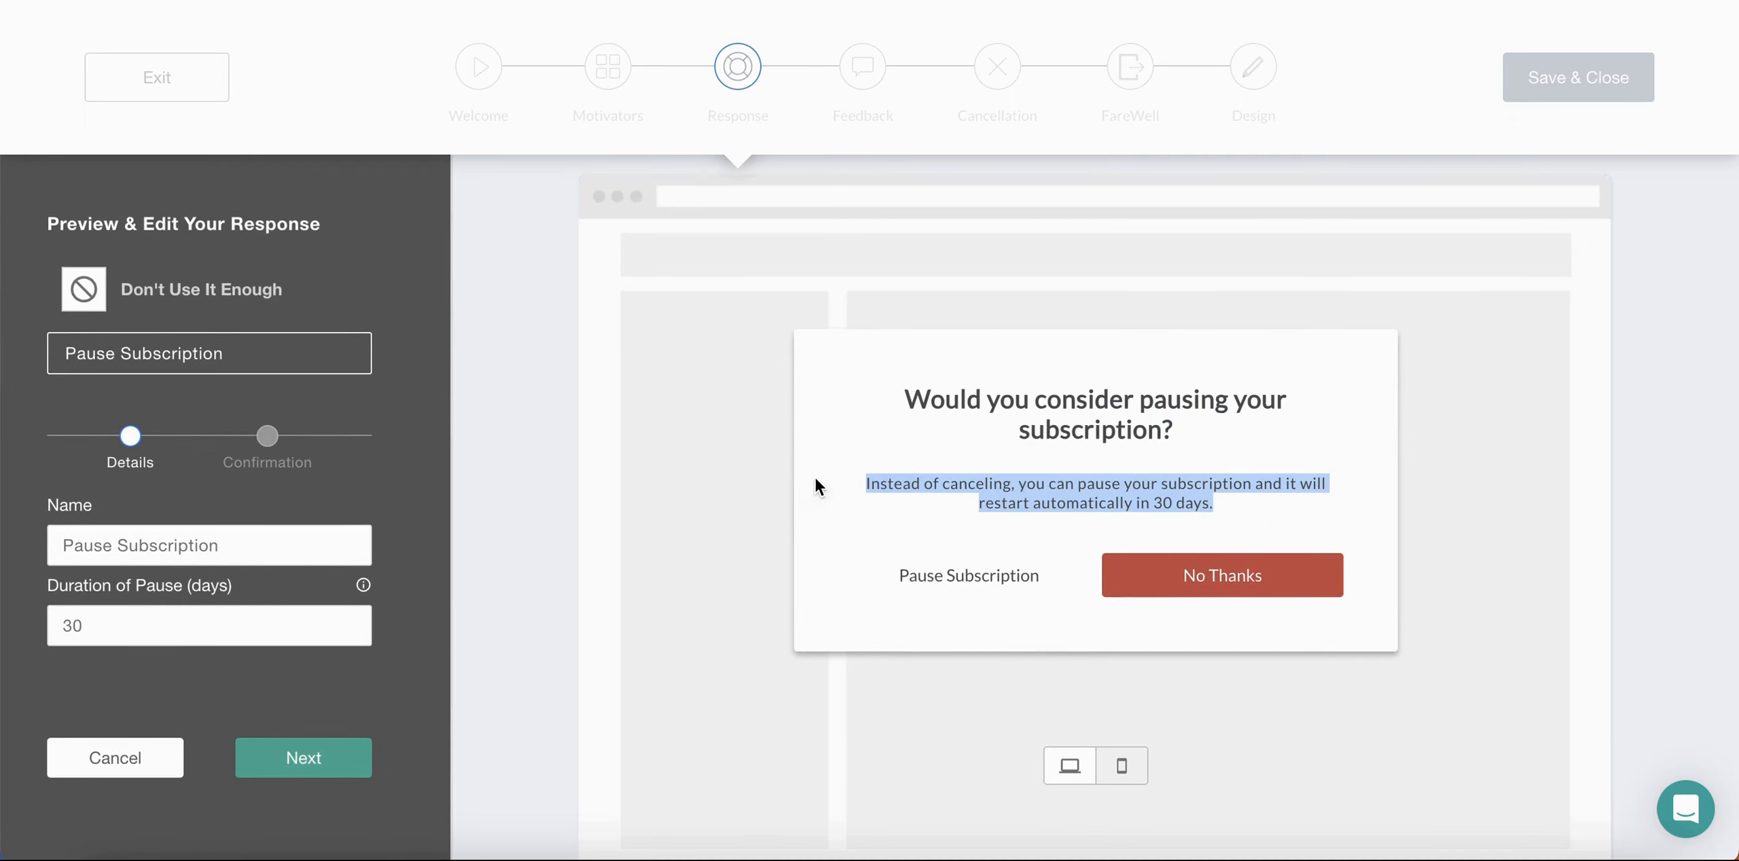
scroll(343, 718, "down", 1)
left_click(342, 717)
triple_click(1120, 367)
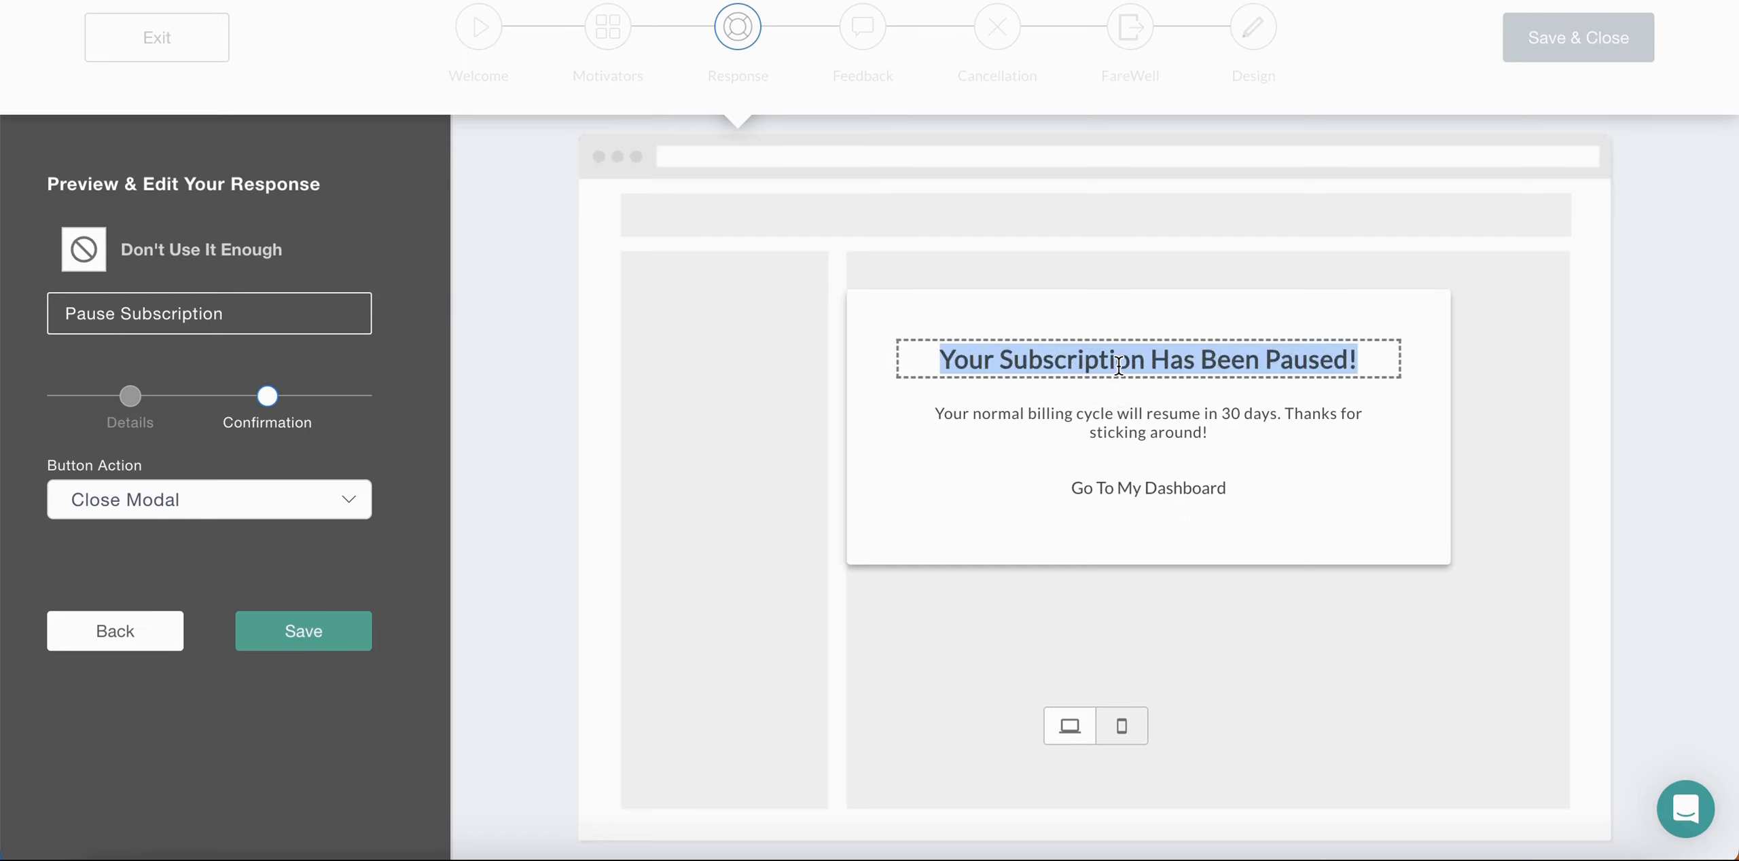
left_click(333, 502)
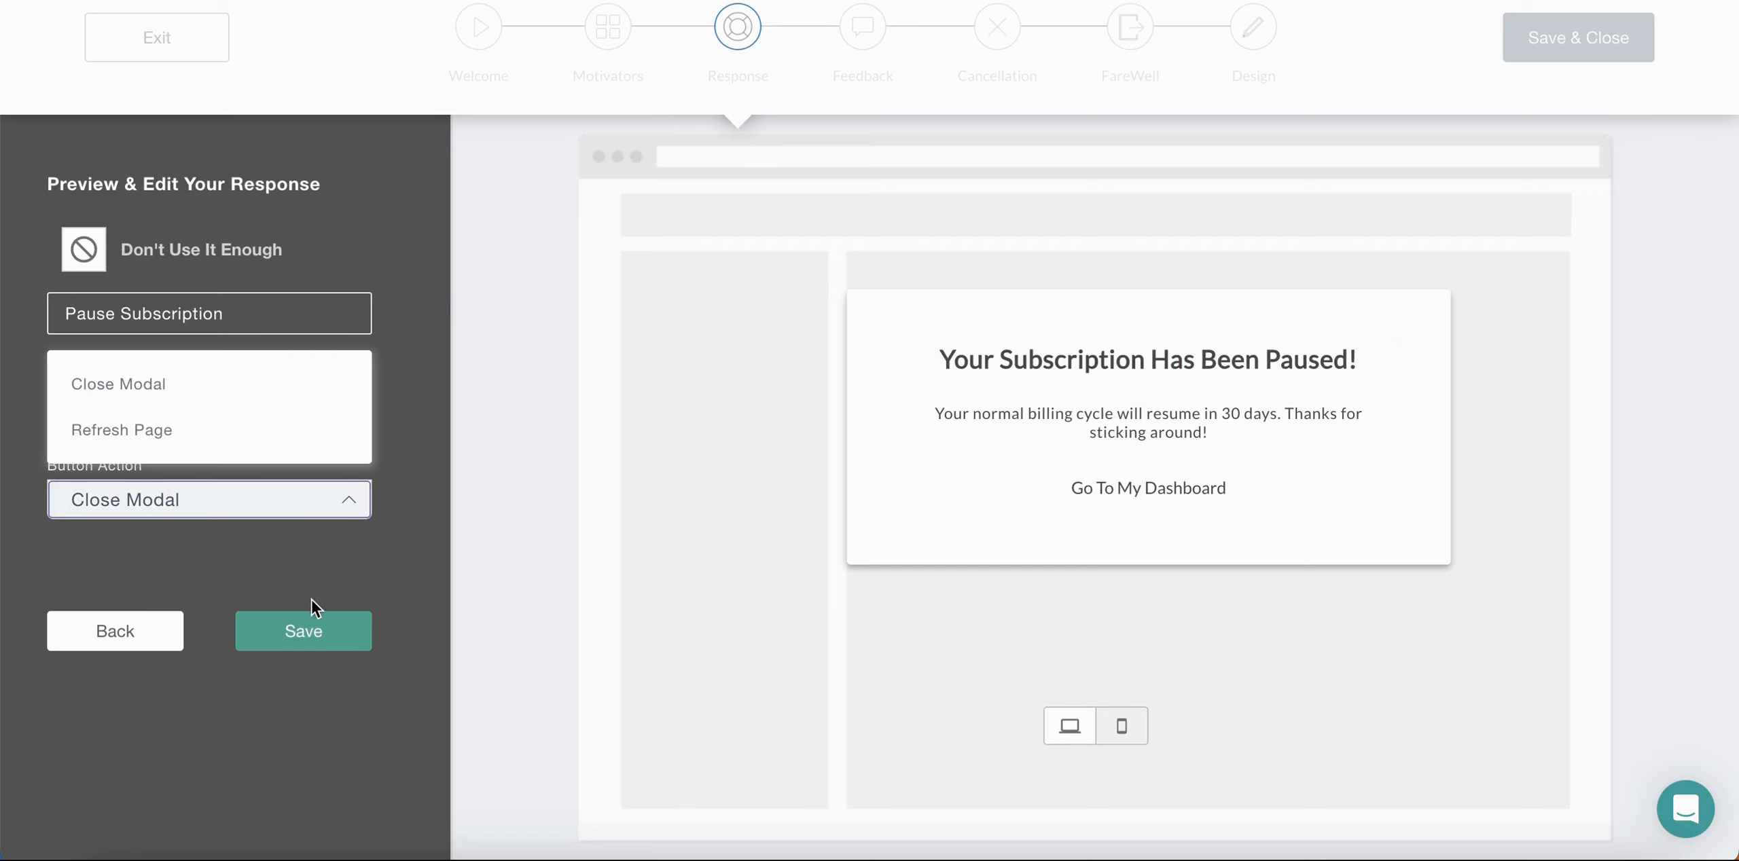
left_click(203, 396)
left_click(303, 632)
Assign Apply Coupon to Missing Features and reword its offer to "Would you accept 50% off for 2 months?" with a message about missing features
scroll(238, 475, "down", 3)
left_click(238, 399)
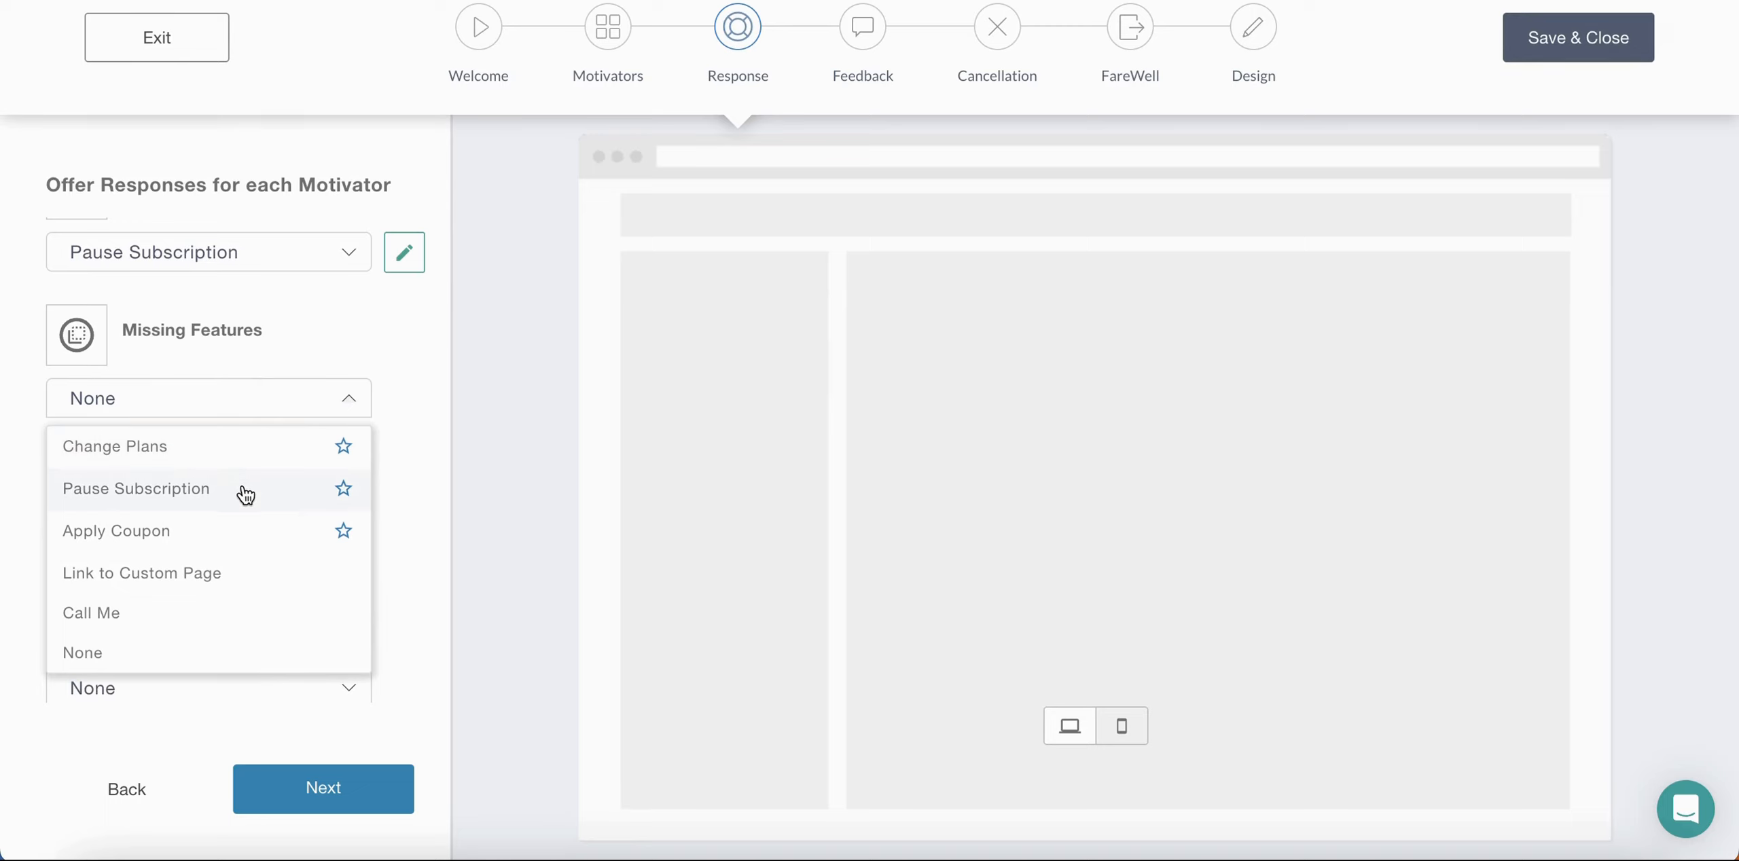
left_click(236, 540)
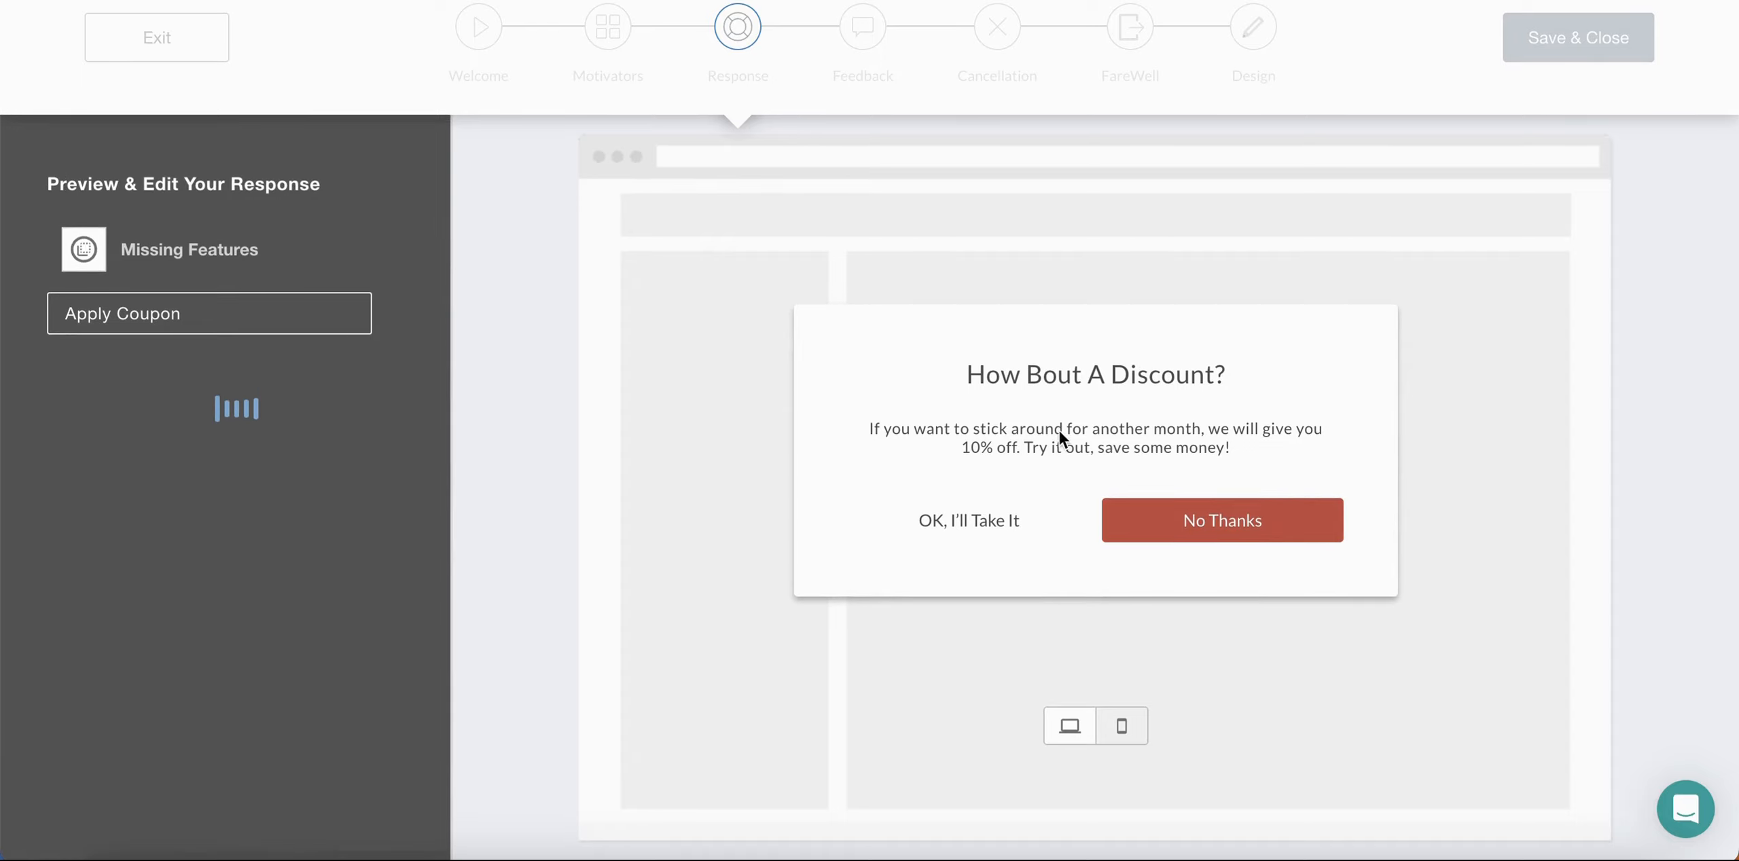
left_click(1016, 367)
type("Would you consider 50%")
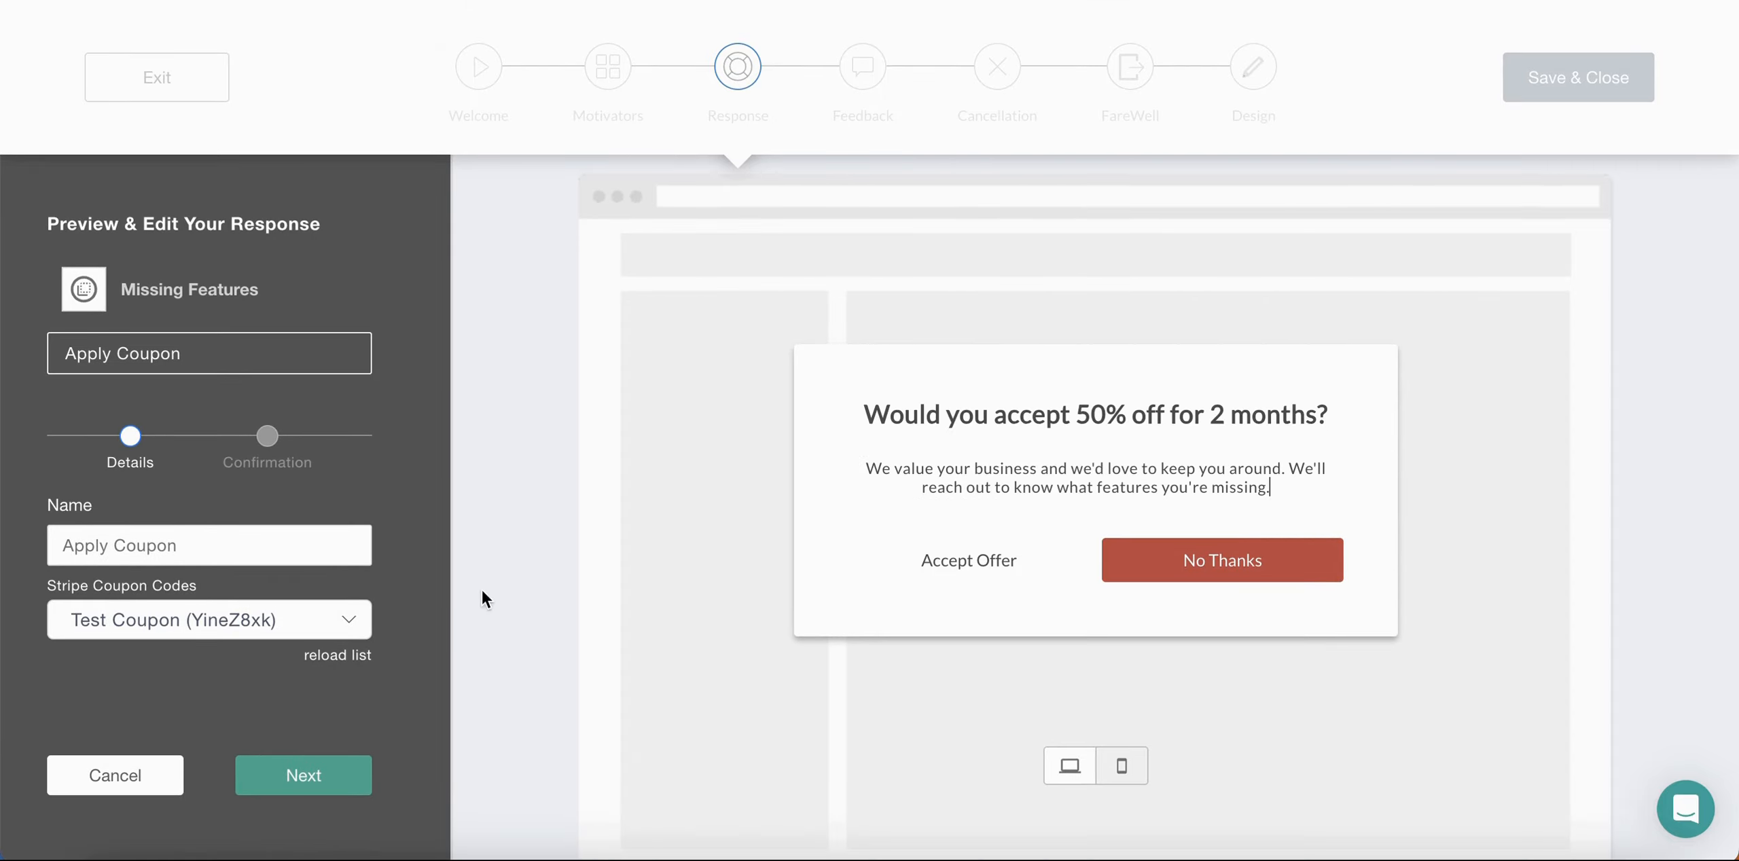
Select Test Coupon as the Stripe coupon for the Missing Features offer and continue to its confirmation
scroll(482, 591, "down", 1)
left_click(307, 583)
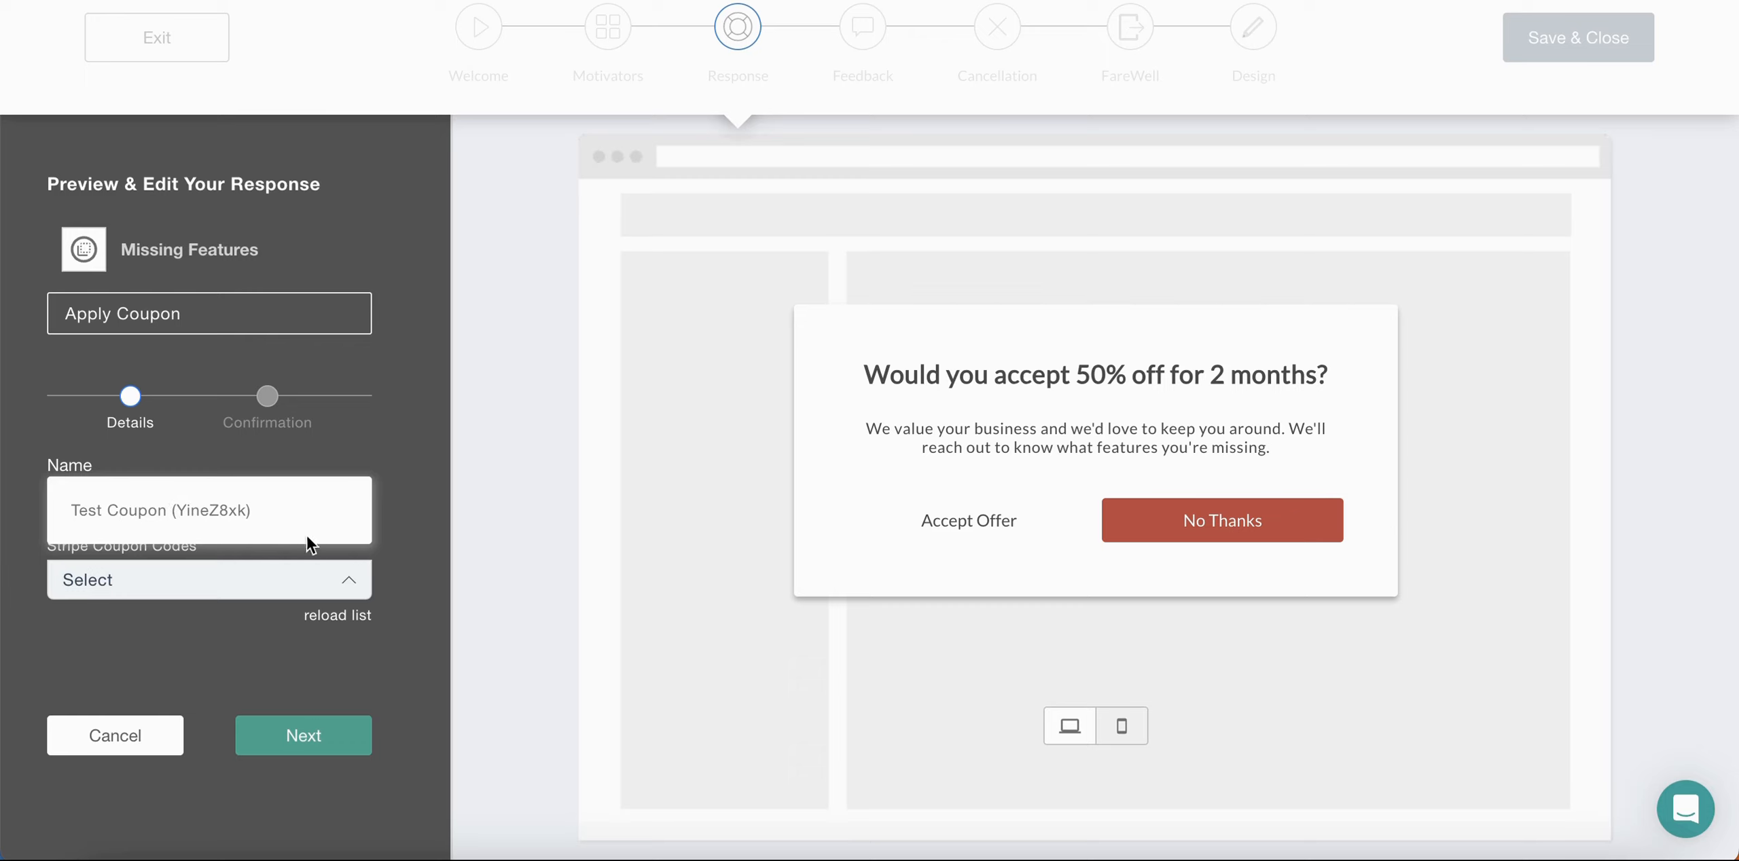
left_click(243, 523)
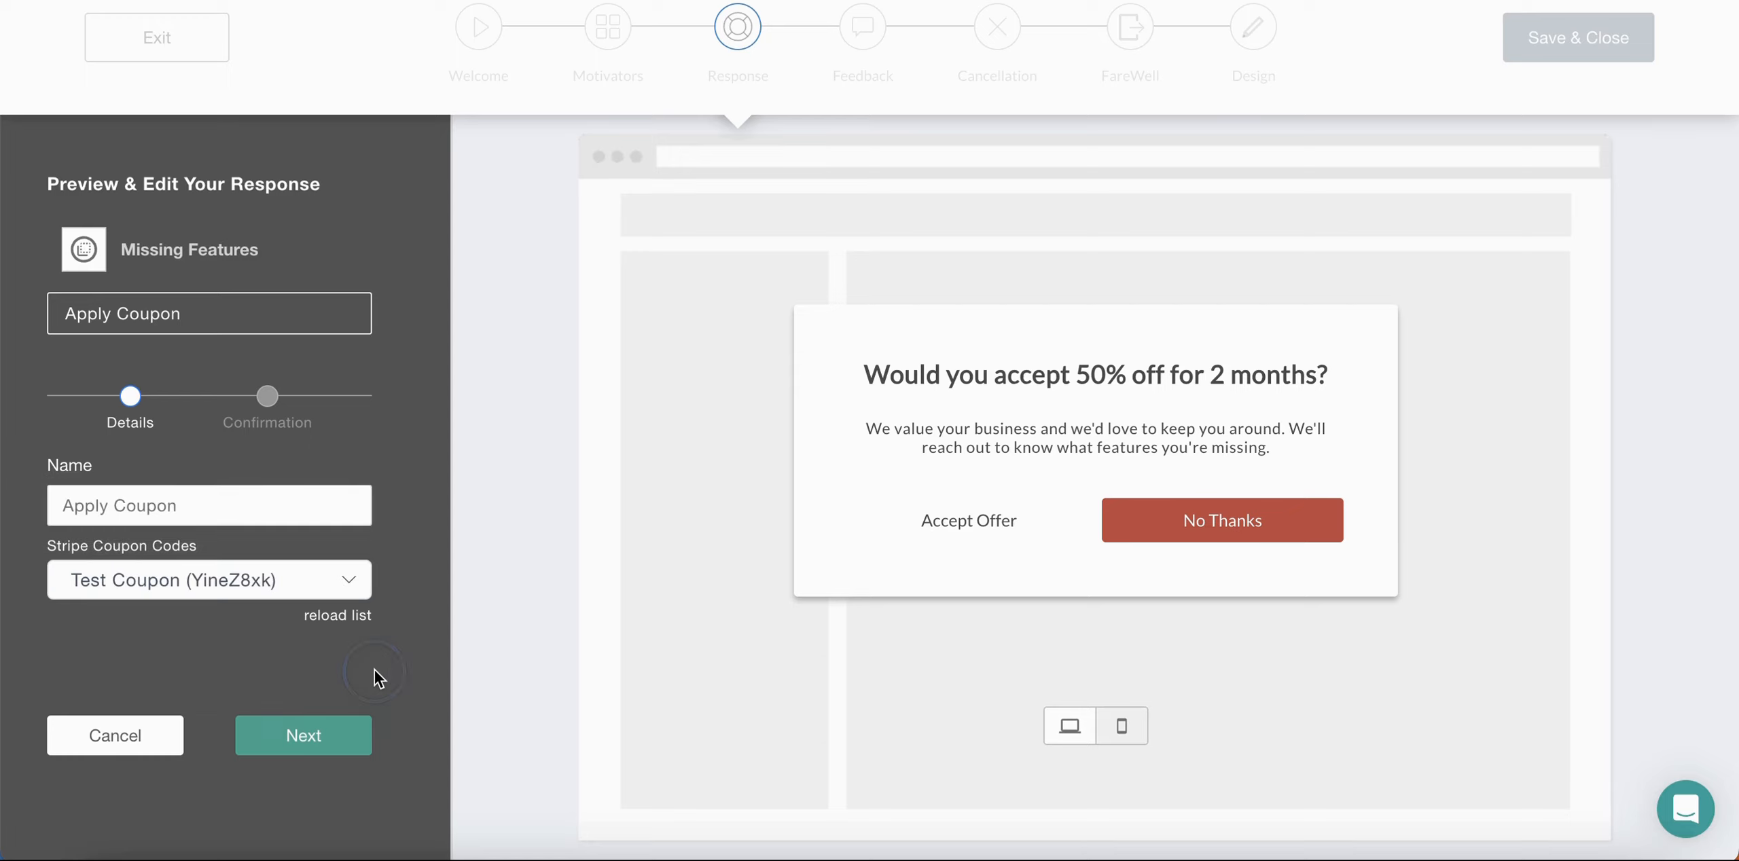
left_click(331, 743)
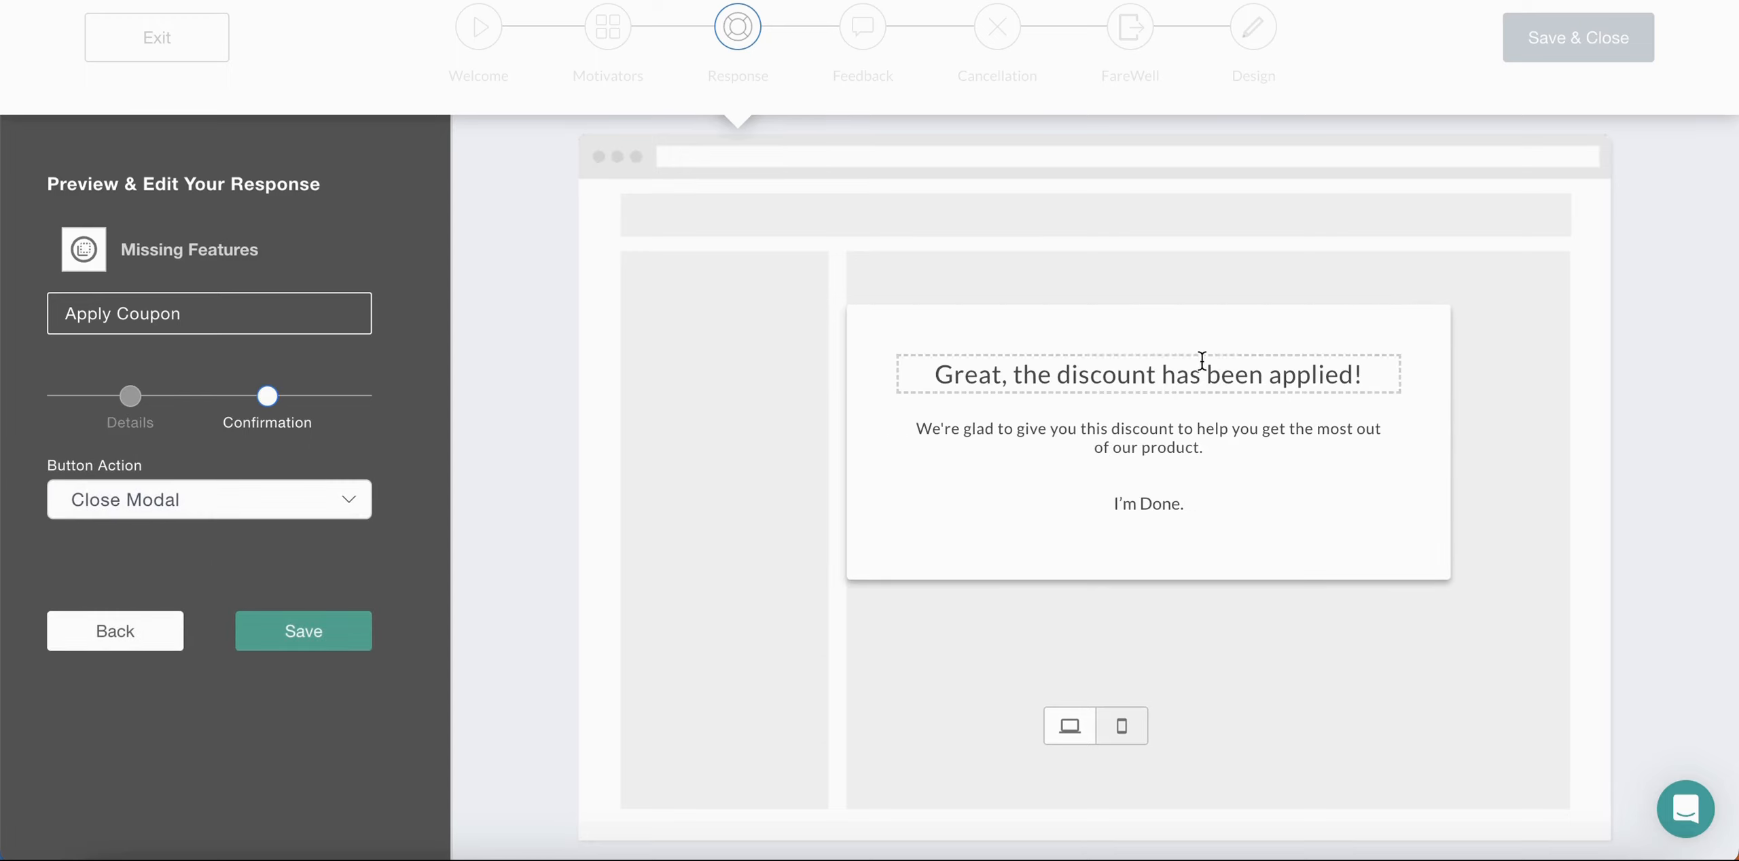
Shorten the coupon confirmation's button label to "Done." and save the response
double_click(1137, 372)
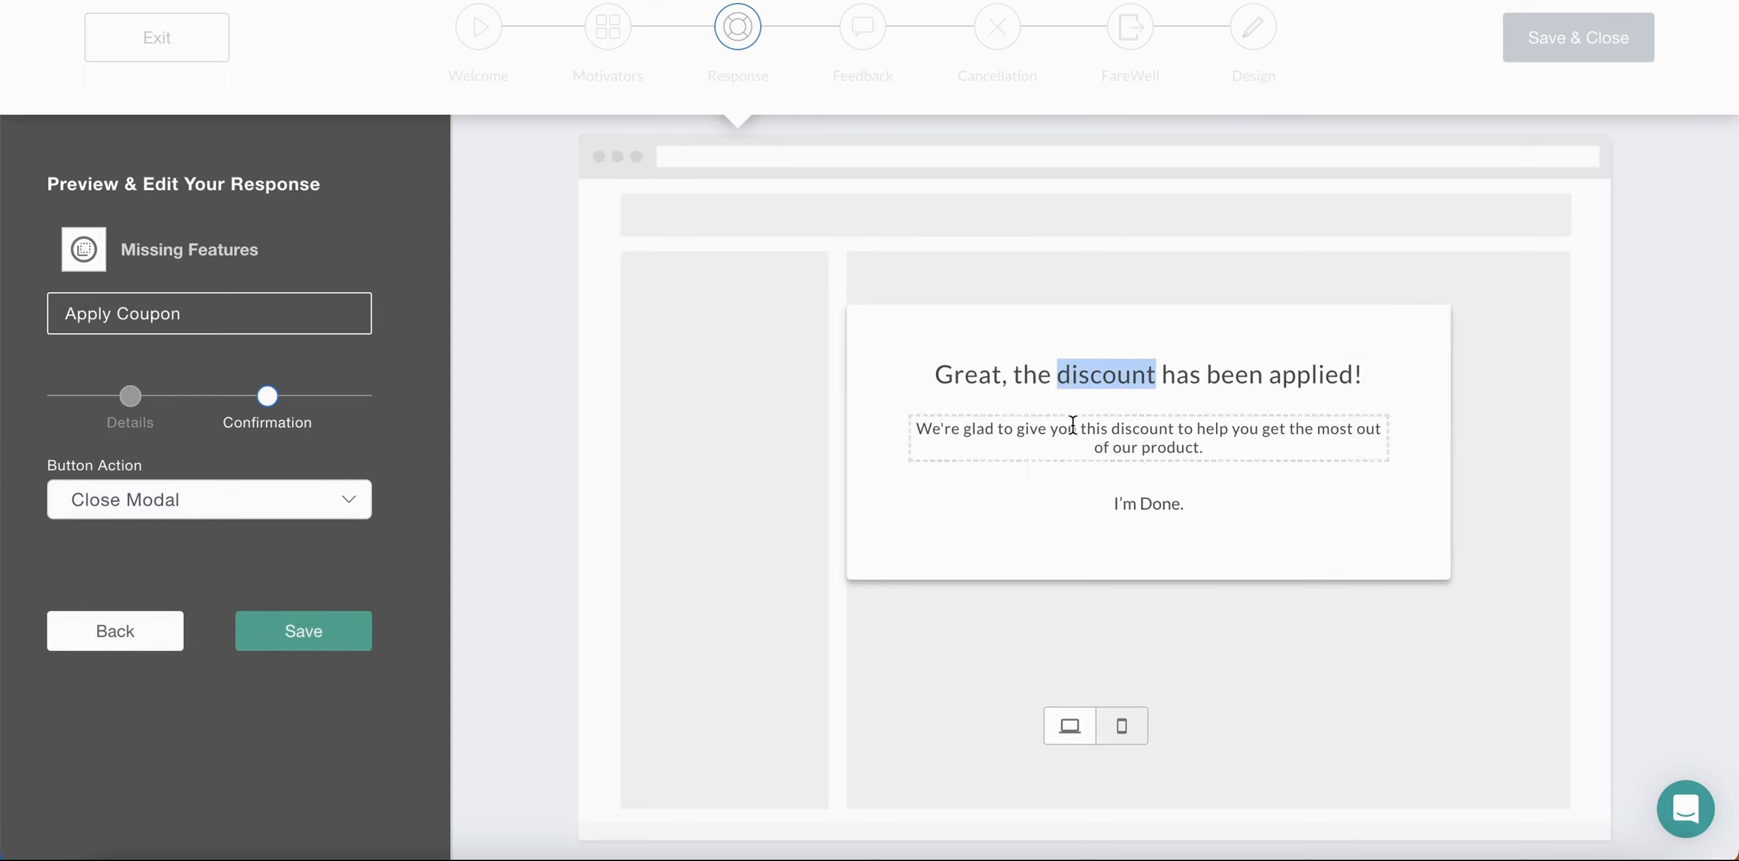
double_click(1125, 504)
key("BackSpace")
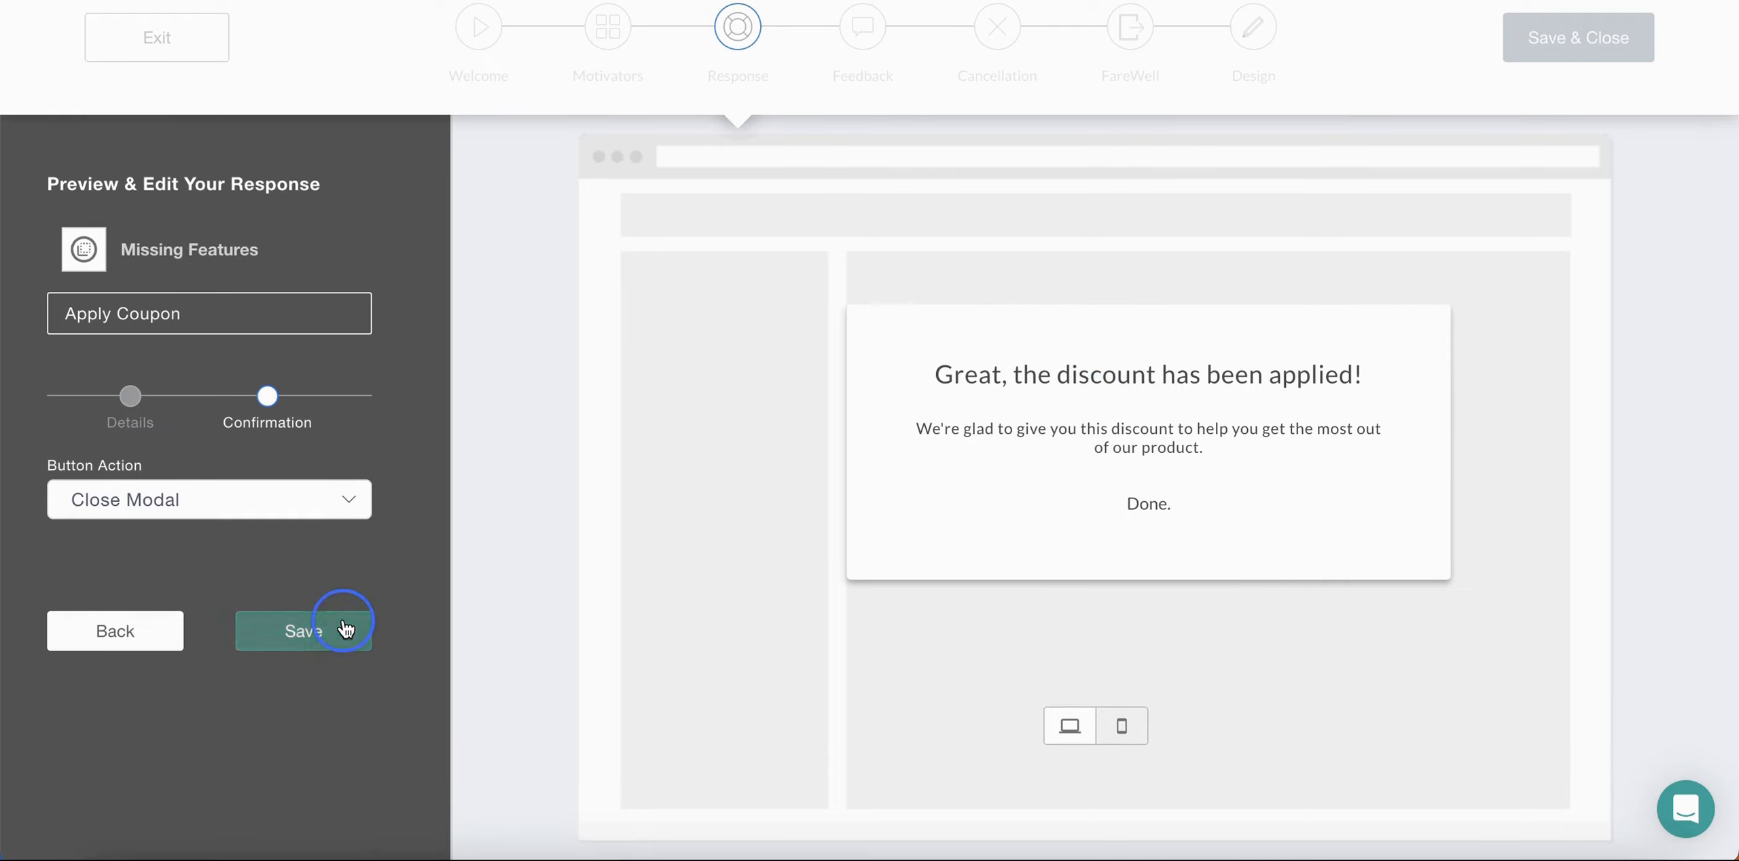
left_click(342, 630)
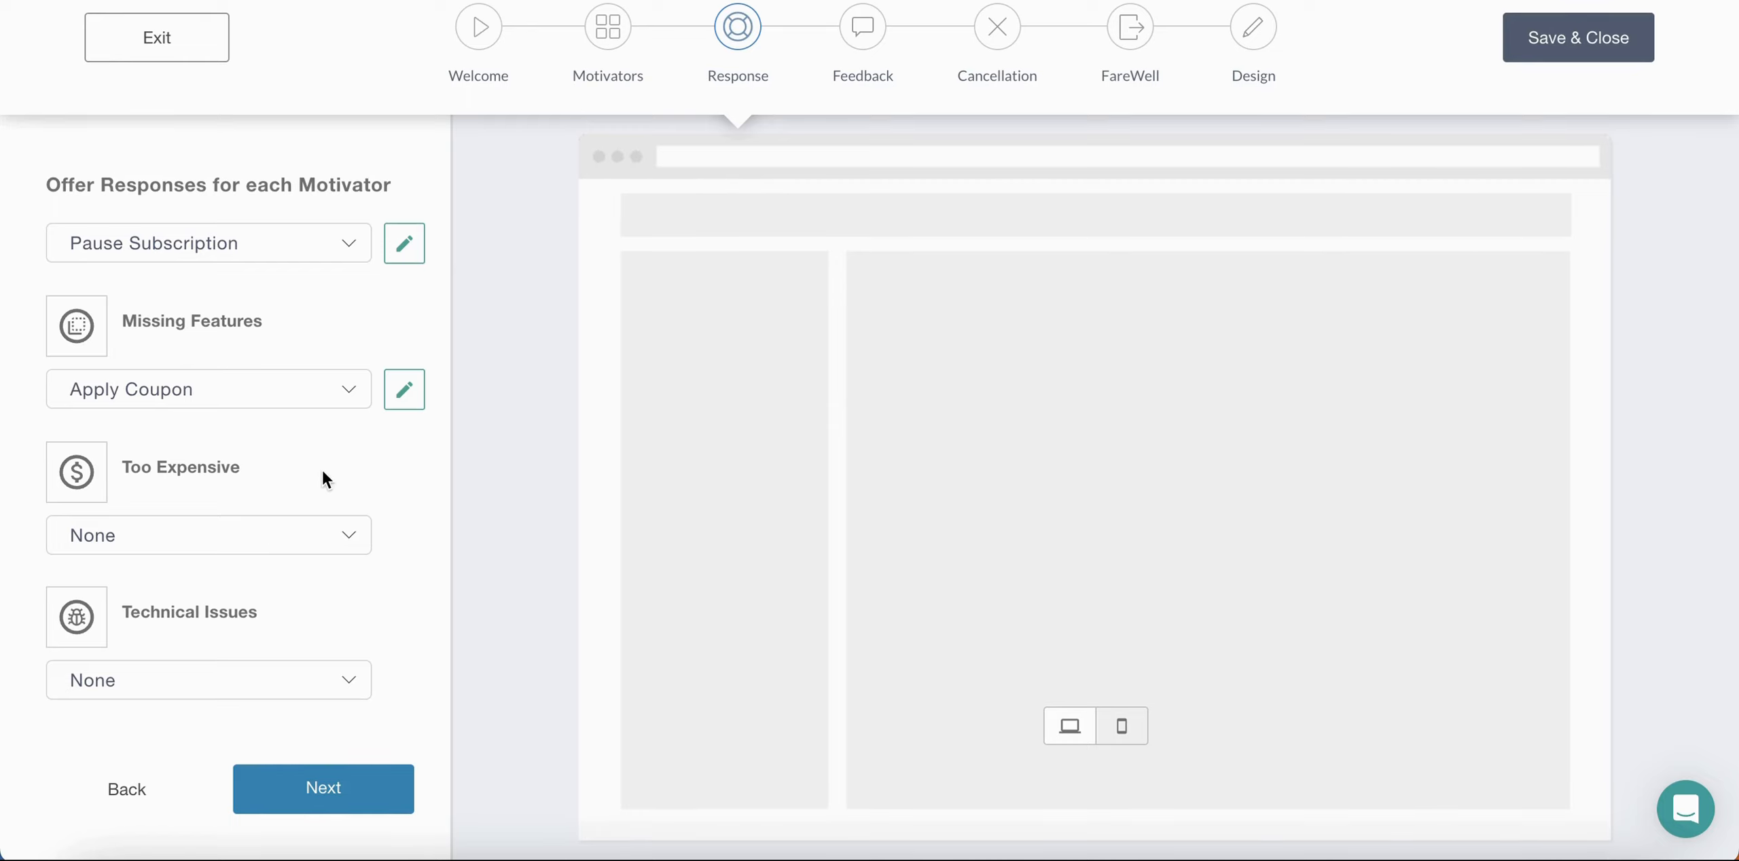
scroll(281, 679, "down", 1)
left_click(284, 679)
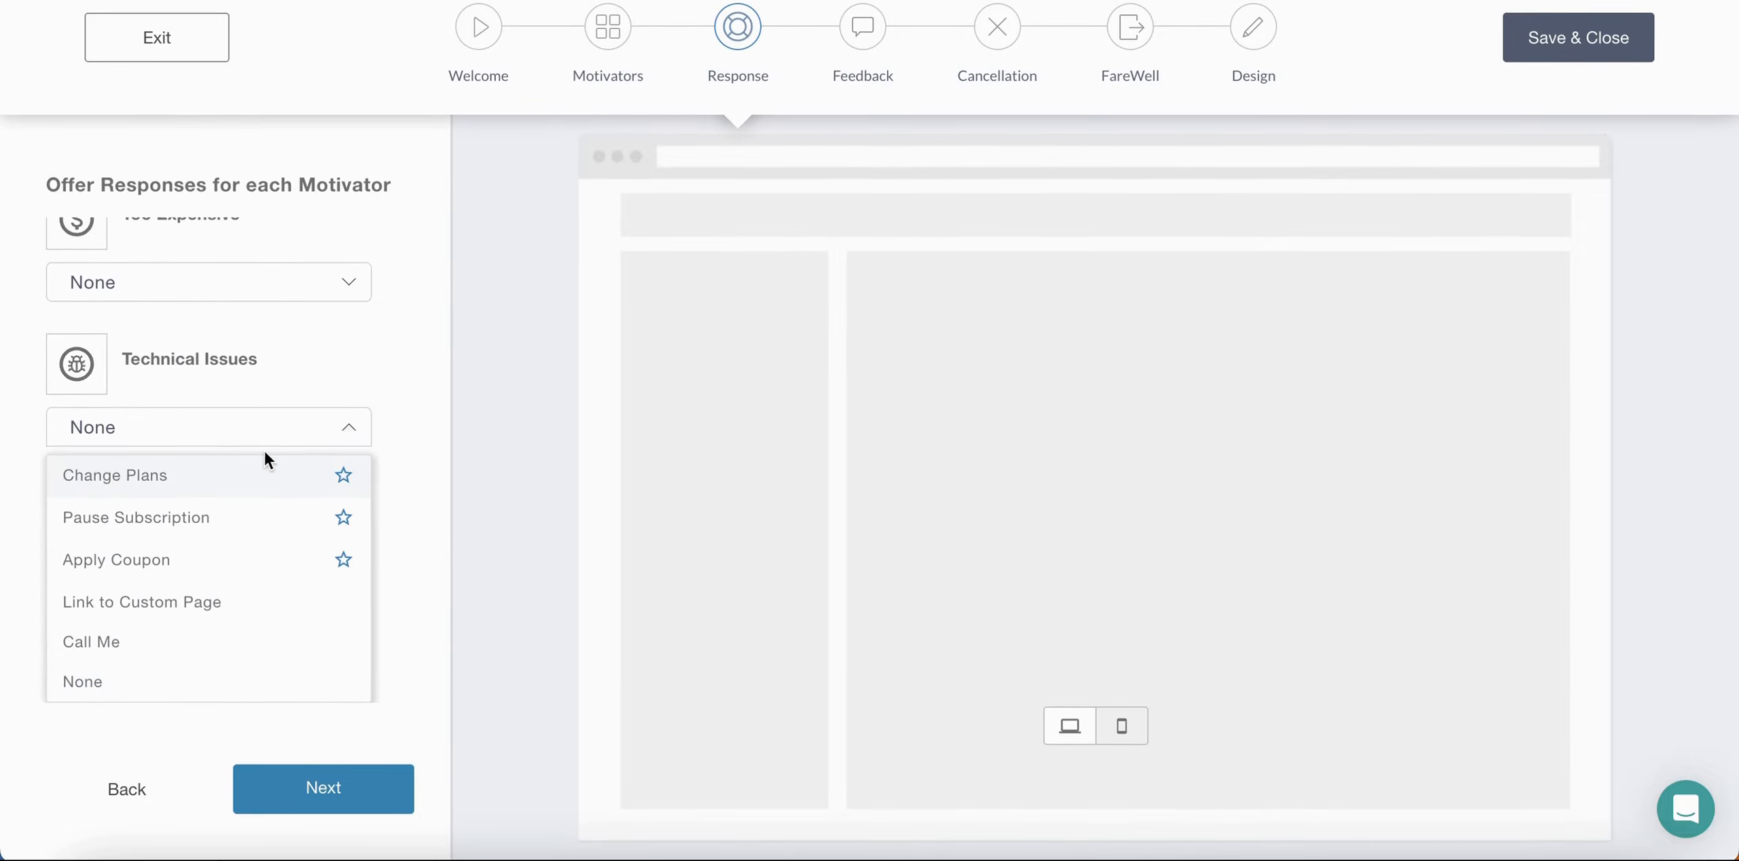
left_click(237, 604)
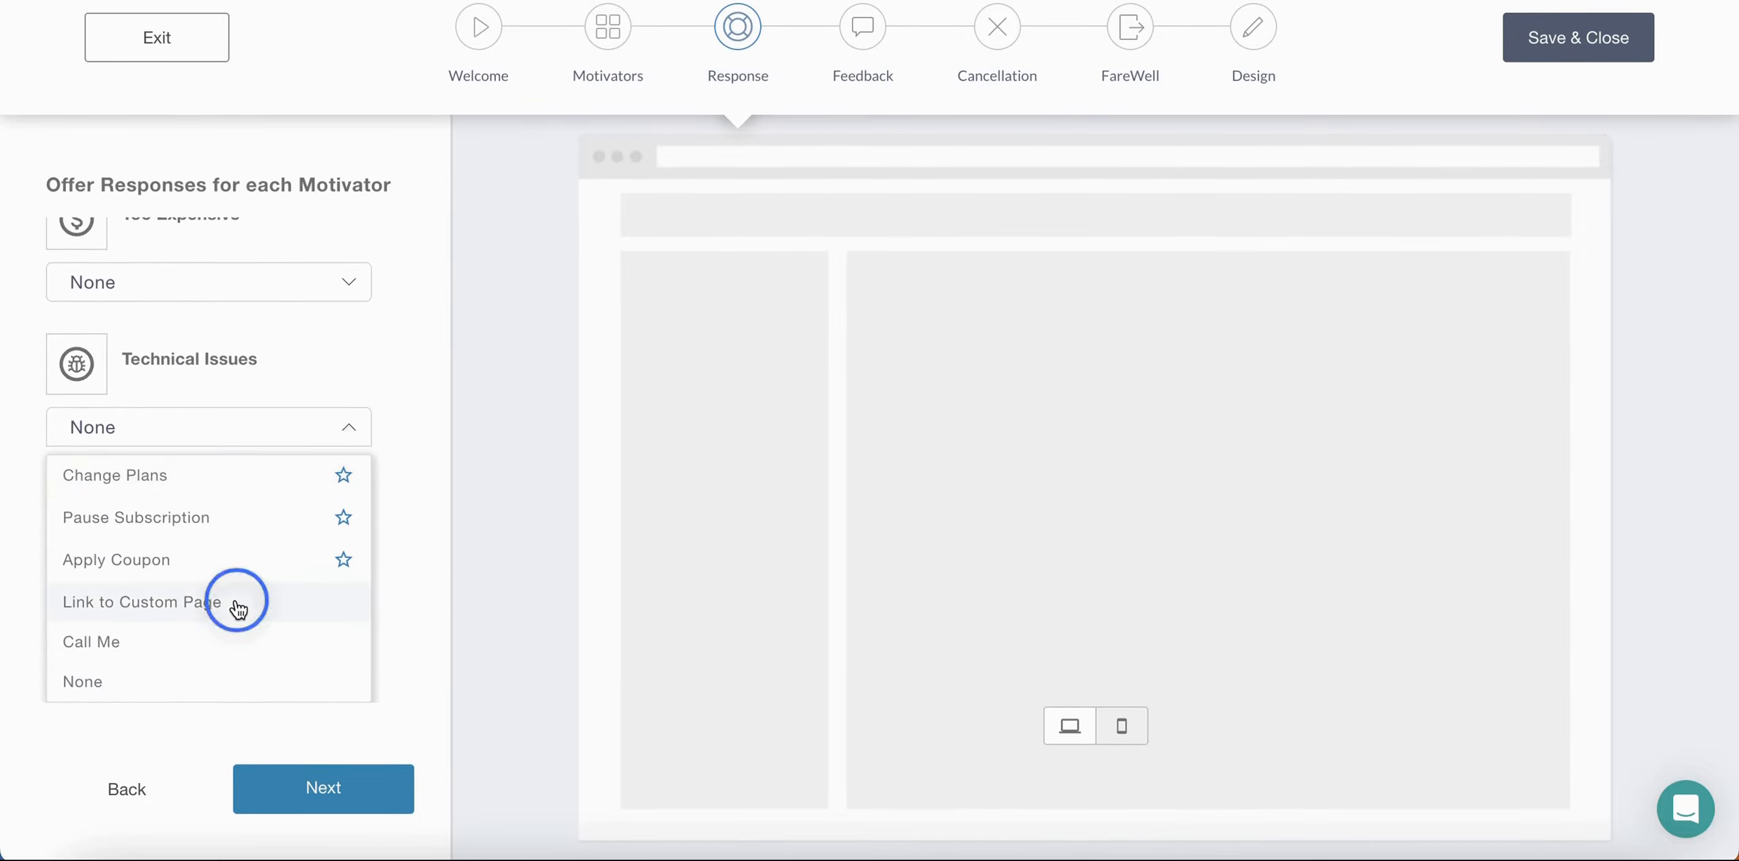
left_click(243, 435)
key("BackSpace")
key("BackSpace")
key("BackSpace")
key("BackSpace")
key("BackSpace")
key("BackSpace")
key("BackSpace")
key("BackSpace")
key("BackSpace")
key("BackSpace")
key("BackSpace")
key("BackSpace")
key("BackSpace")
key("BackSpace")
key("BackSpace")
key("BackSpace")
key("BackSpace")
key("BackSpace")
key("BackSpace")
type("Speak to Support")
left_click(95, 518)
type("https://calendly.com/my-calendar")
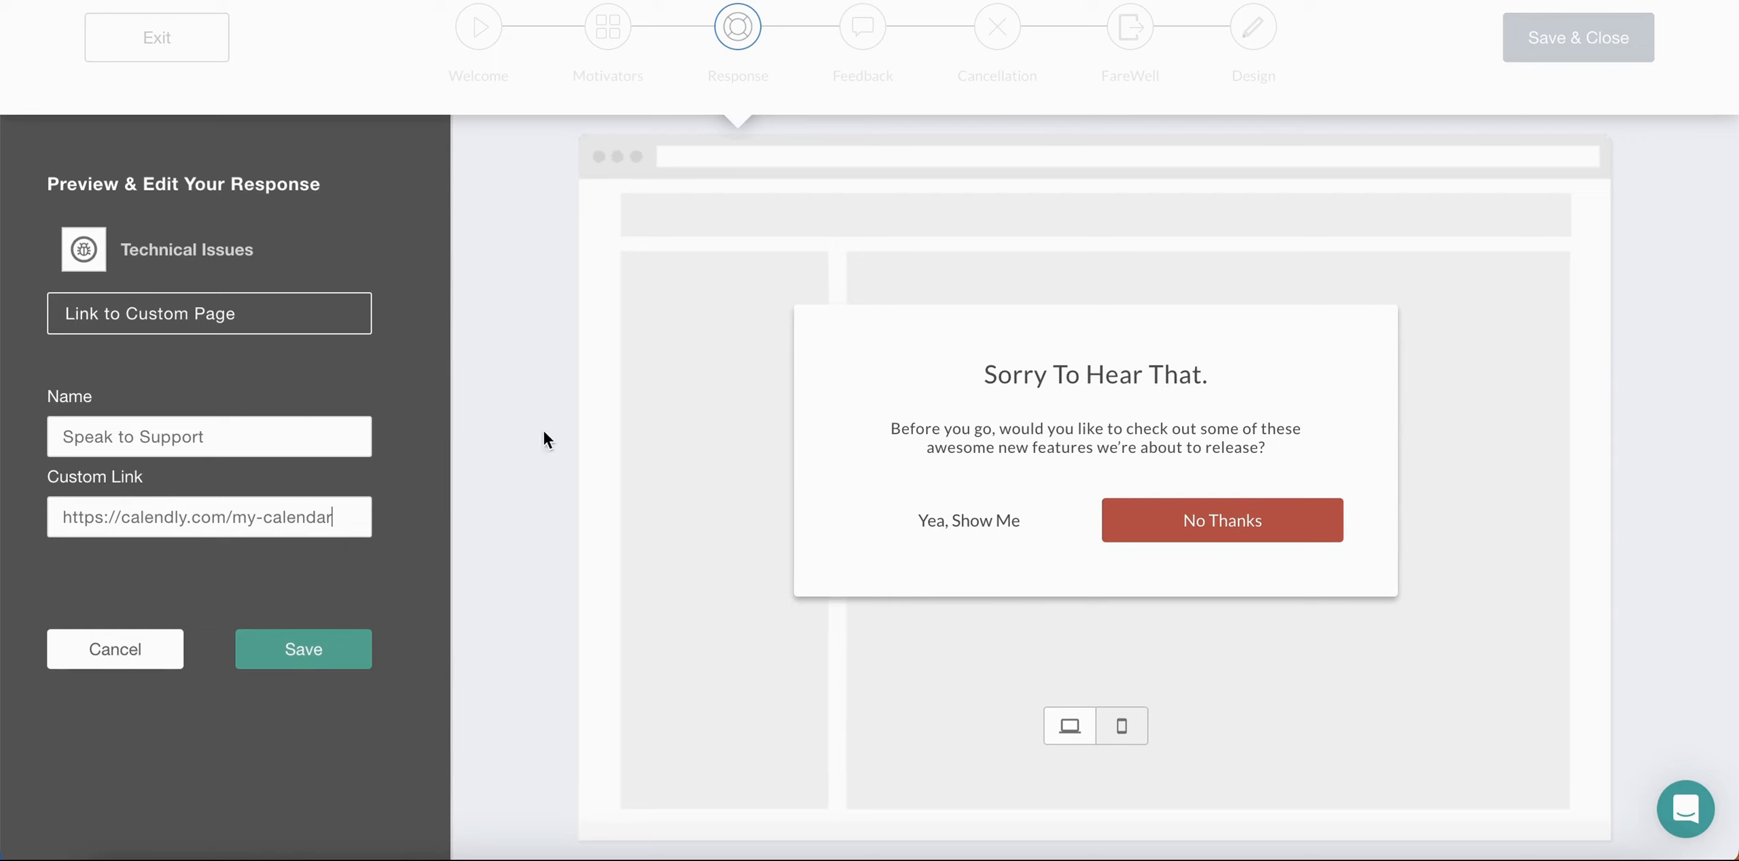
Reword the offer to "We'd love to solve your technical issues." with a quick chat invitation and a "Yes, Book a Call" button, and save it
left_click(1118, 365)
triple_click(1120, 365)
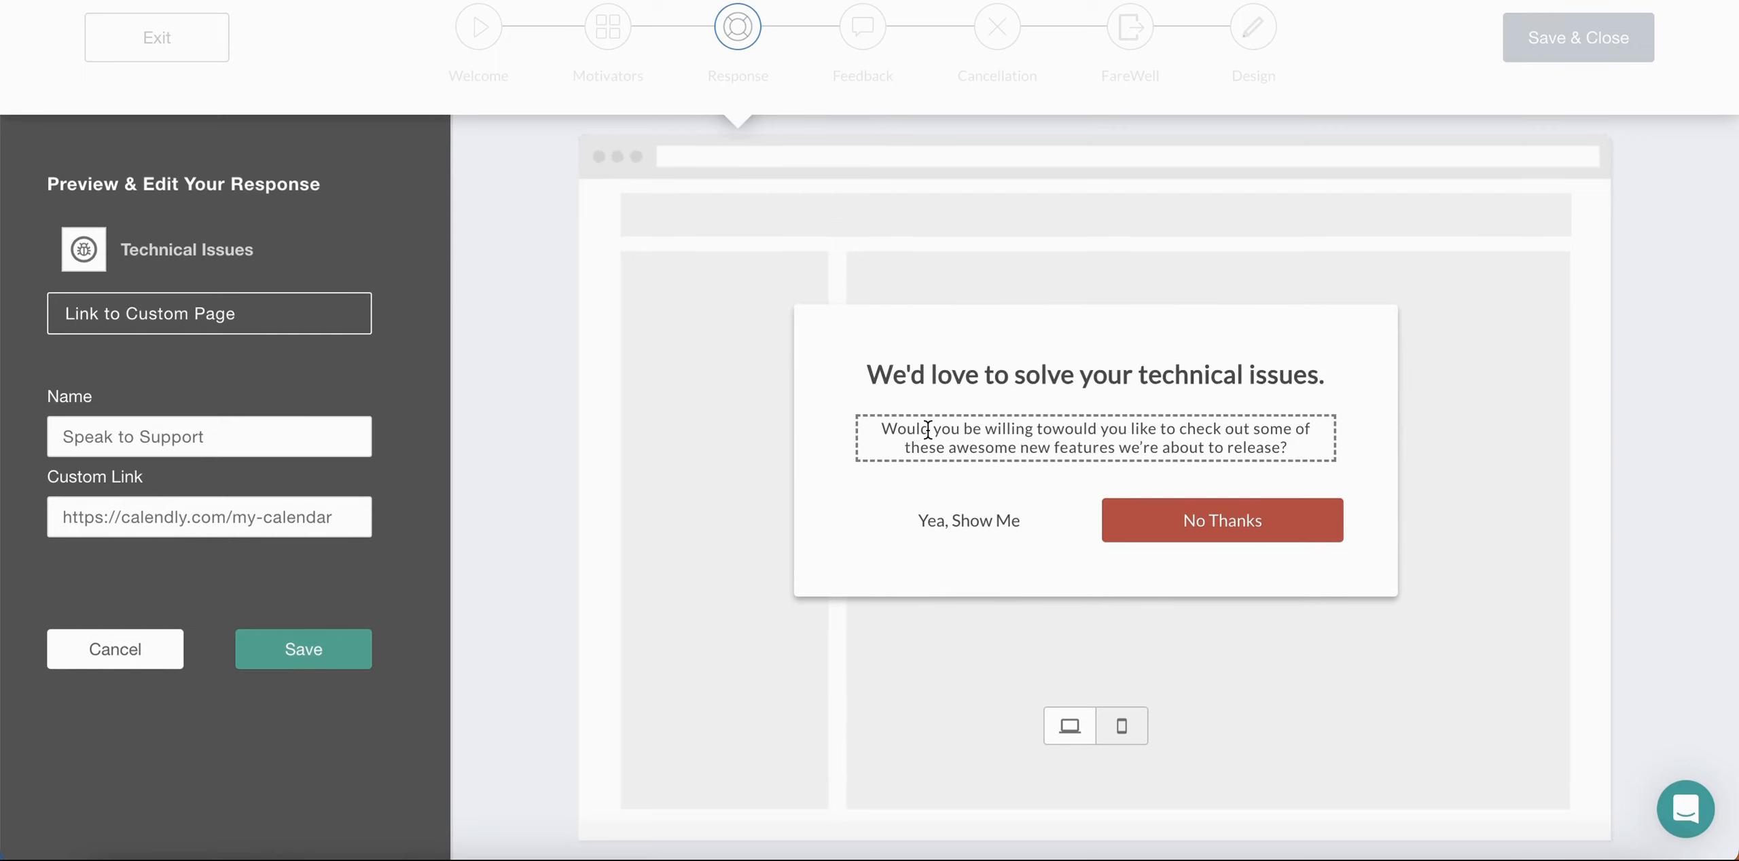
left_click_drag(1052, 427, 1269, 427)
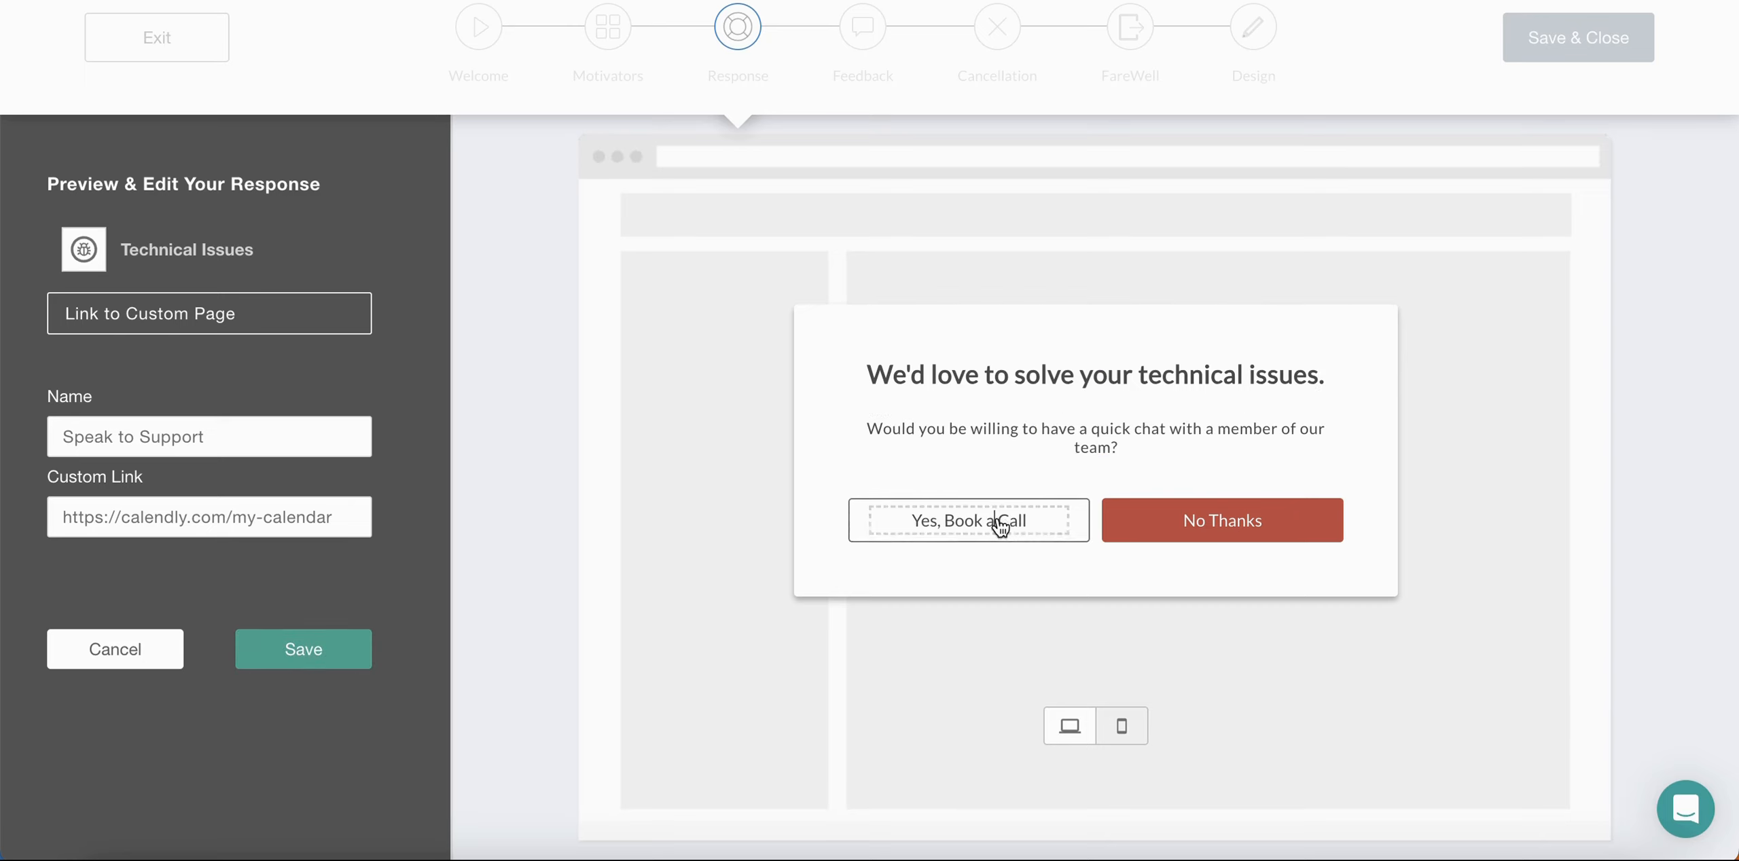
left_click(197, 521)
left_click(304, 648)
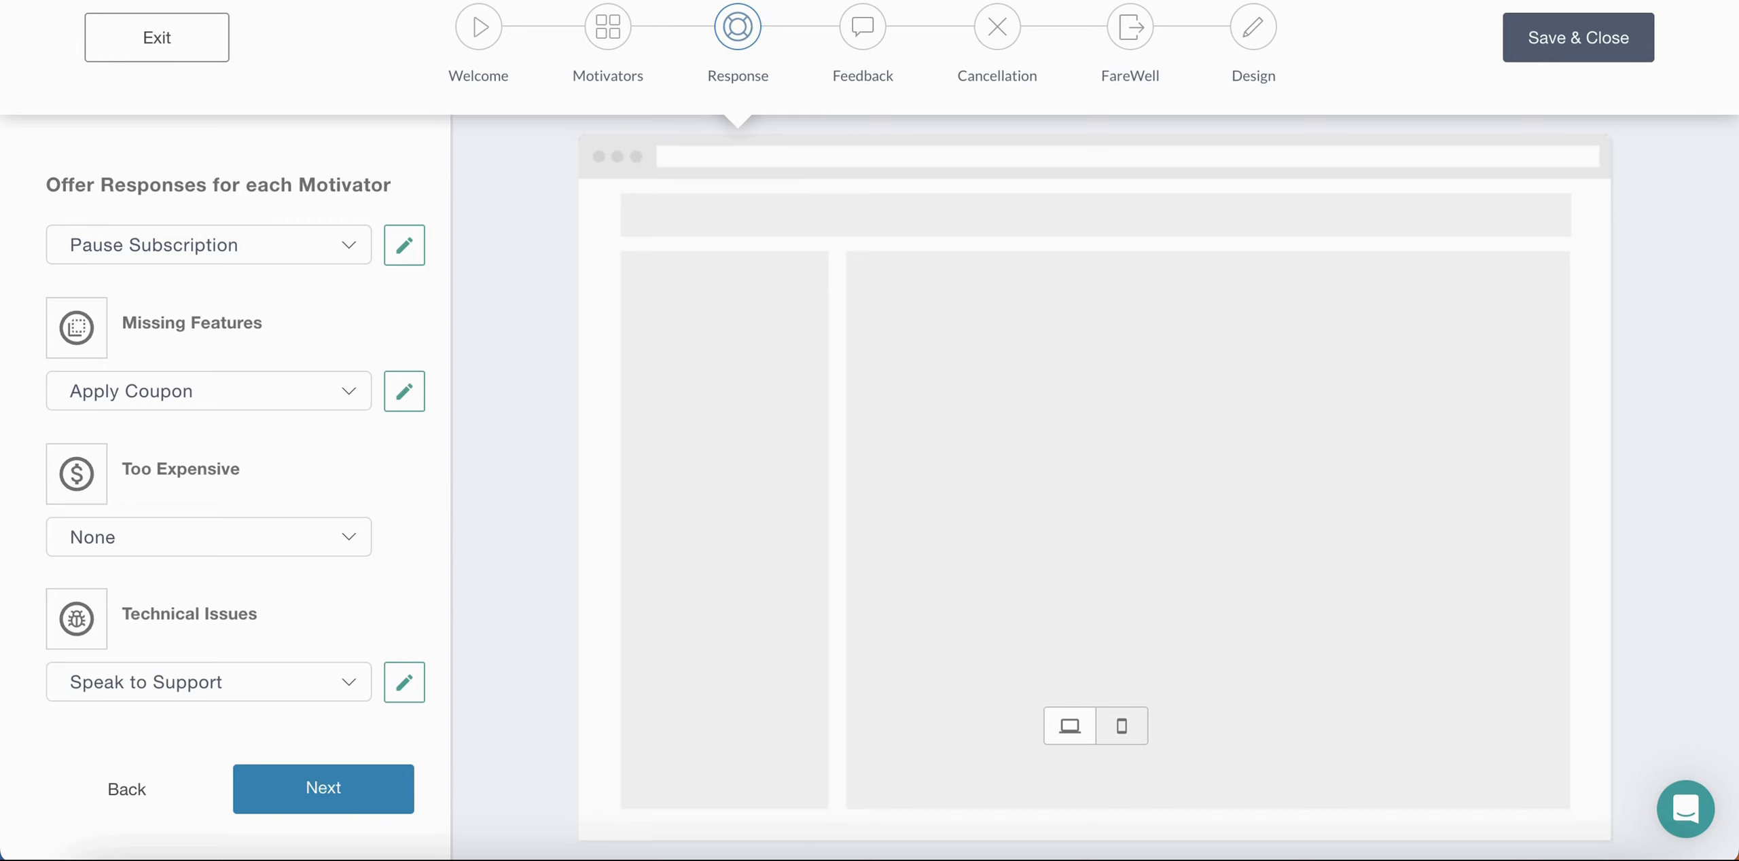
Title the Feedback step "We really value your feedback" and reword its message to ask how to make the product better for users like you
left_click(872, 37)
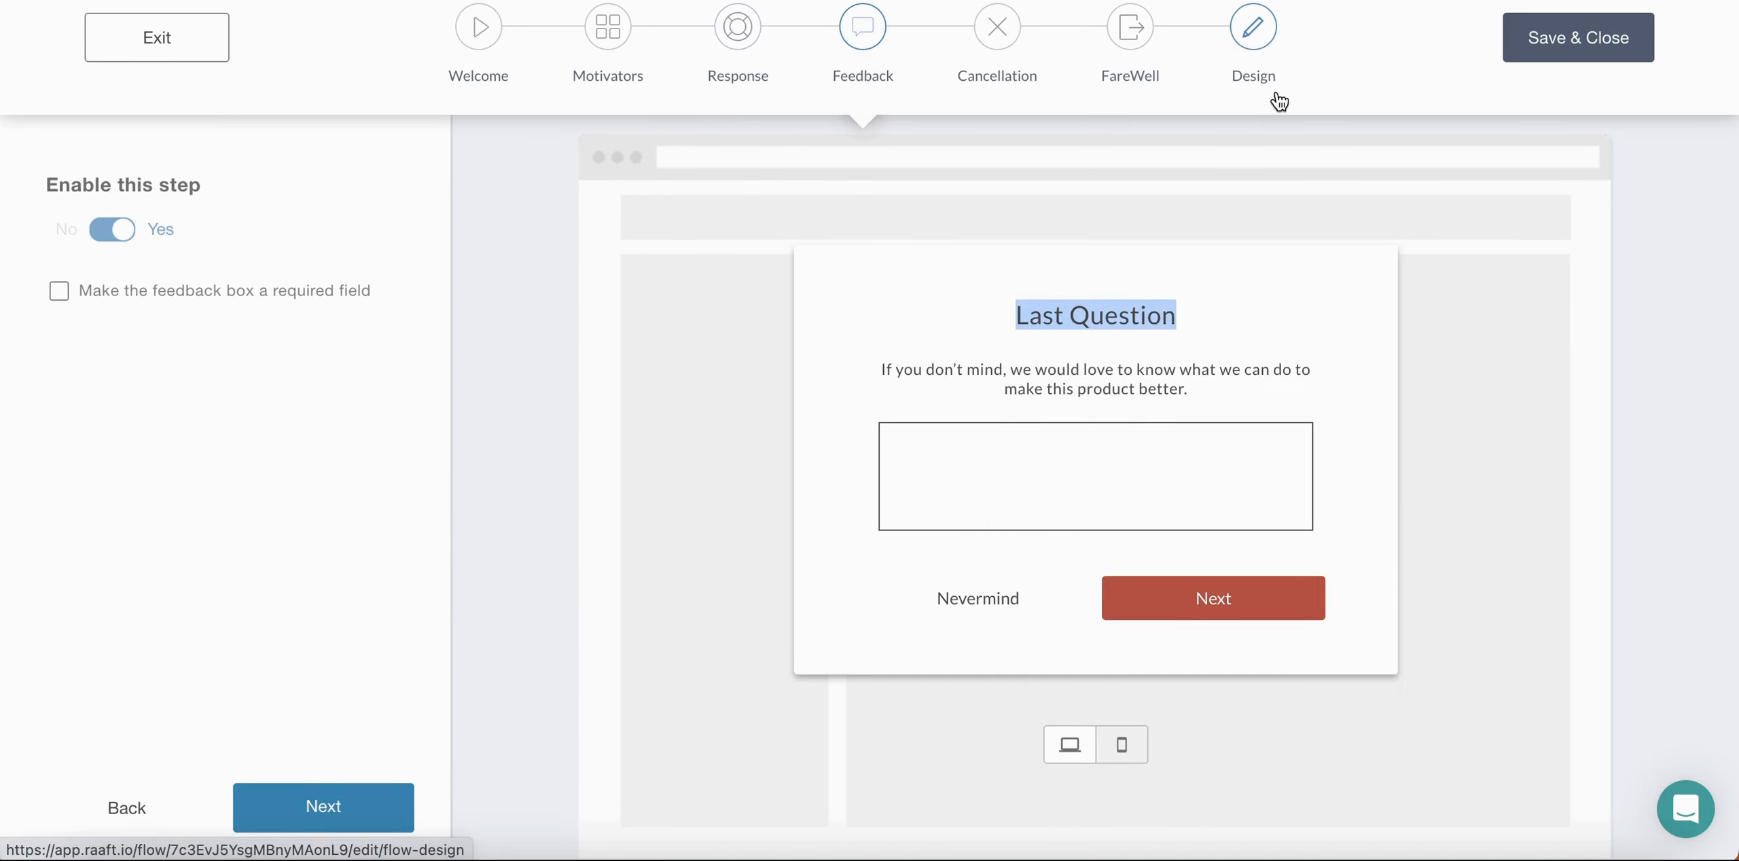
type("We really value ")
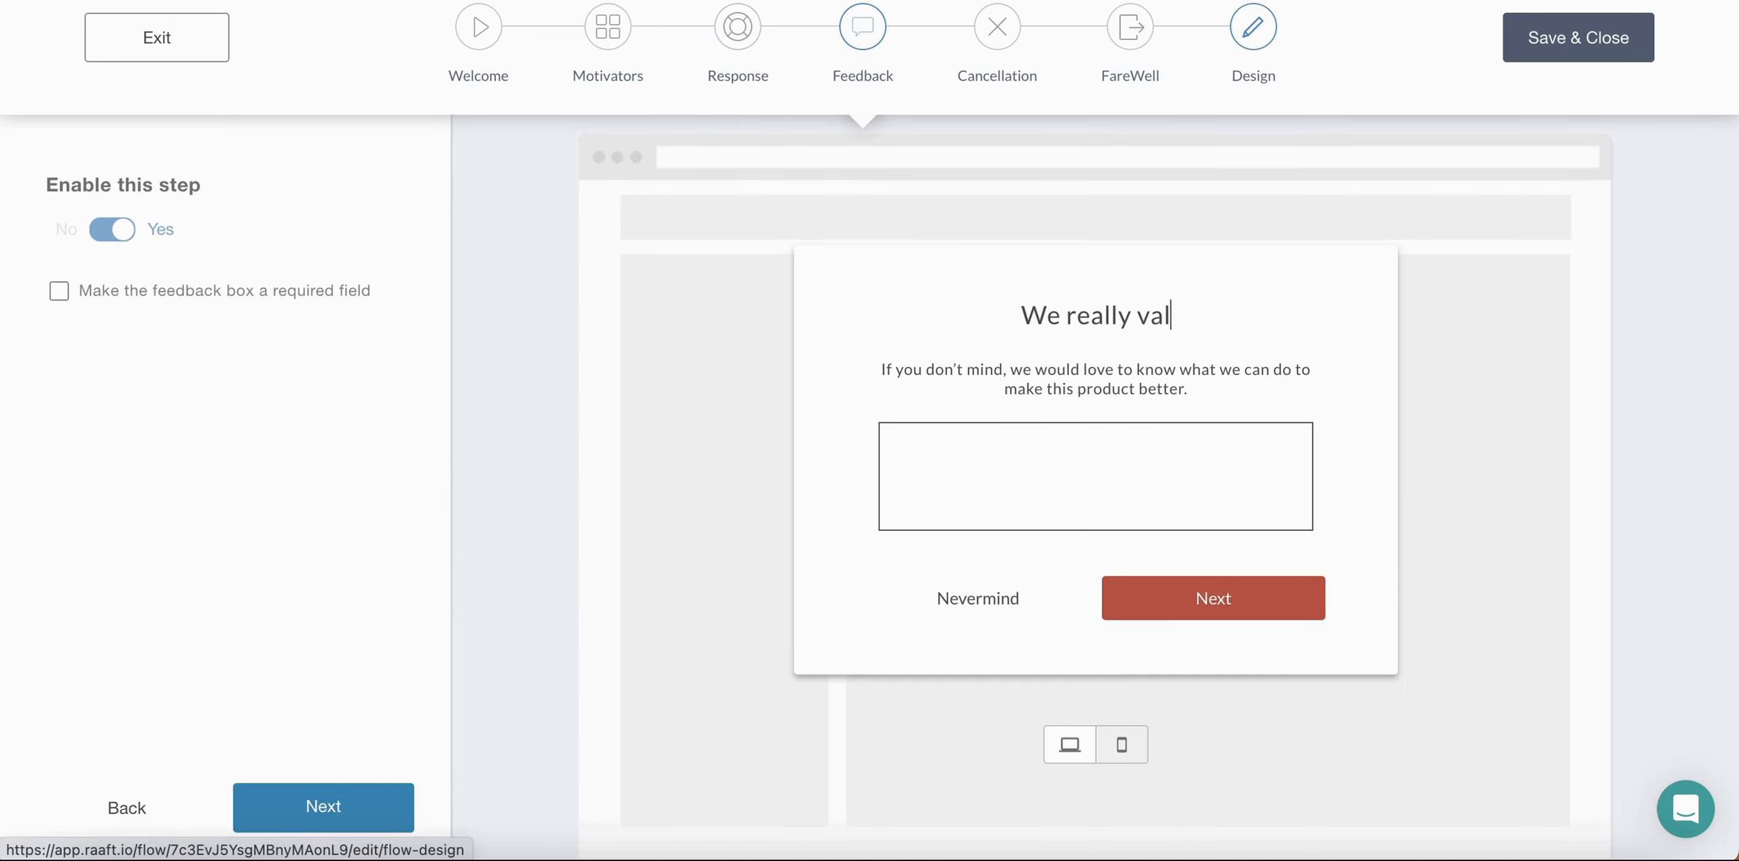
type("your f")
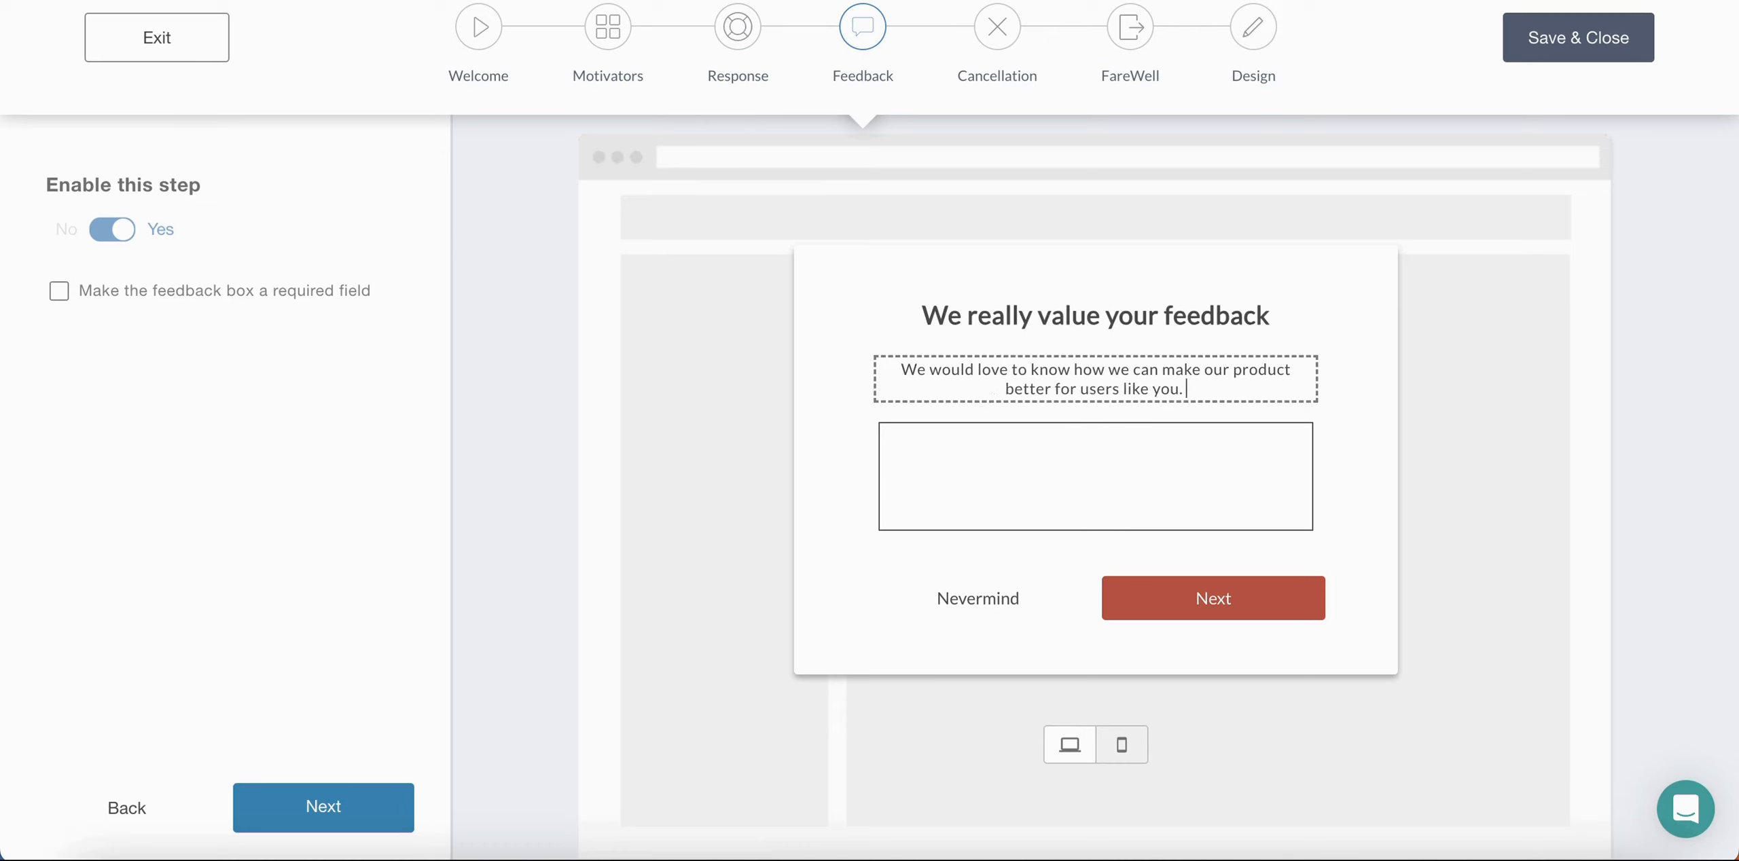
Append "We read every aswer." to the feedback message and make the feedback box a required field
type("We r")
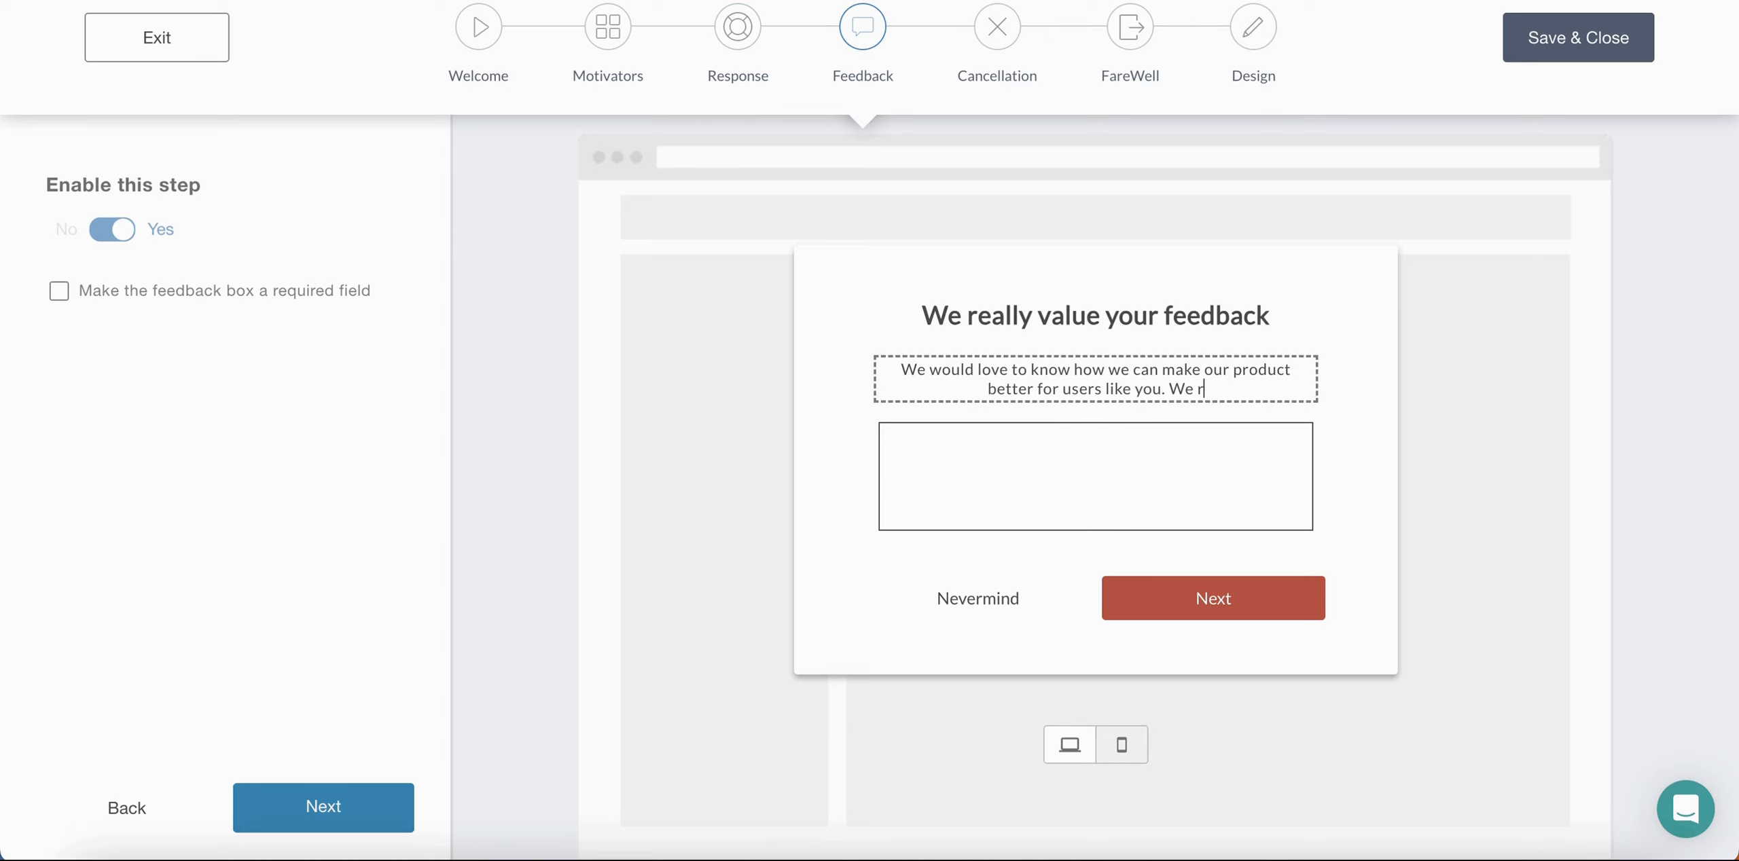
type("ead every aswer.")
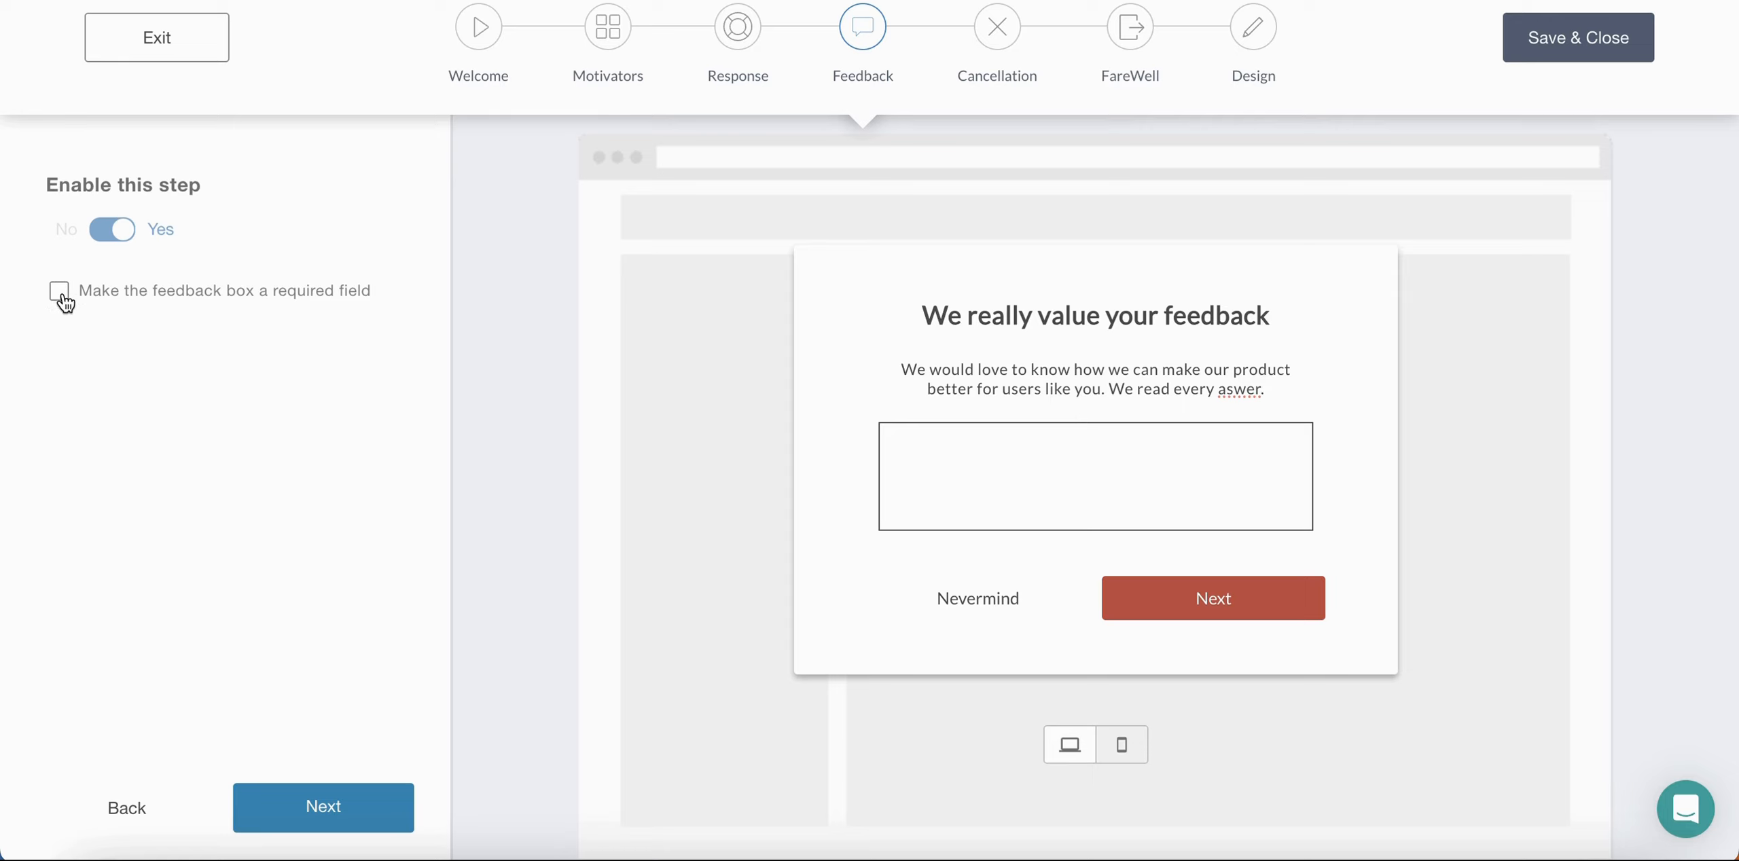
left_click(62, 299)
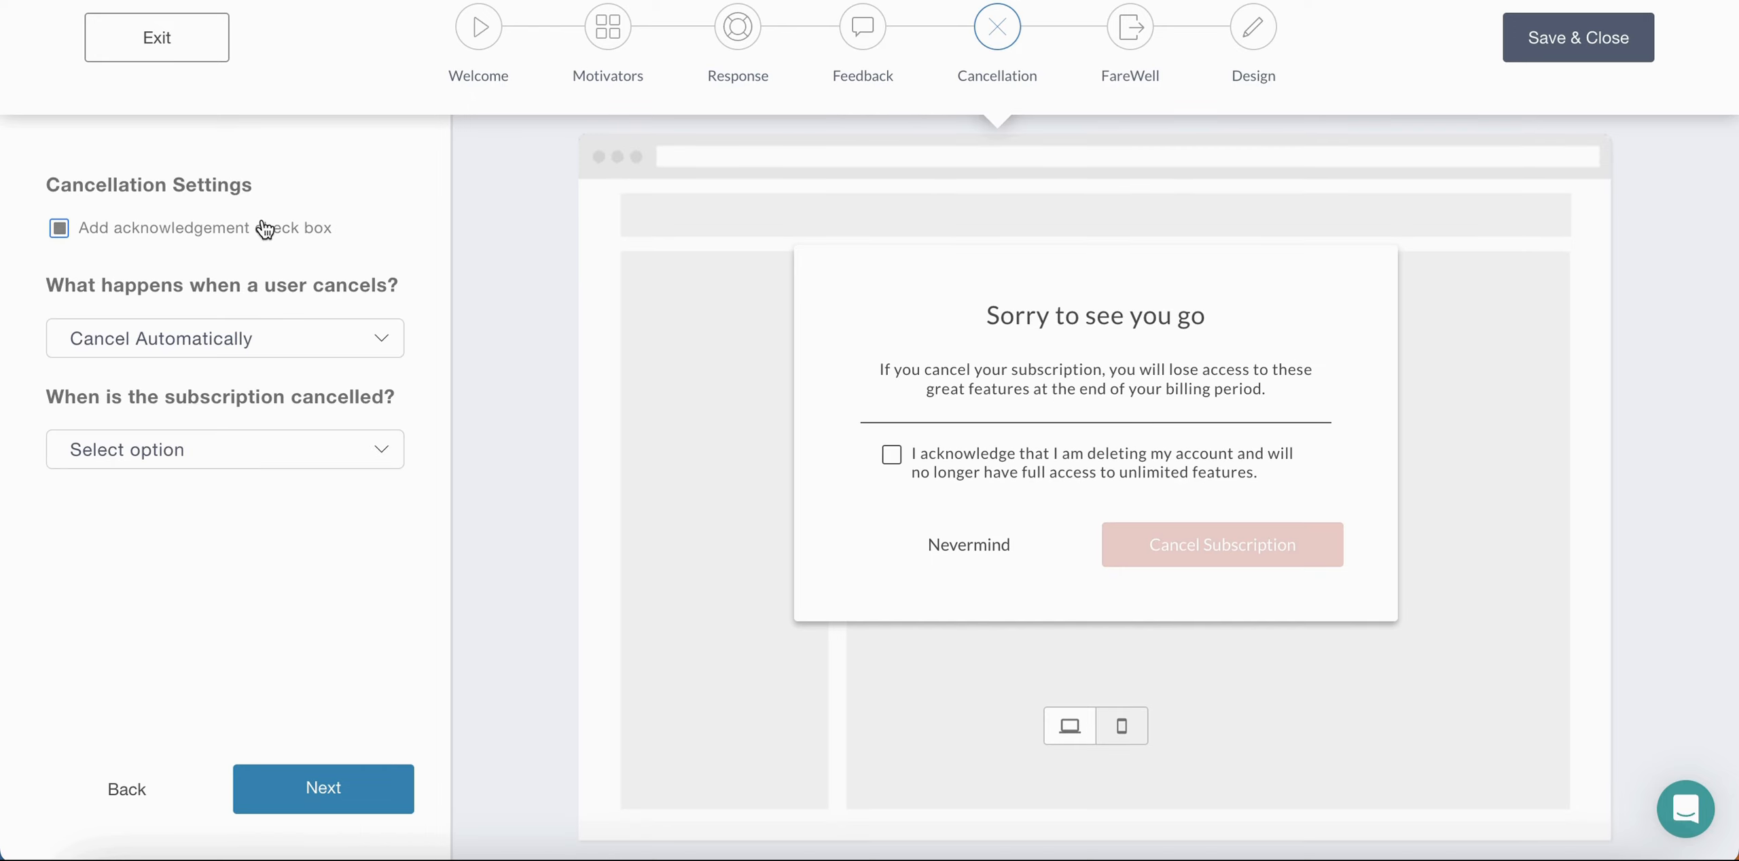
Retitle the Cancellation step "We're sorry to see you go!" and try out its acknowledgement check box
left_click(989, 303)
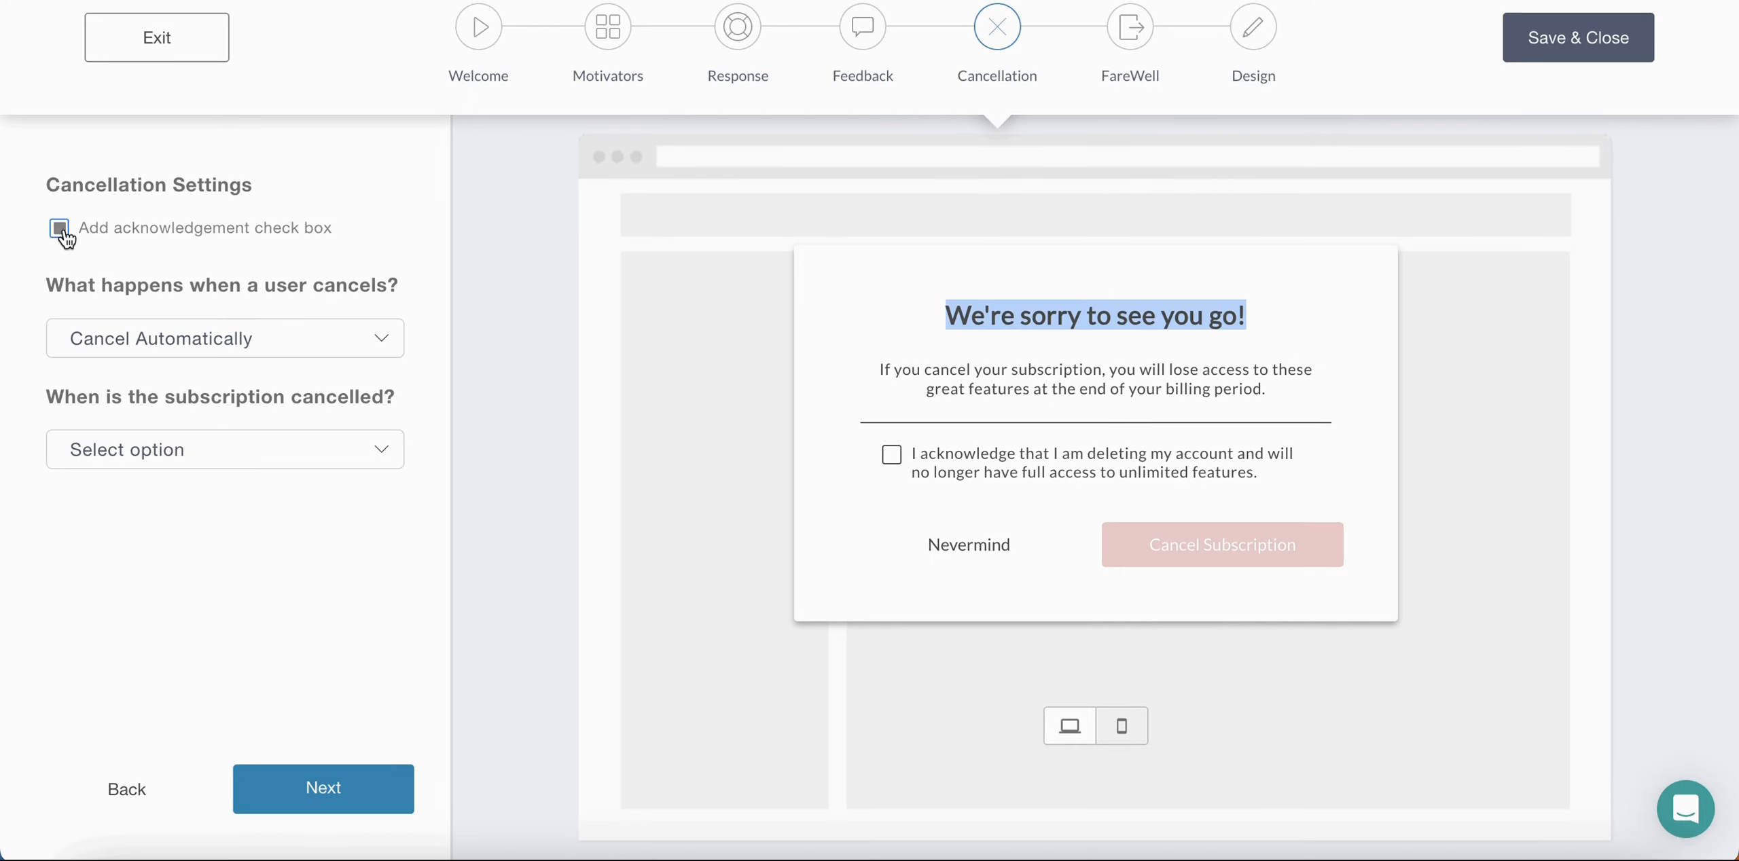
left_click(61, 229)
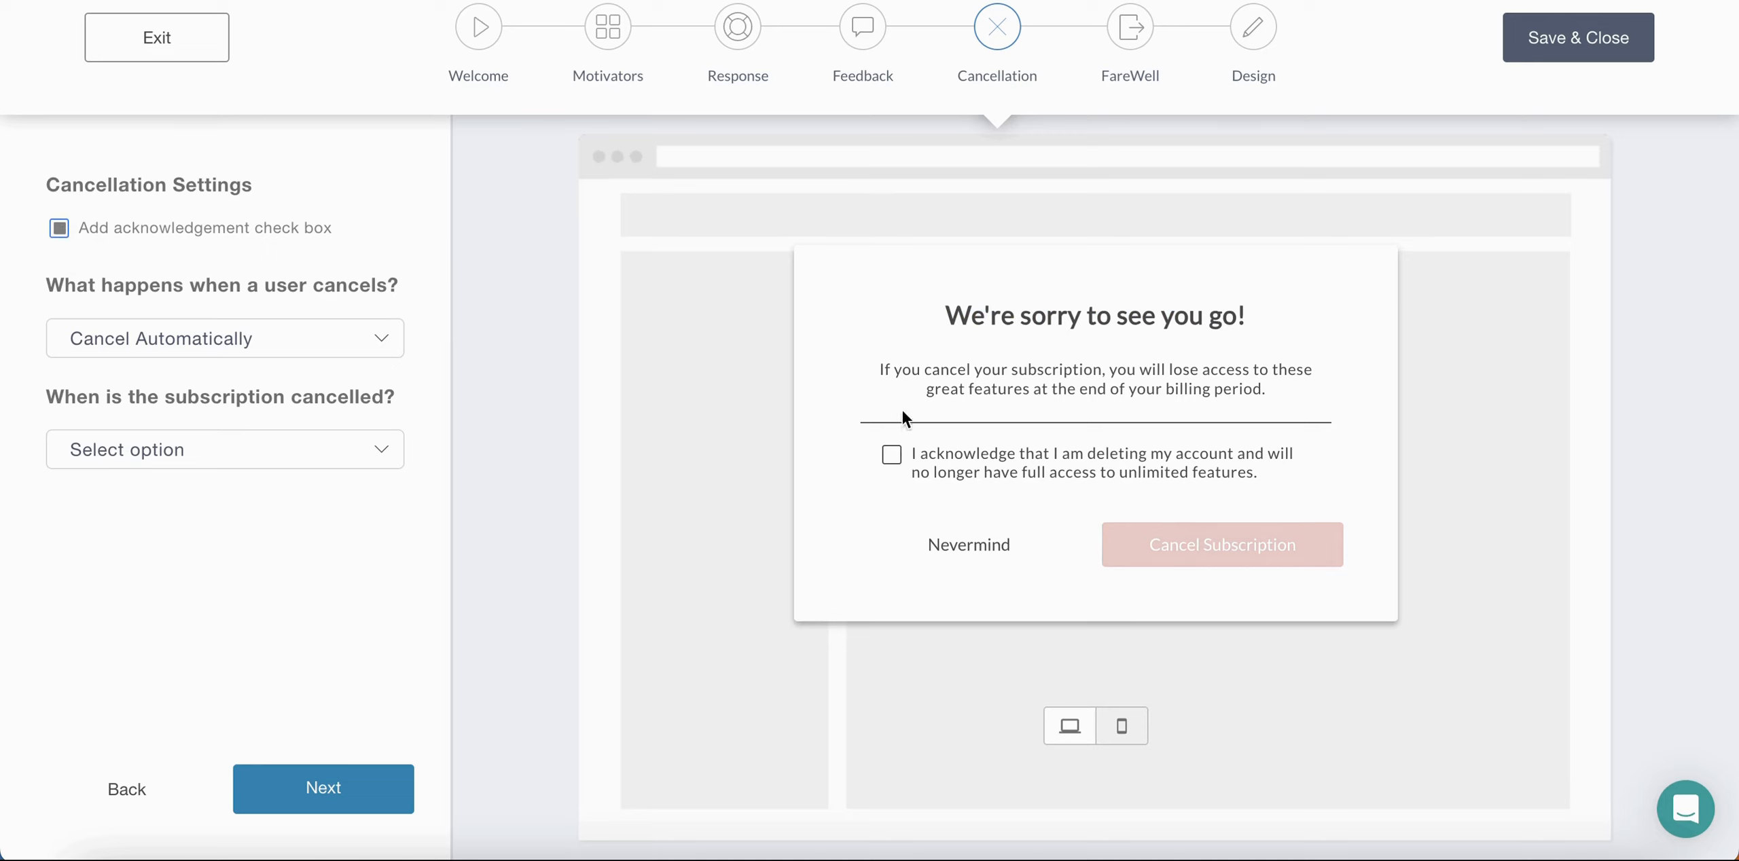
left_click(895, 462)
left_click(896, 461)
Select Cancel Automatically for when a user cancels and open the choices for when the subscription is cancelled
left_click(179, 339)
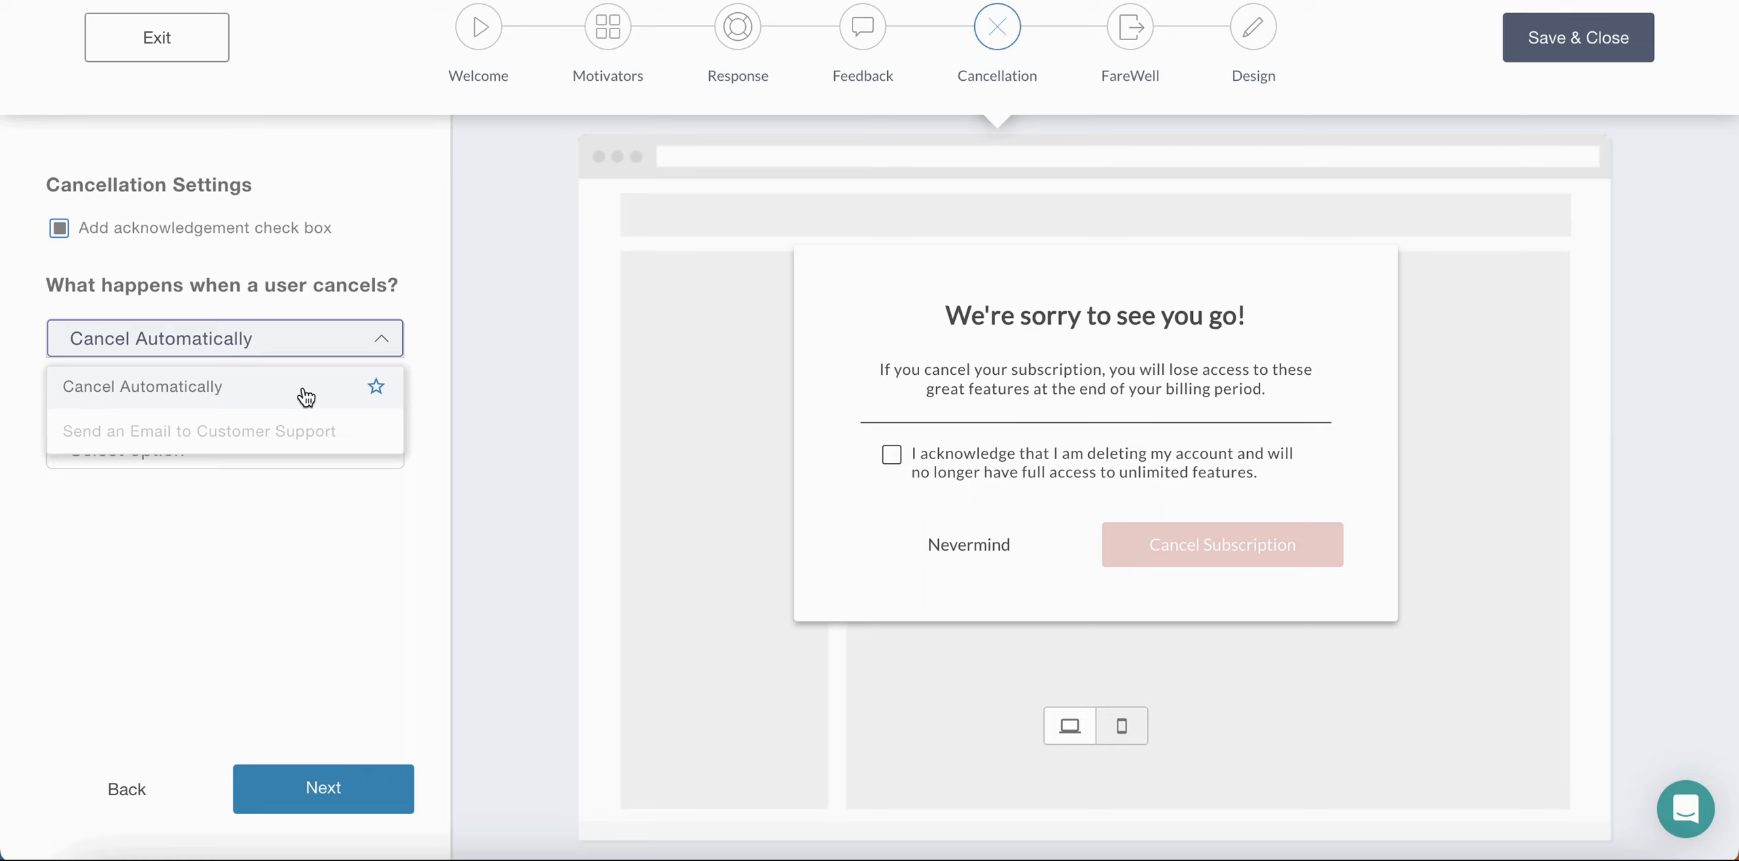
mouse_move(305, 437)
left_click(373, 390)
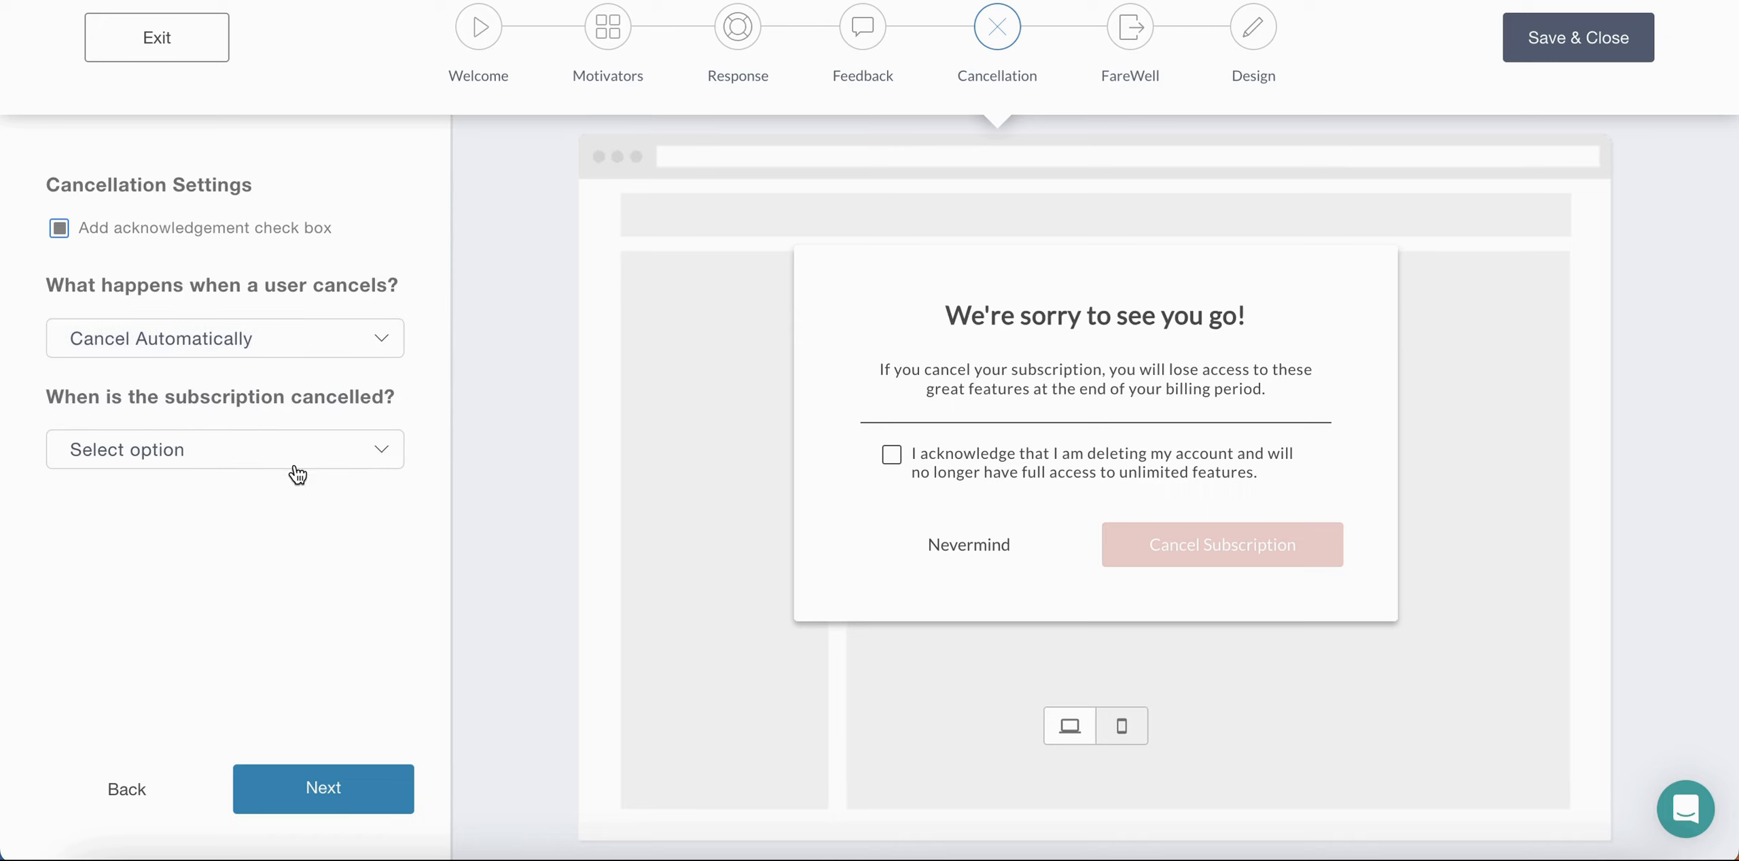
left_click(294, 460)
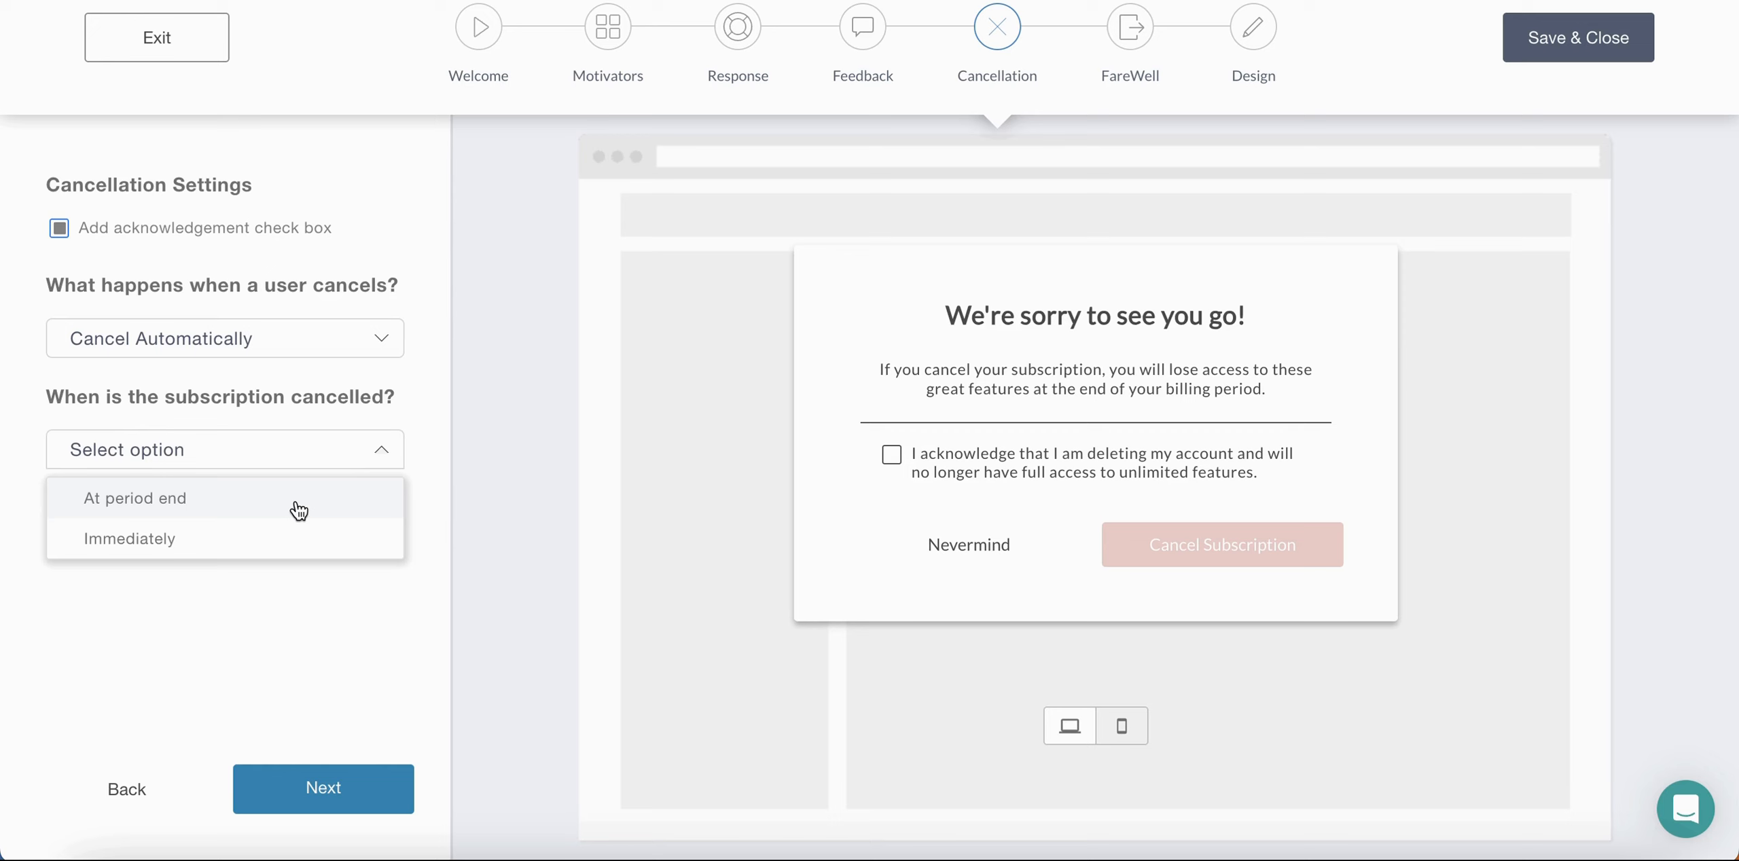
Move on to the FareWell step and end its "Your subscription has been cancelled" title with a period
left_click(324, 788)
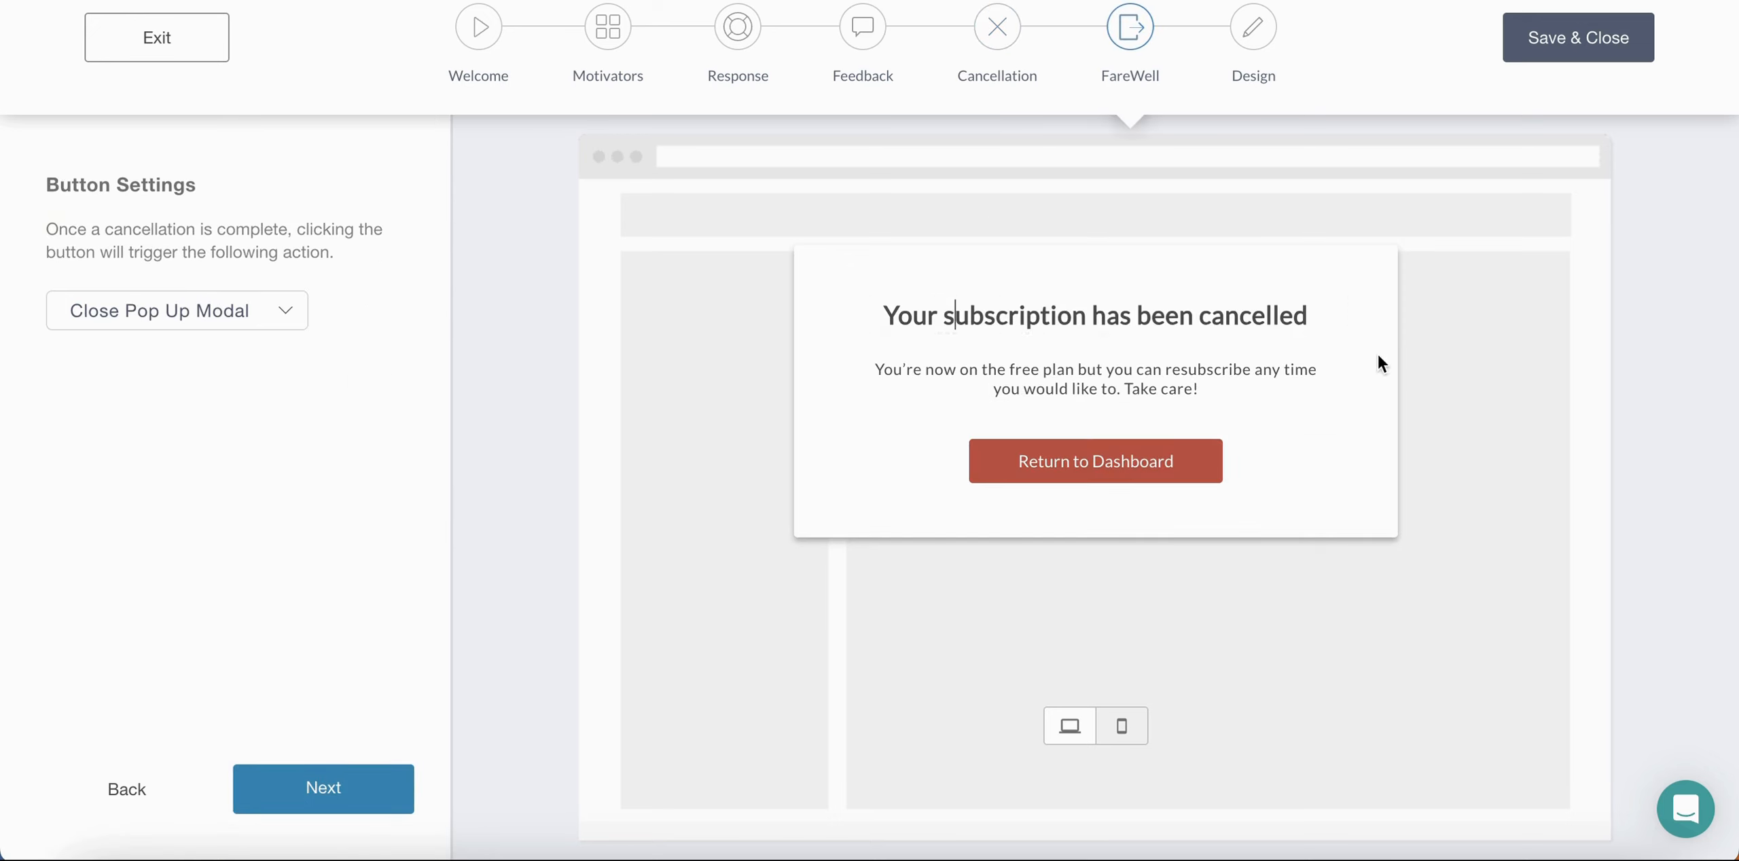
left_click(1314, 314)
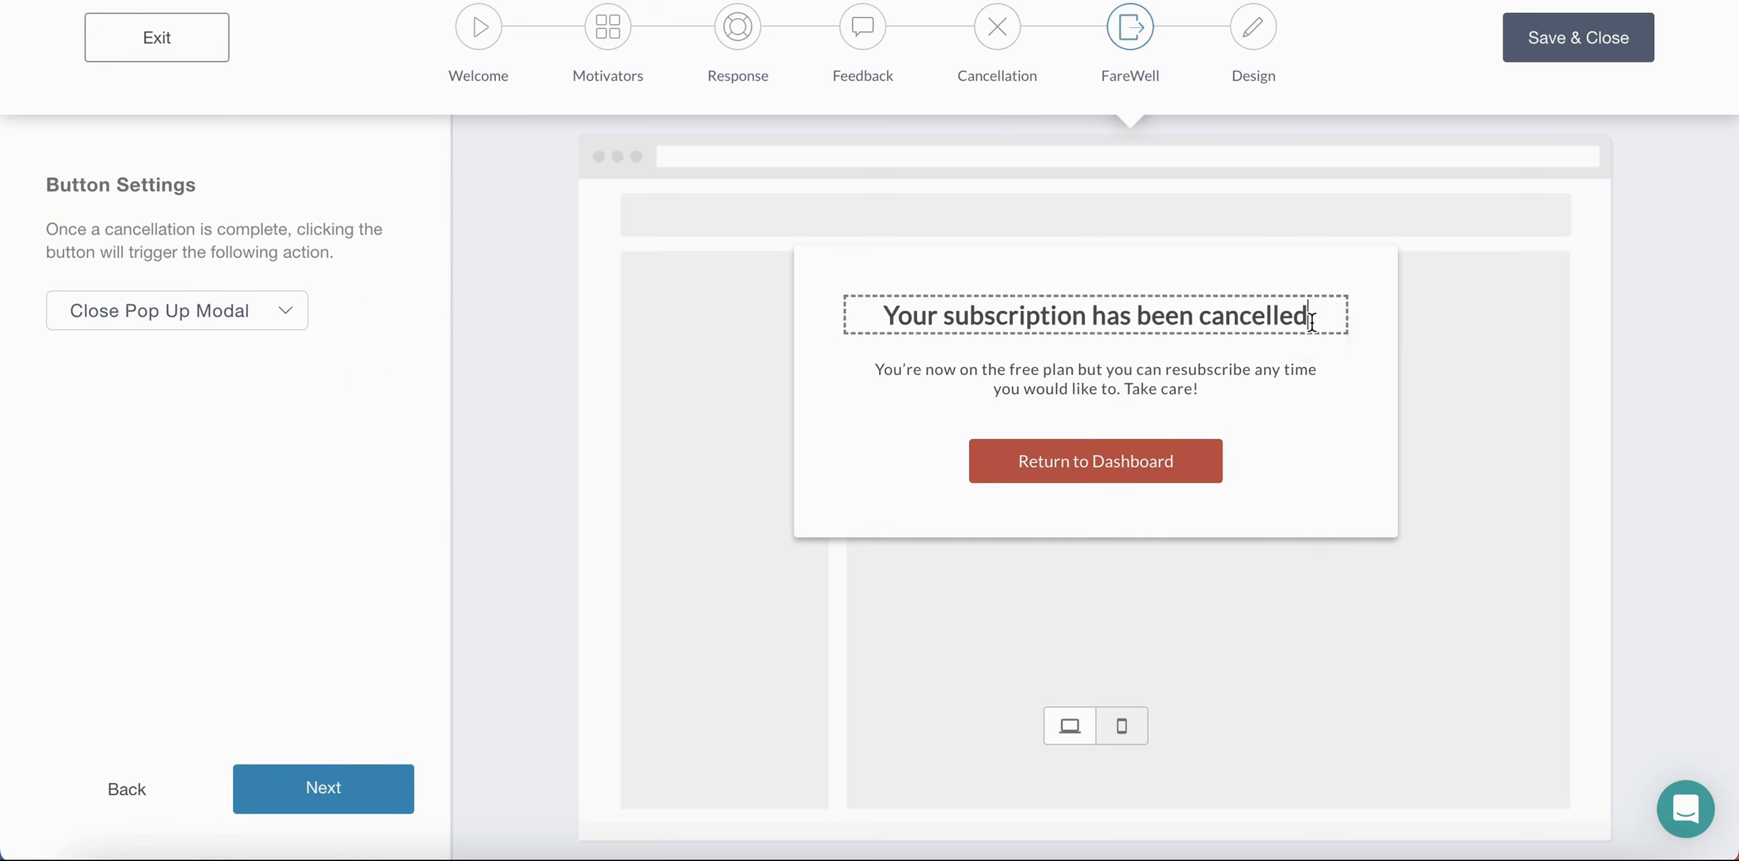
type("!")
key("BackSpace")
type(".")
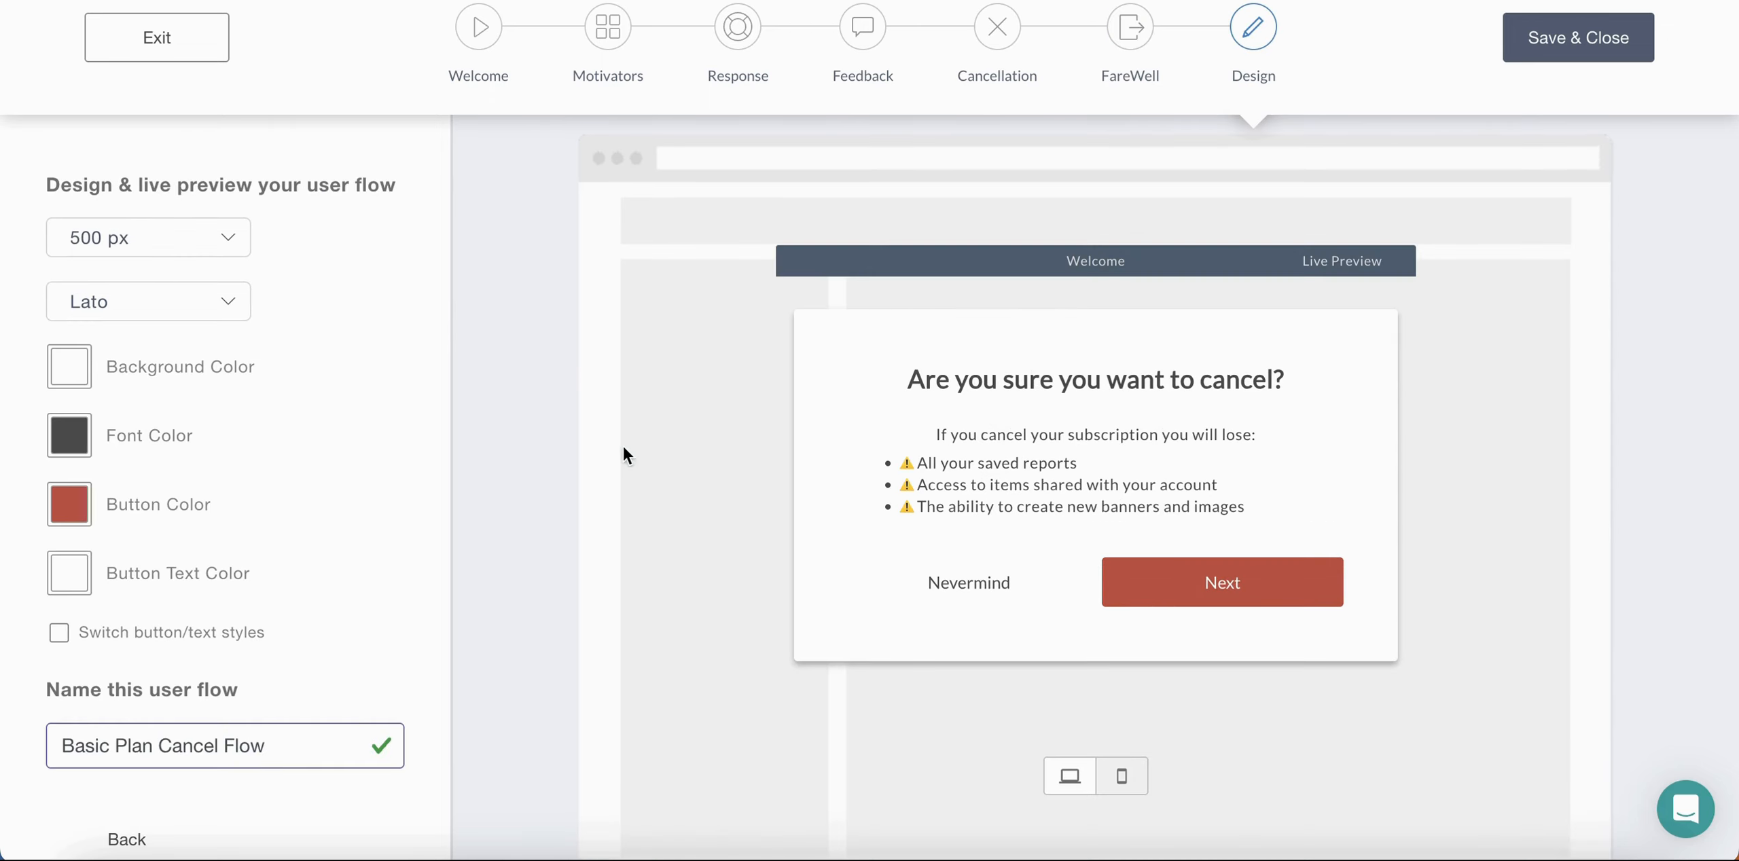
Review the Design step's options, including the user flow name and the available fonts
scroll(301, 516, "down", 2)
scroll(302, 516, "up", 3)
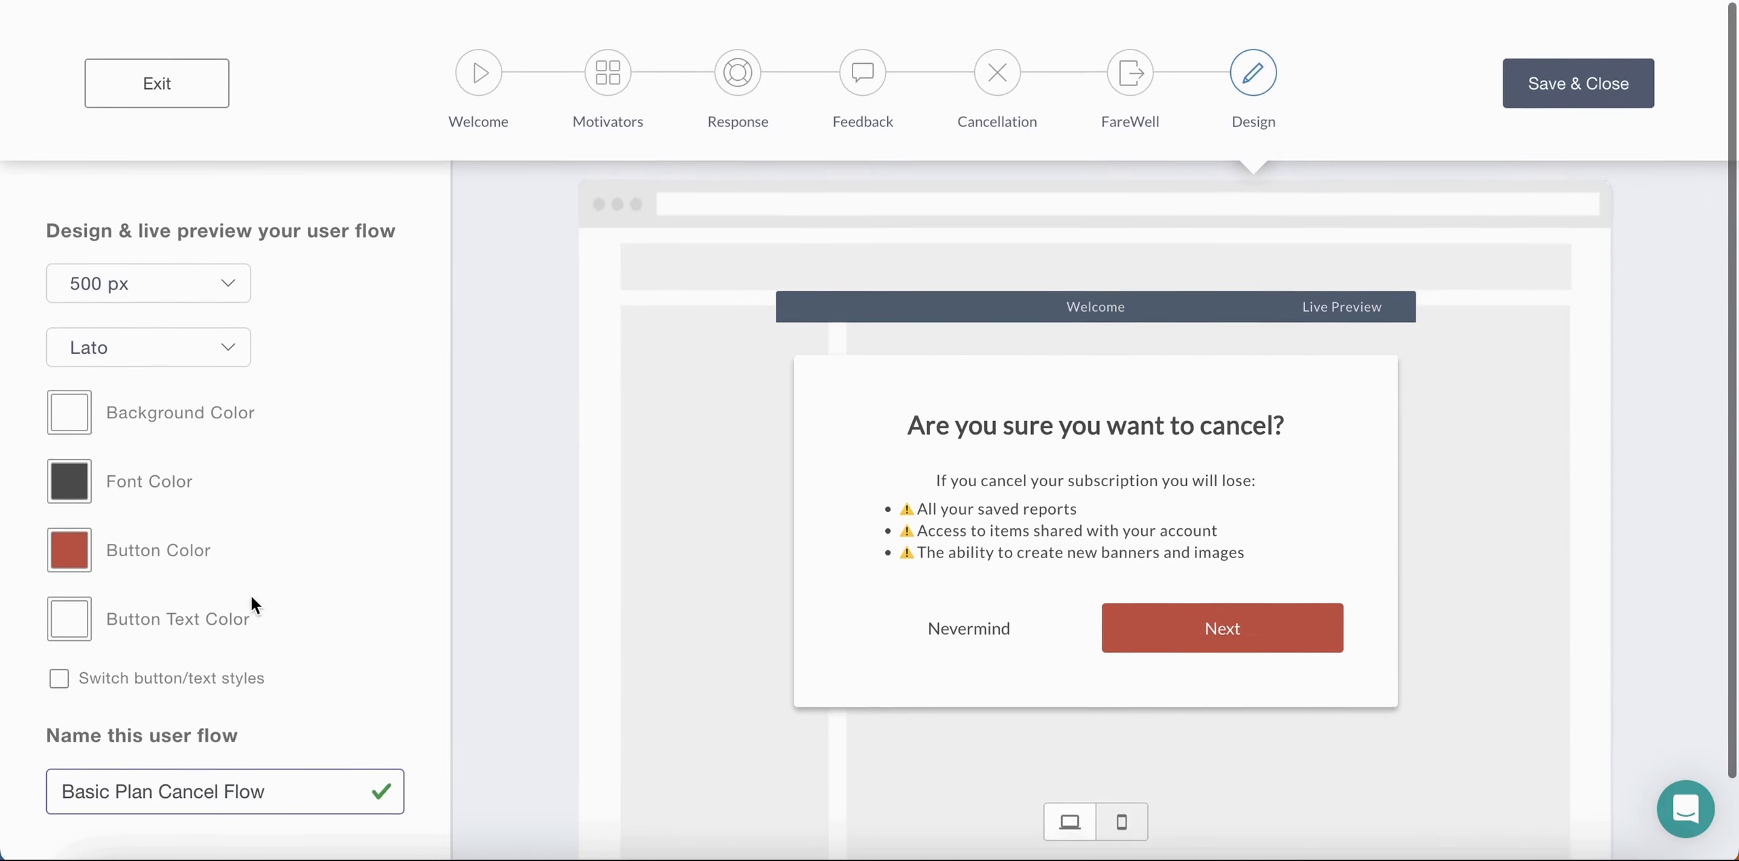
left_click_drag(157, 788, 7, 785)
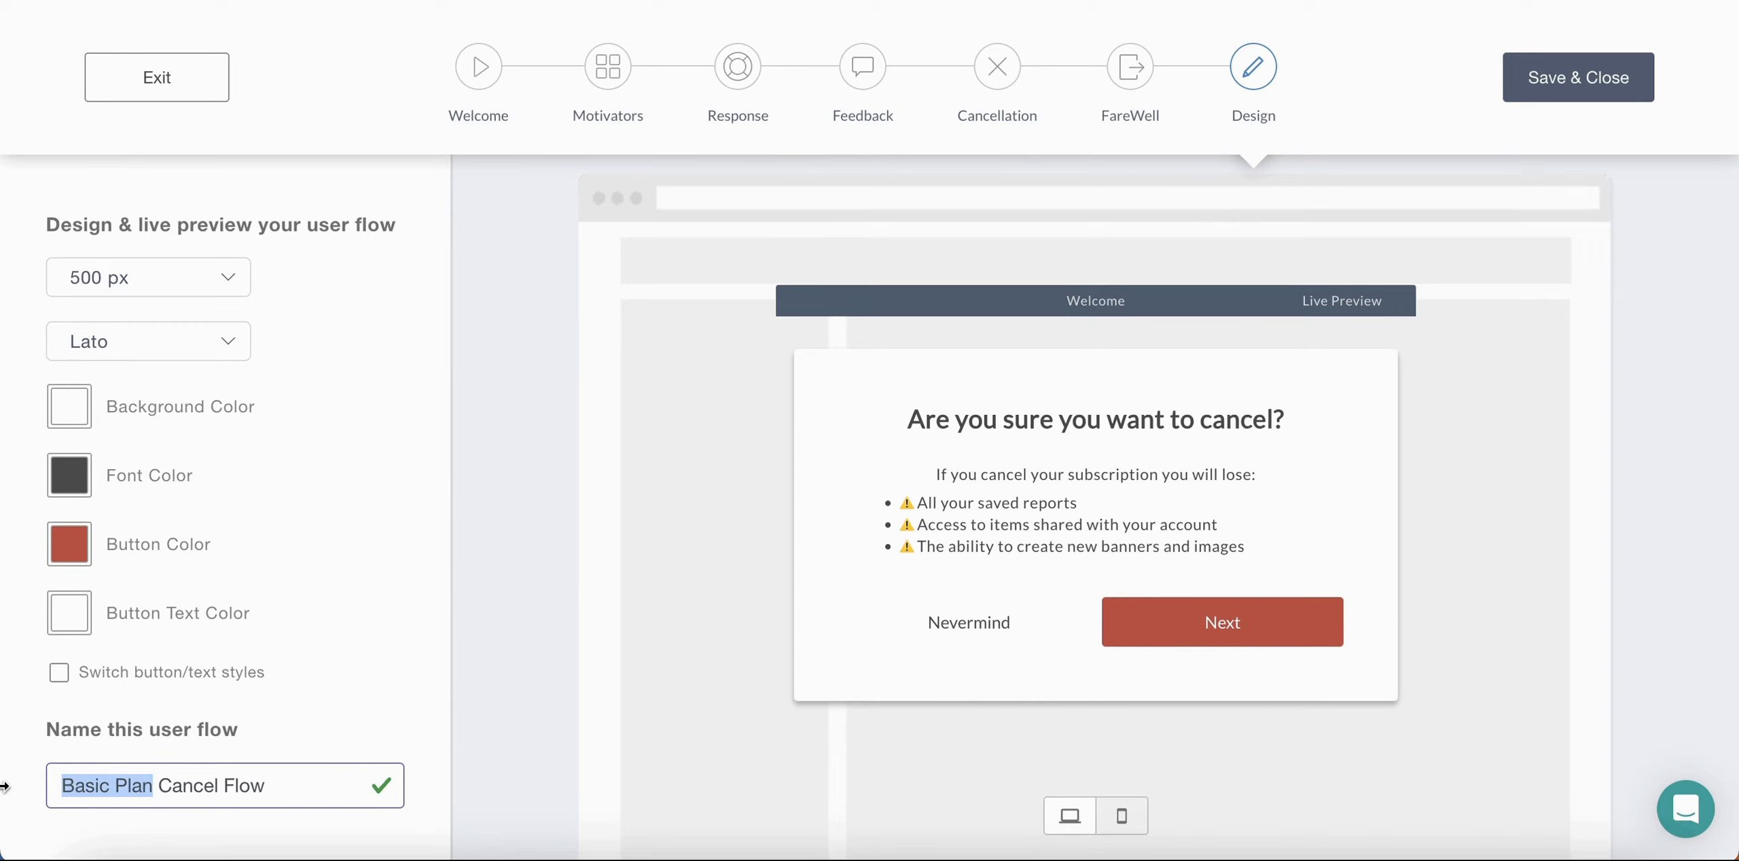
left_click(222, 340)
scroll(222, 404, "down", 5)
scroll(221, 405, "up", 3)
left_click(315, 375)
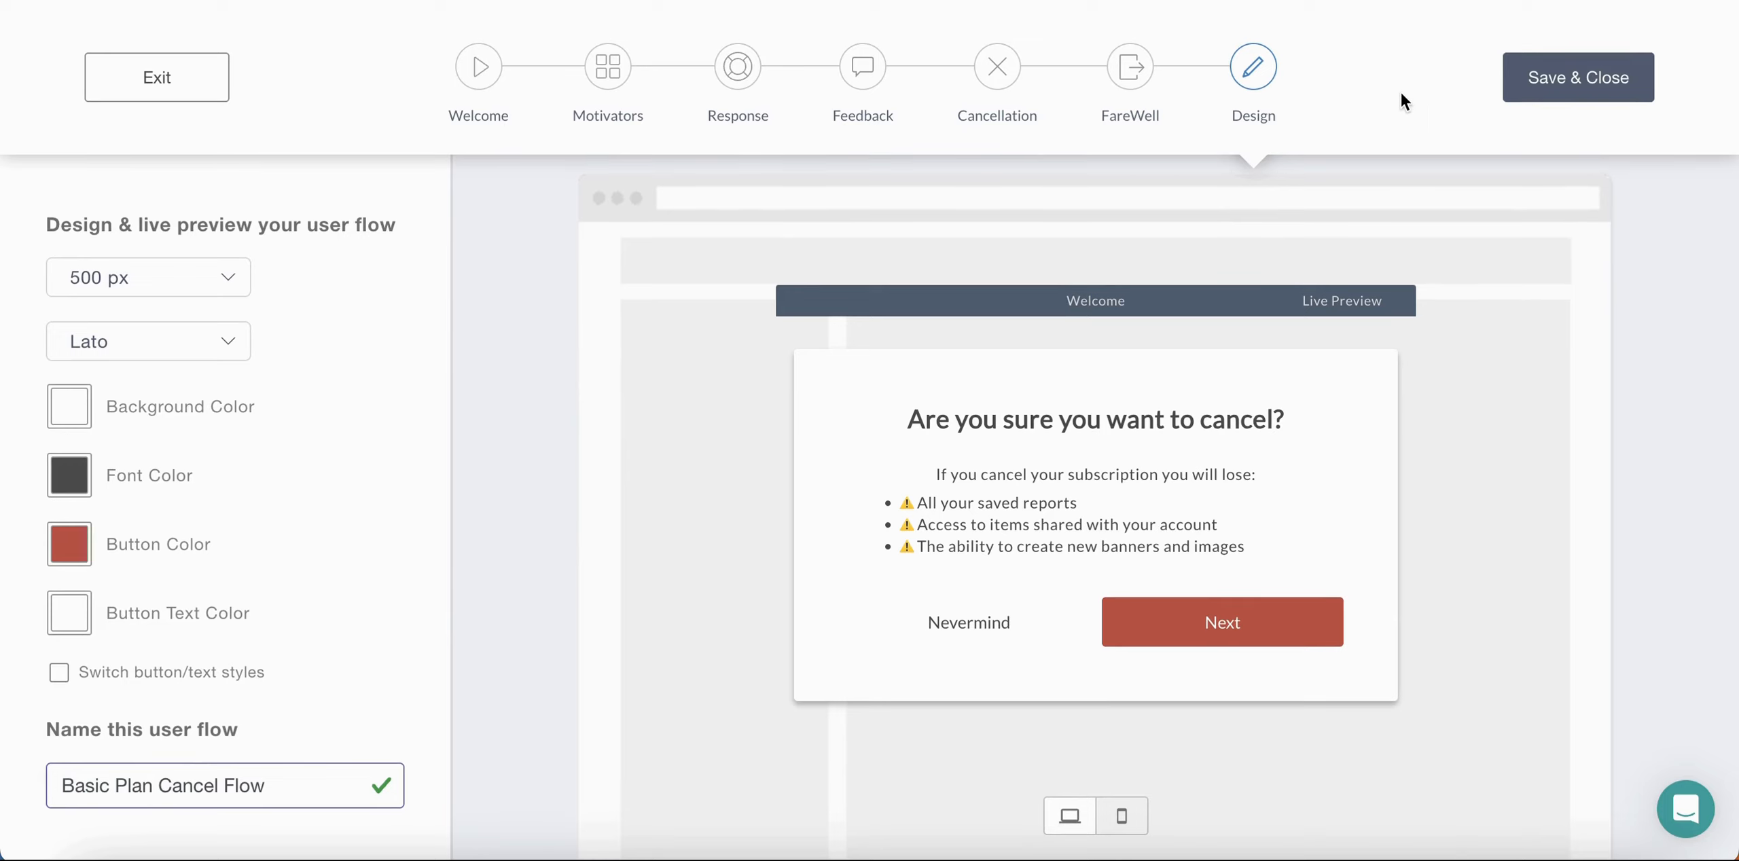
Save and close the flow editor, and activate Basic Plan Cancel Flow
left_click(1539, 95)
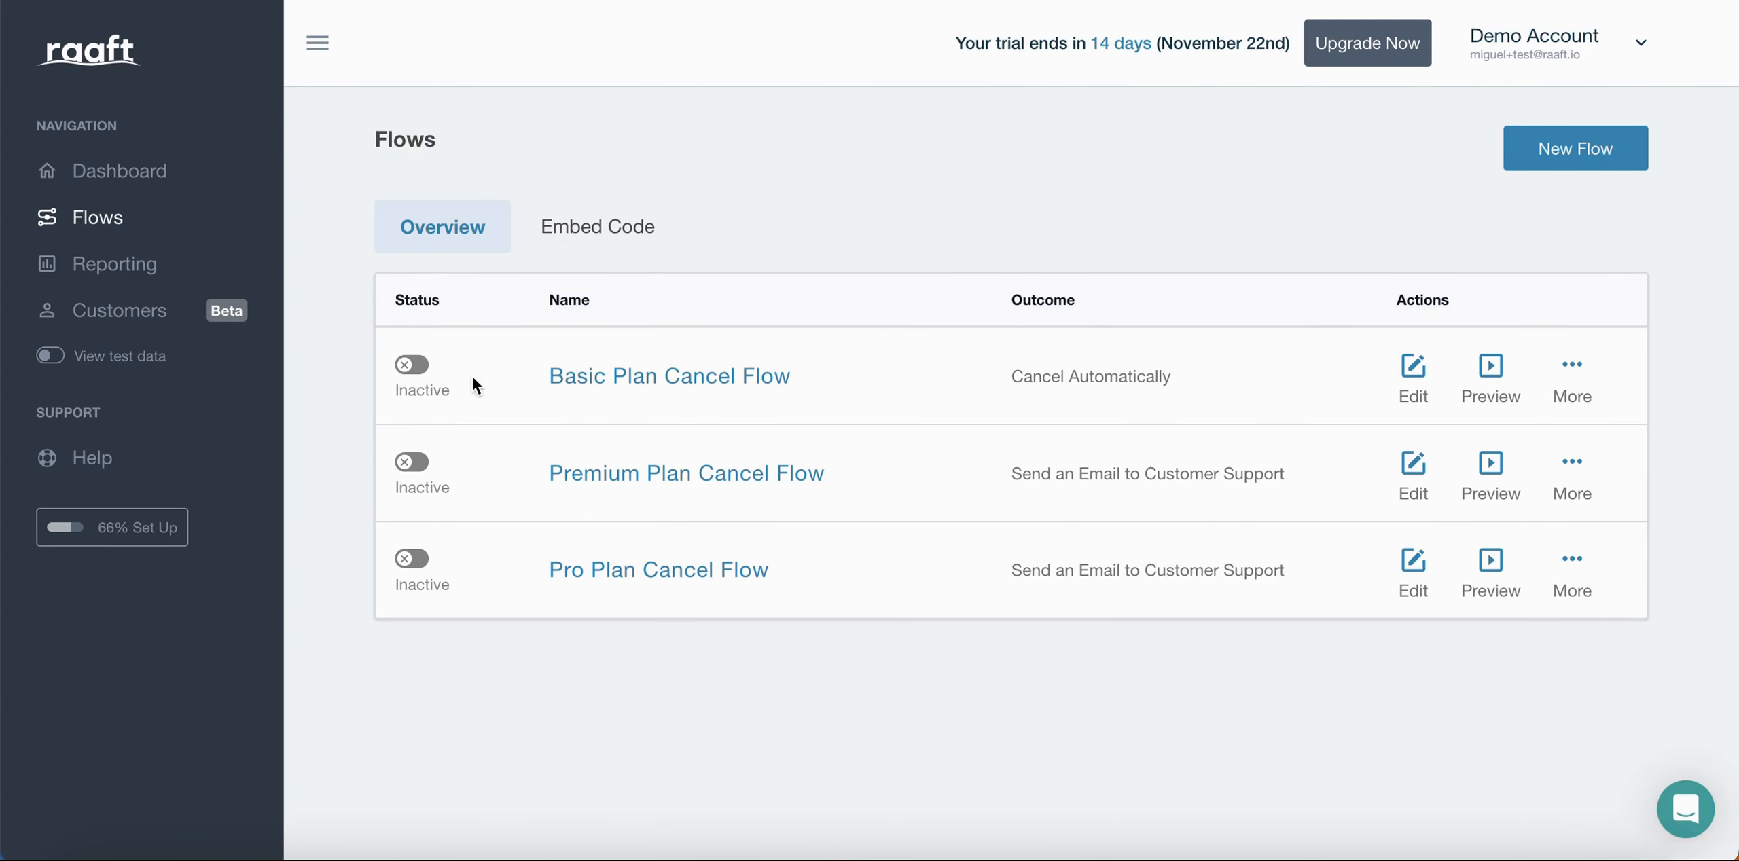
left_click(412, 367)
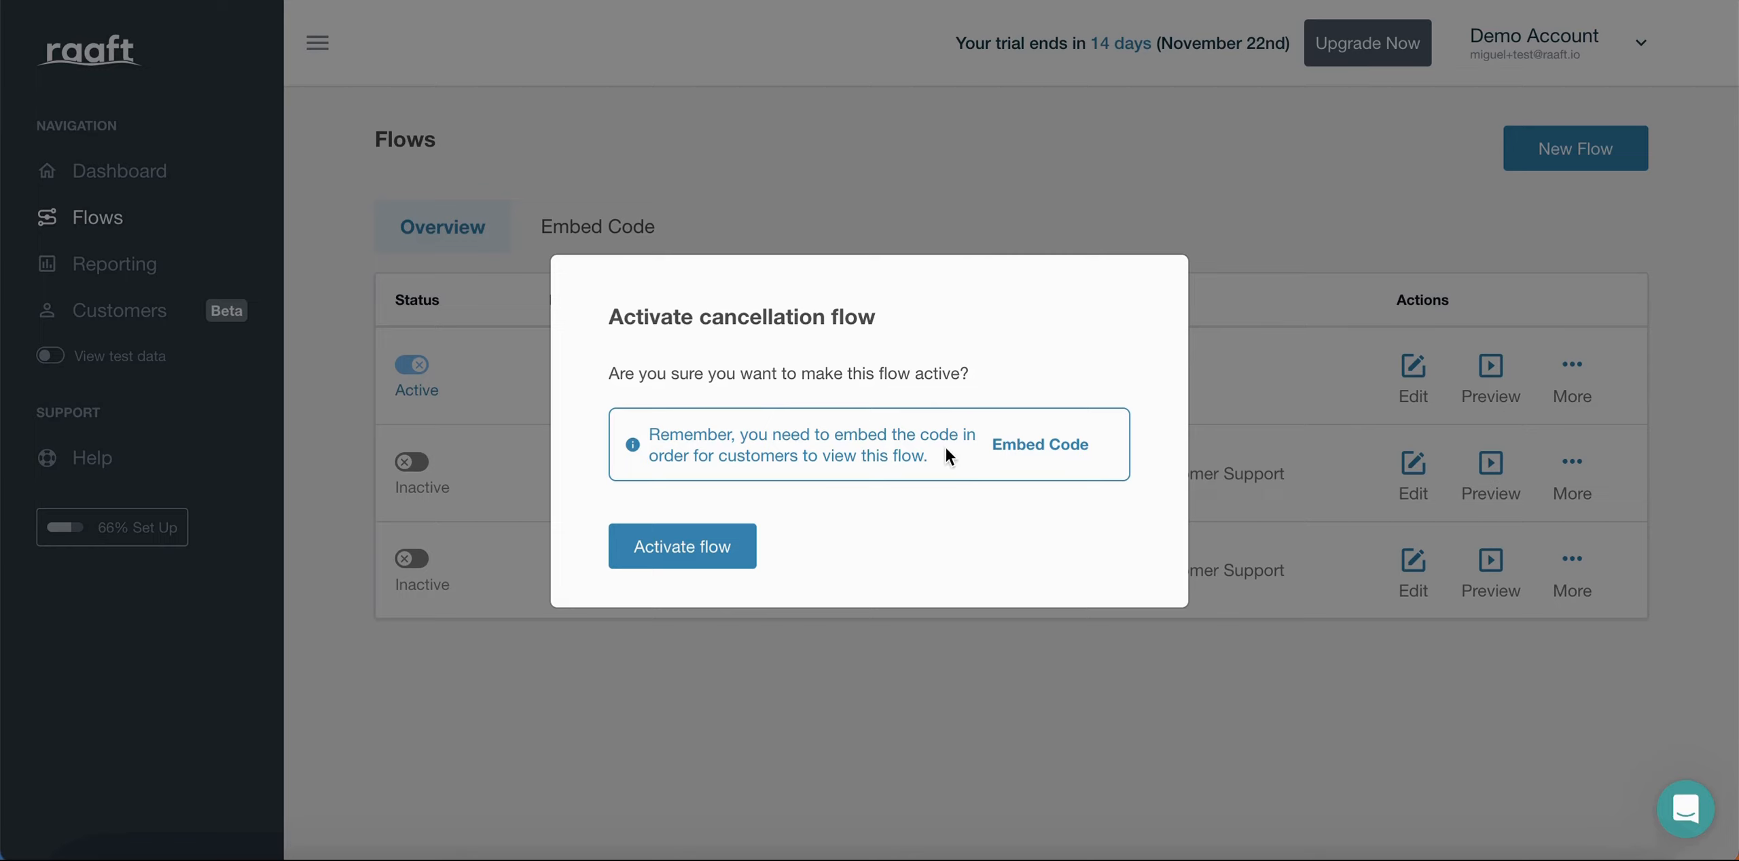
left_click(713, 547)
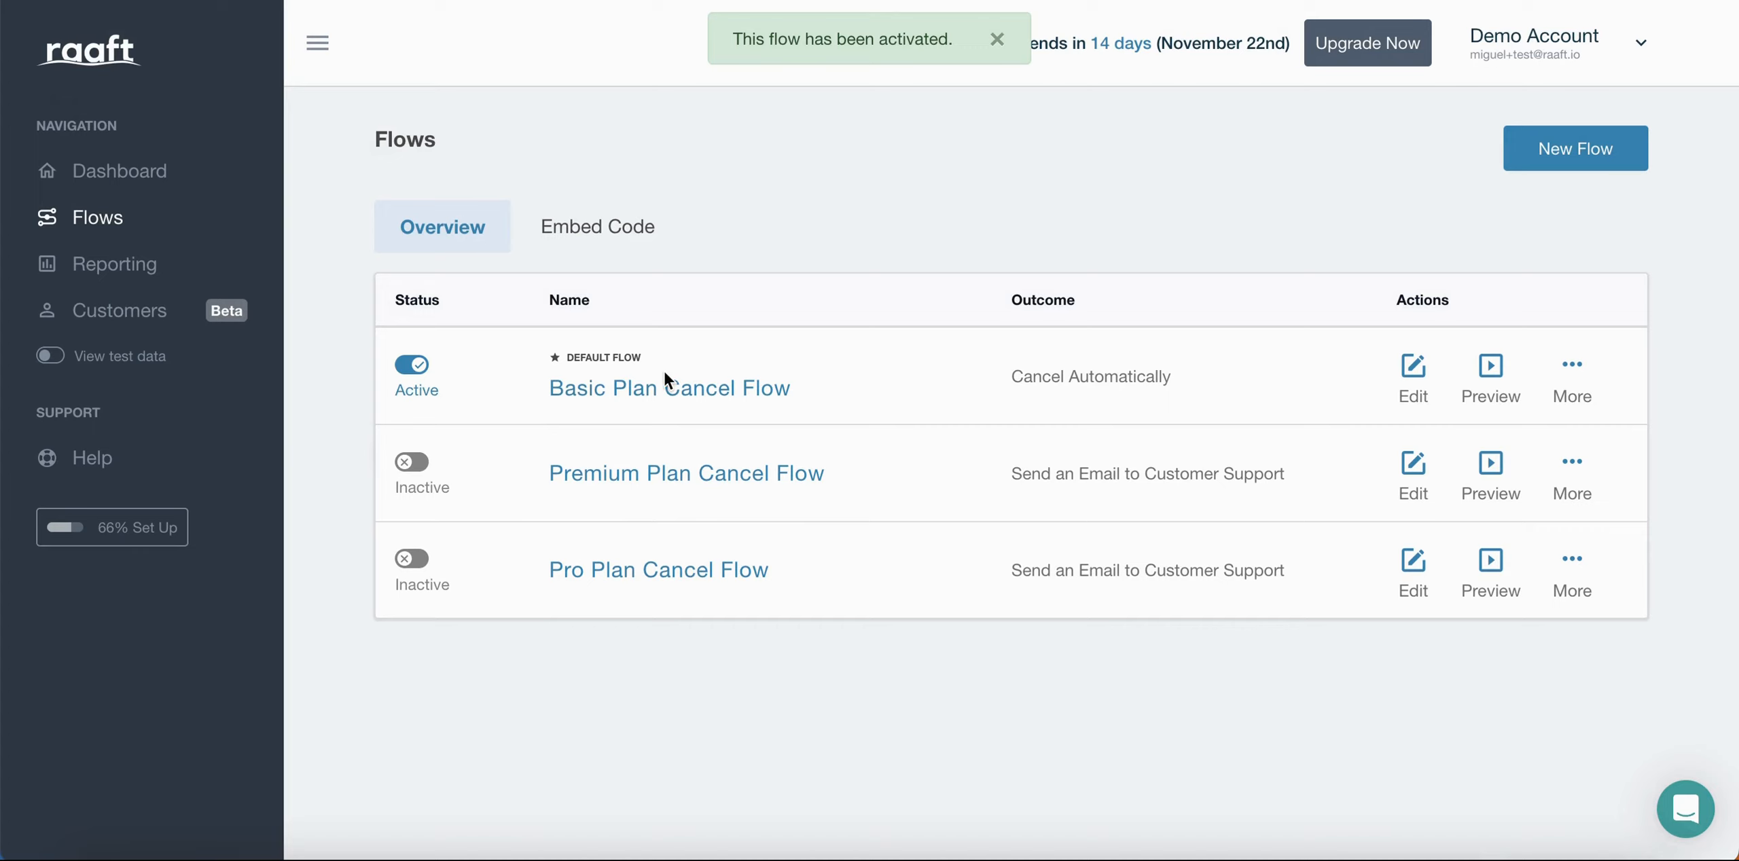
Open the Test Flows Page from the Embed Code instructions and check its list of active flows
left_click(603, 230)
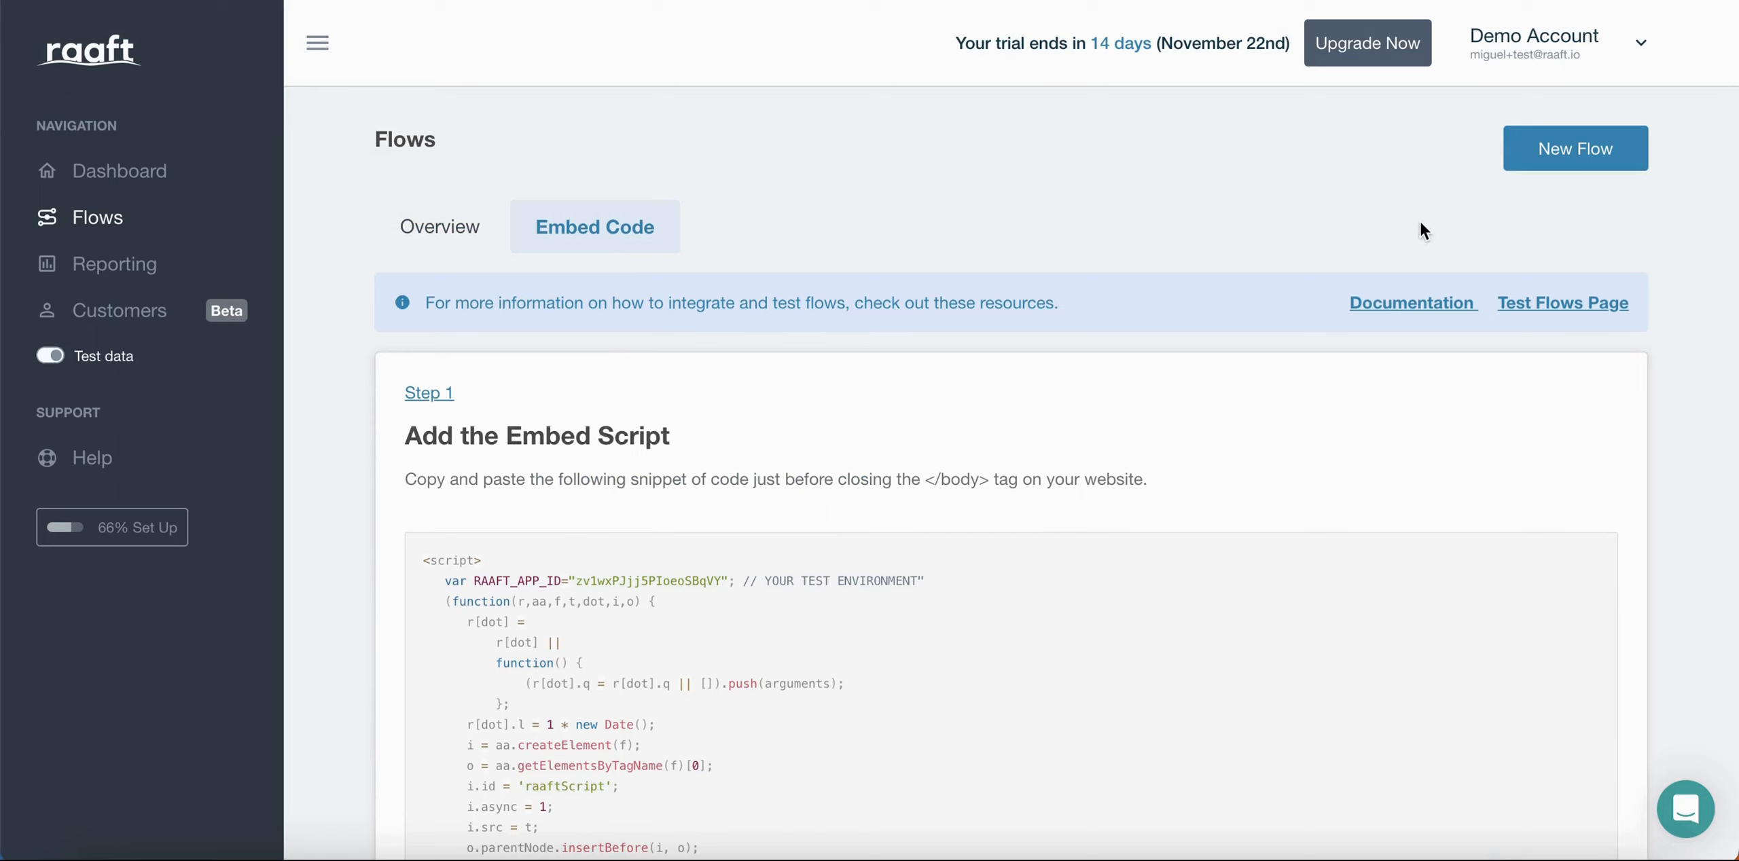
left_click(1525, 309)
left_click(1015, 186)
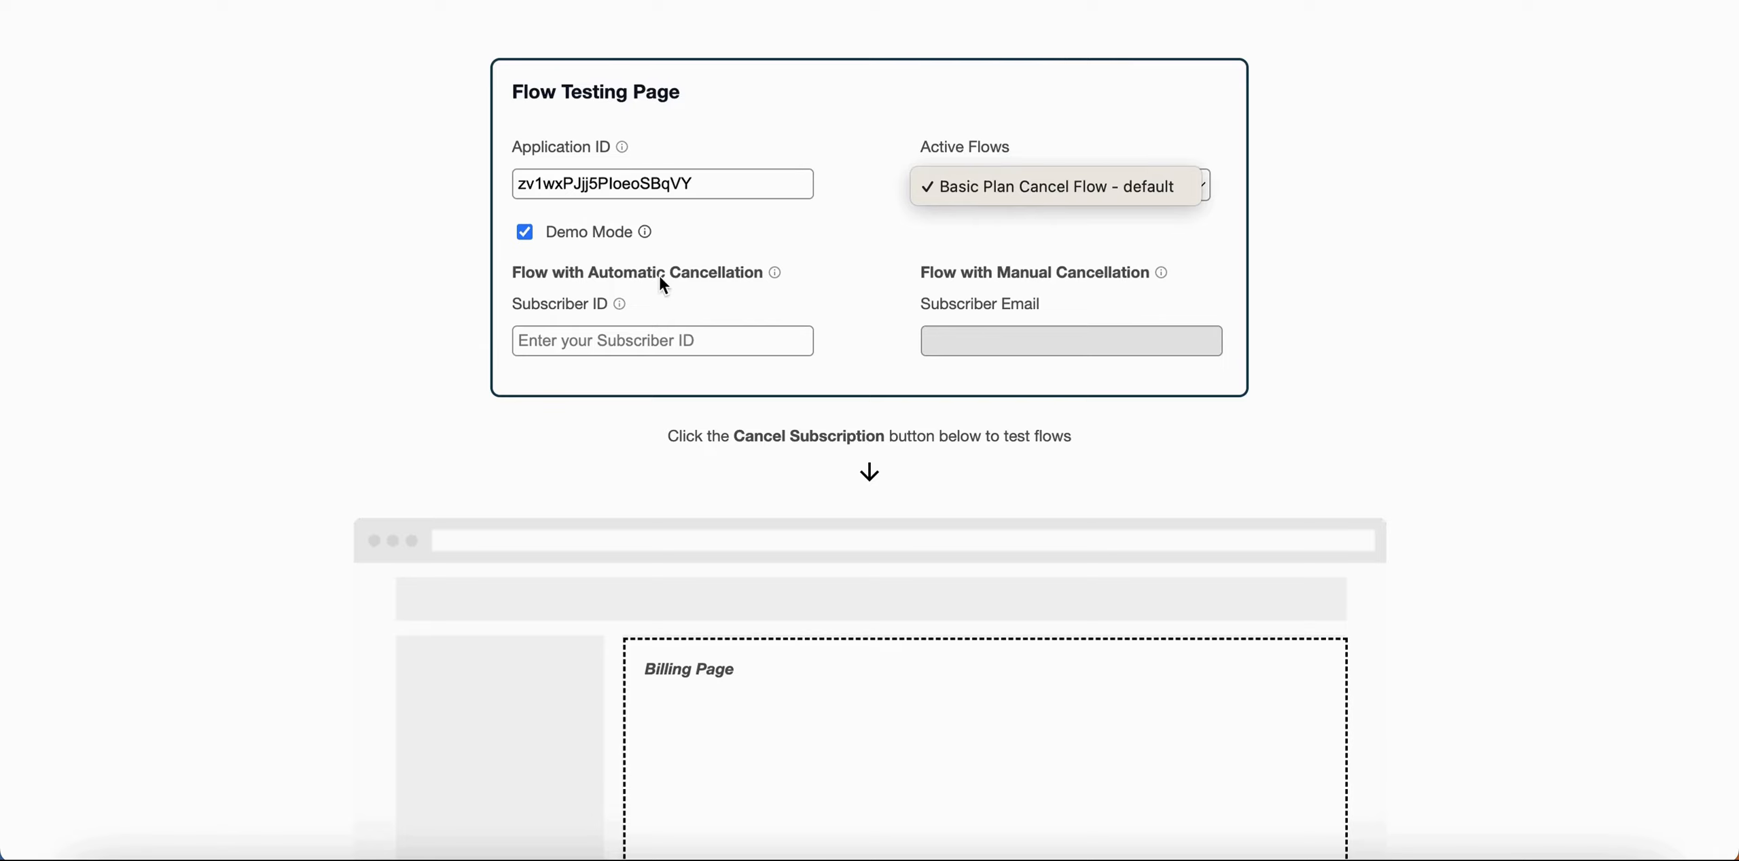
Switch to Stripe and copy the subscription ID of the Test Premium Plan subscription
left_click(669, 367)
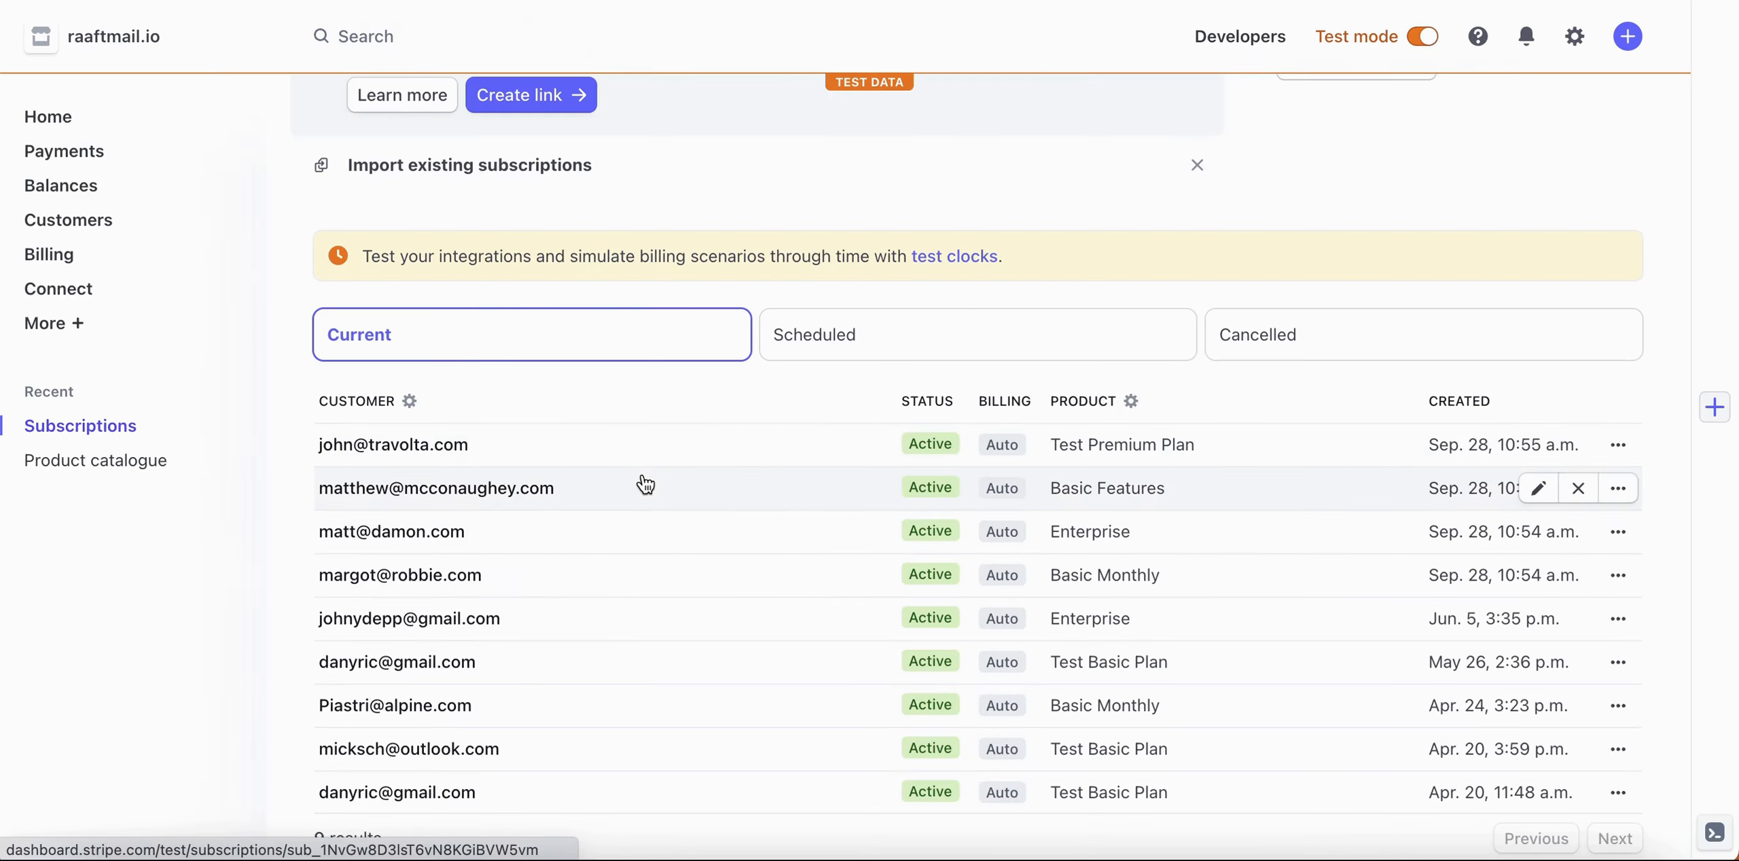
left_click(656, 459)
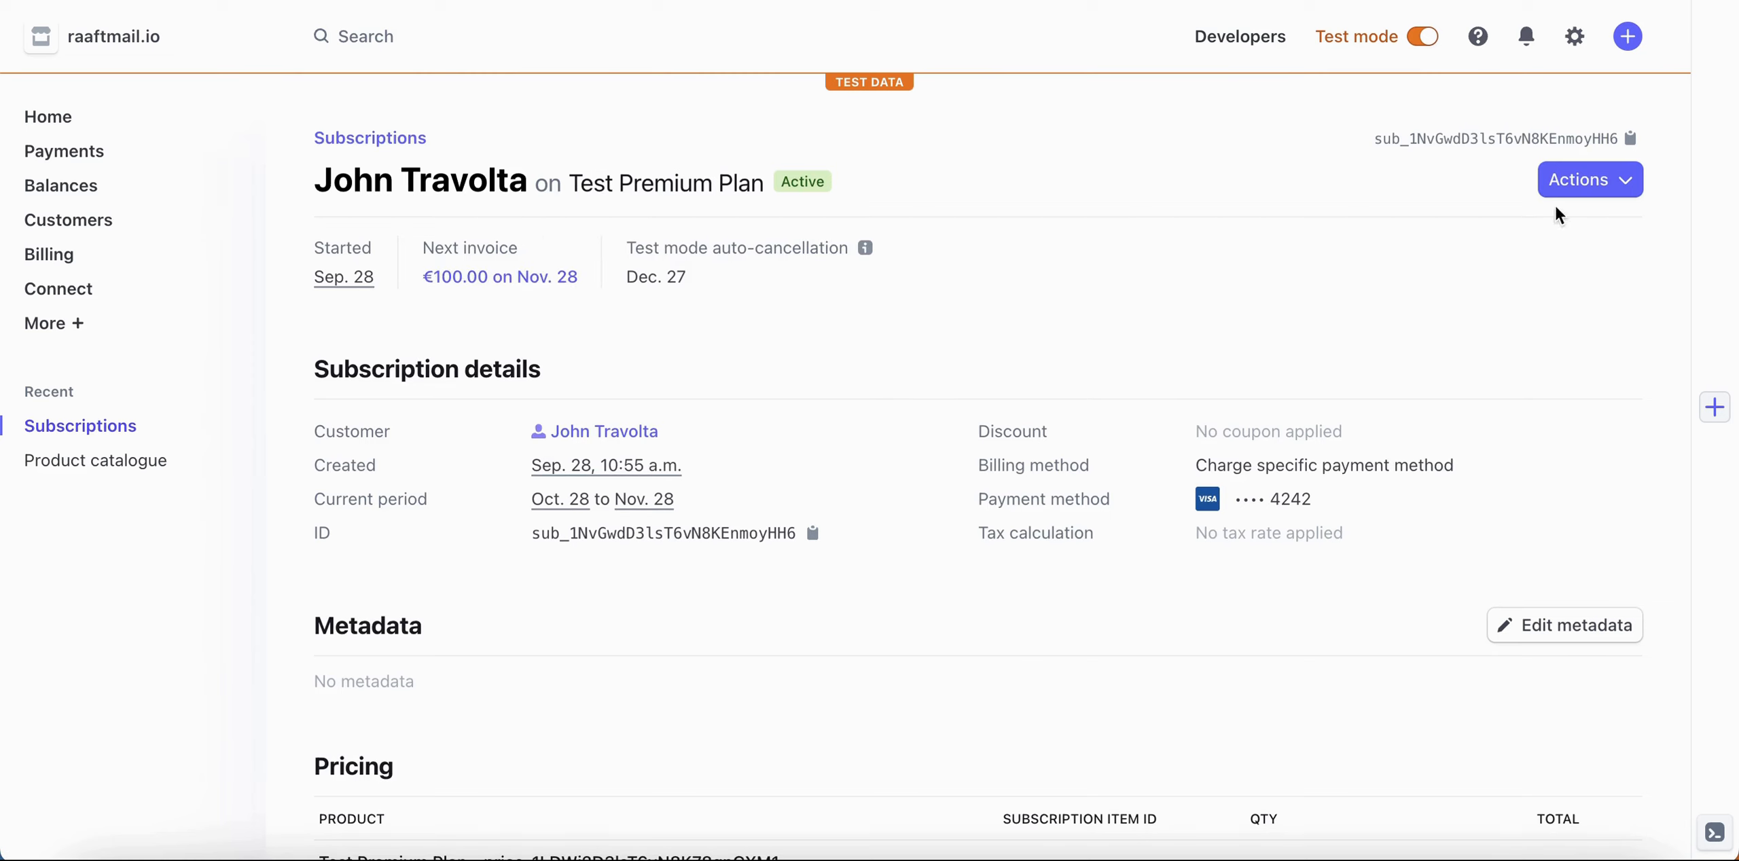
left_click(1470, 144)
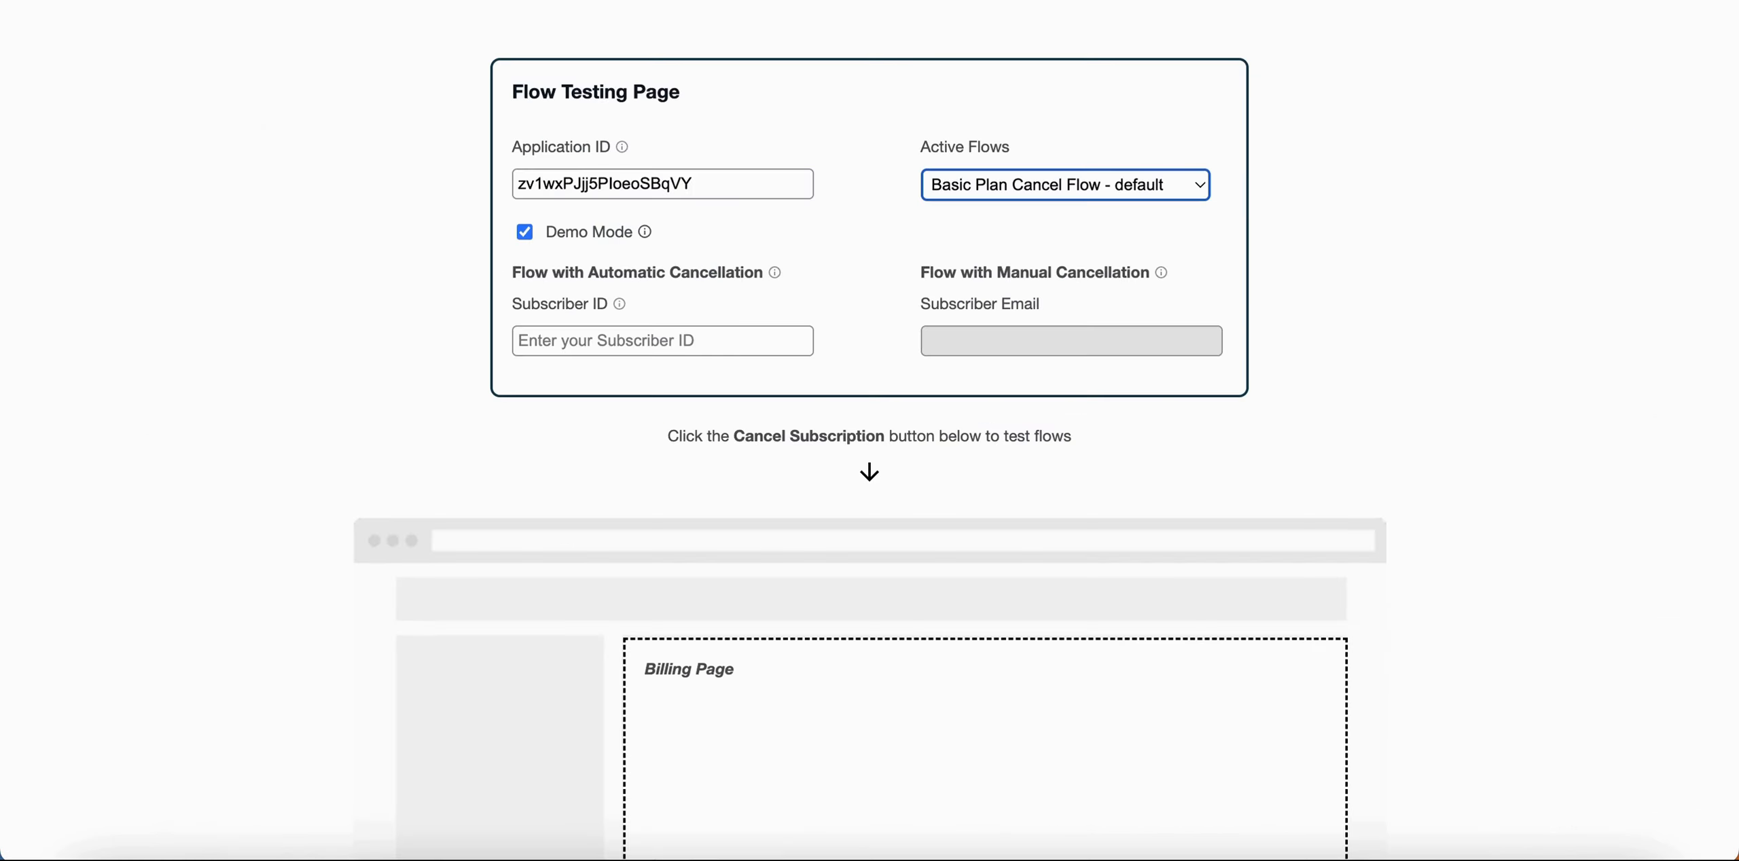
Enter the copied subscription ID as the Subscriber ID on the Flow Testing Page and read the Demo Mode explanation
left_click(576, 343)
type("sub_1NvGwdD3lsT6vN8KEnmoyHH6")
left_click(537, 427)
scroll(537, 431, "down", 3)
scroll(537, 431, "up", 3)
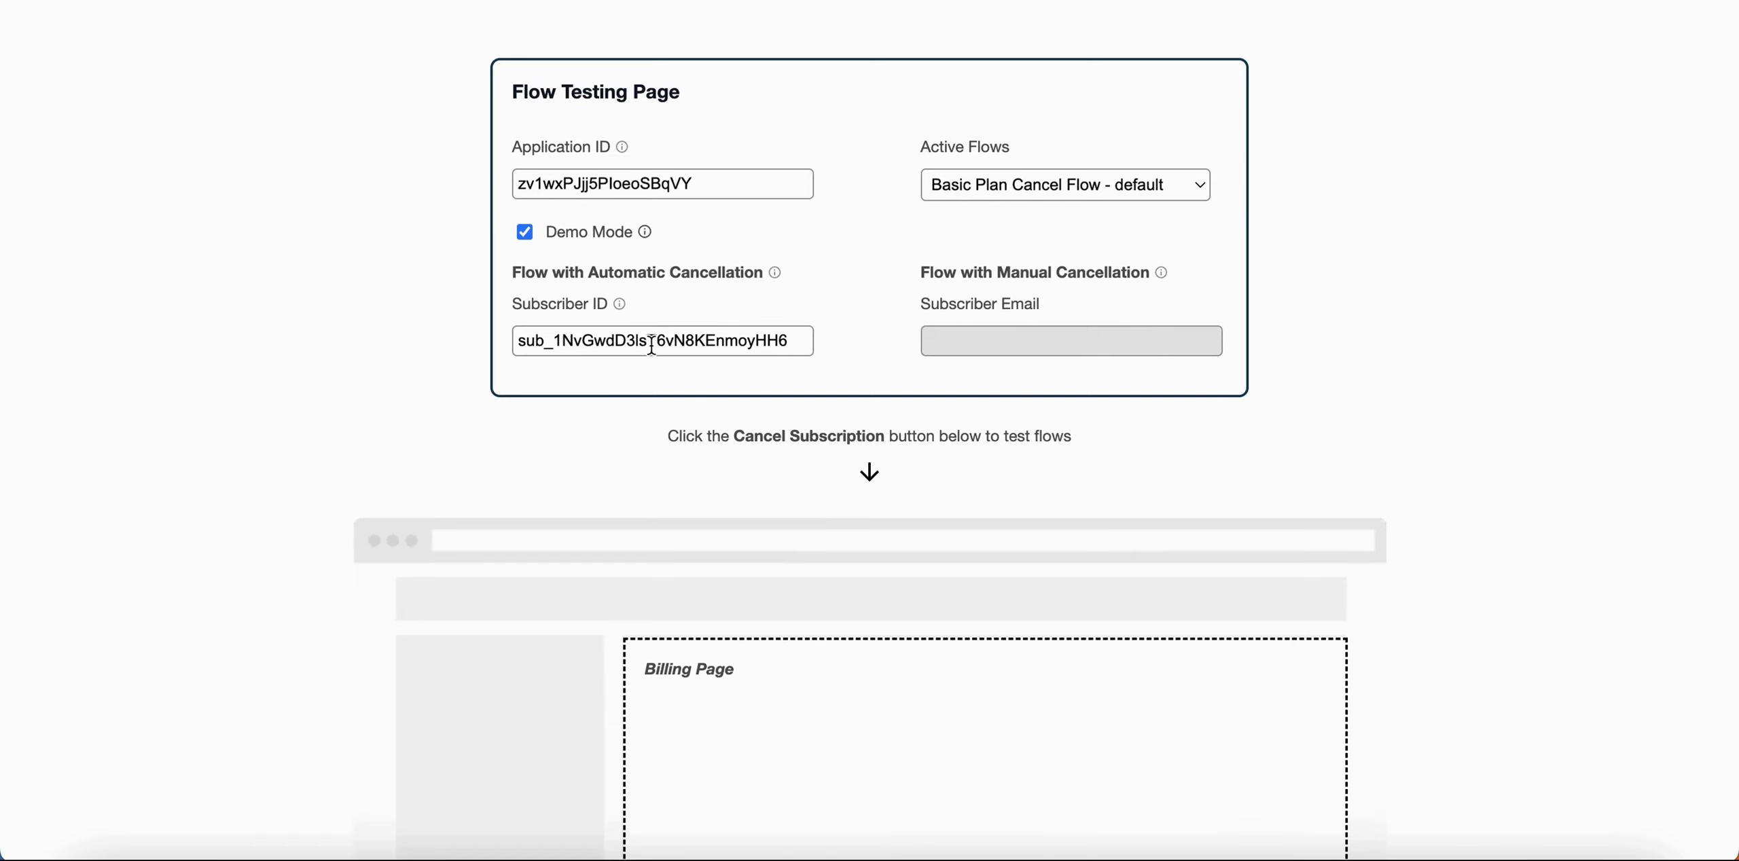
mouse_move(644, 235)
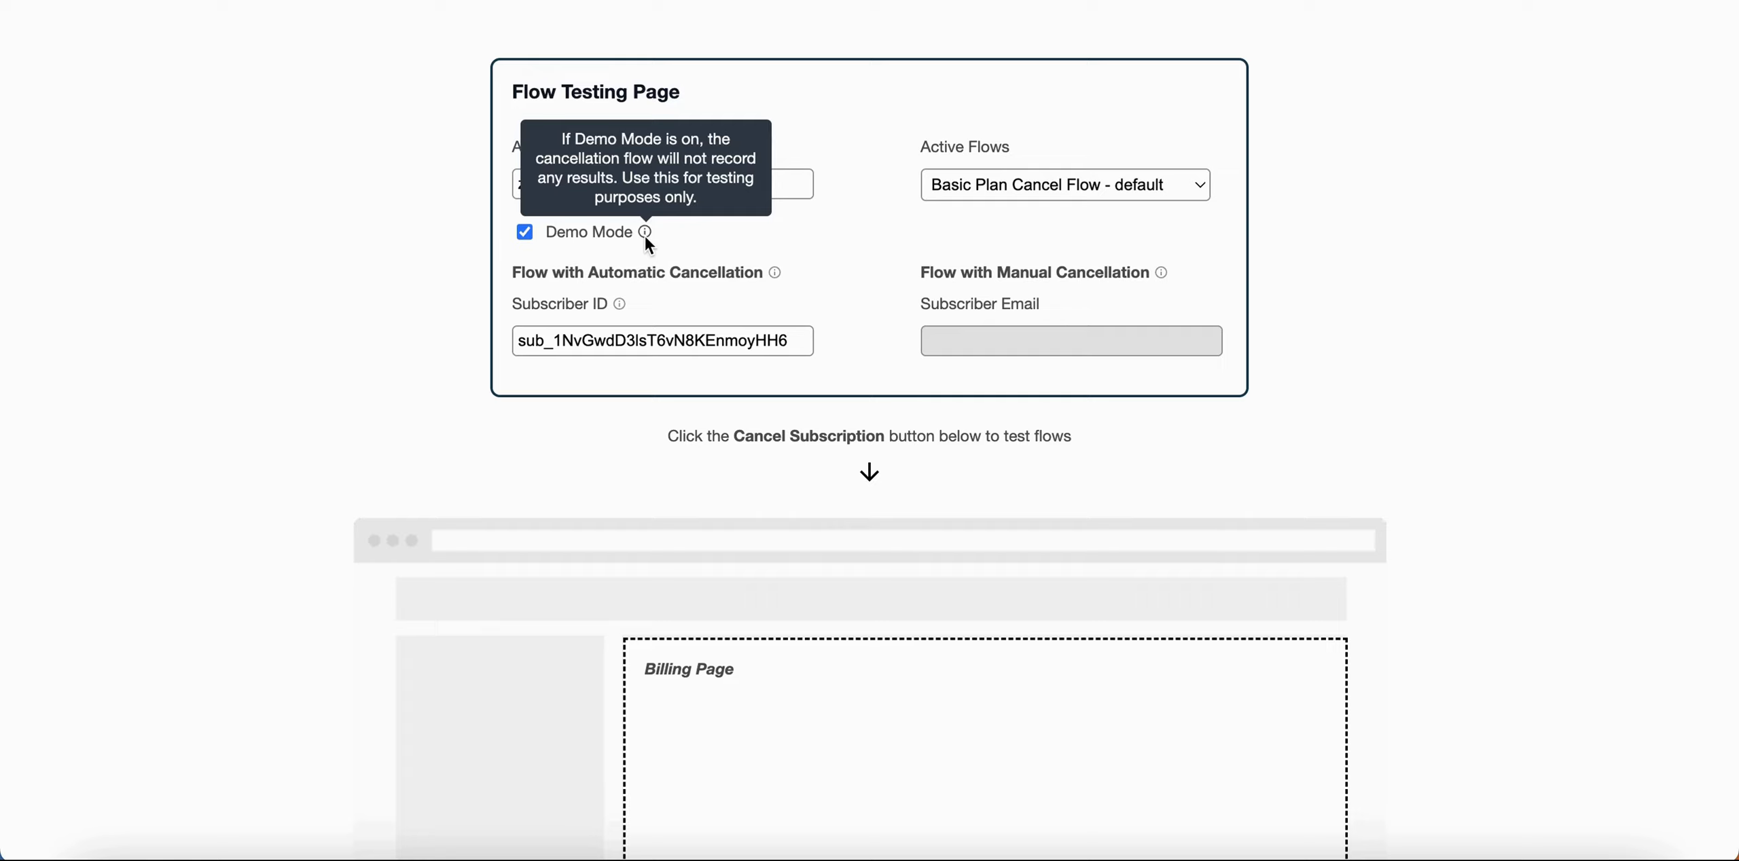
Run the test cancellation with Missing Features as the reason, accepting the 50% discount offer and finishing the flow
scroll(1049, 302, "down", 3)
scroll(1048, 306, "down", 5)
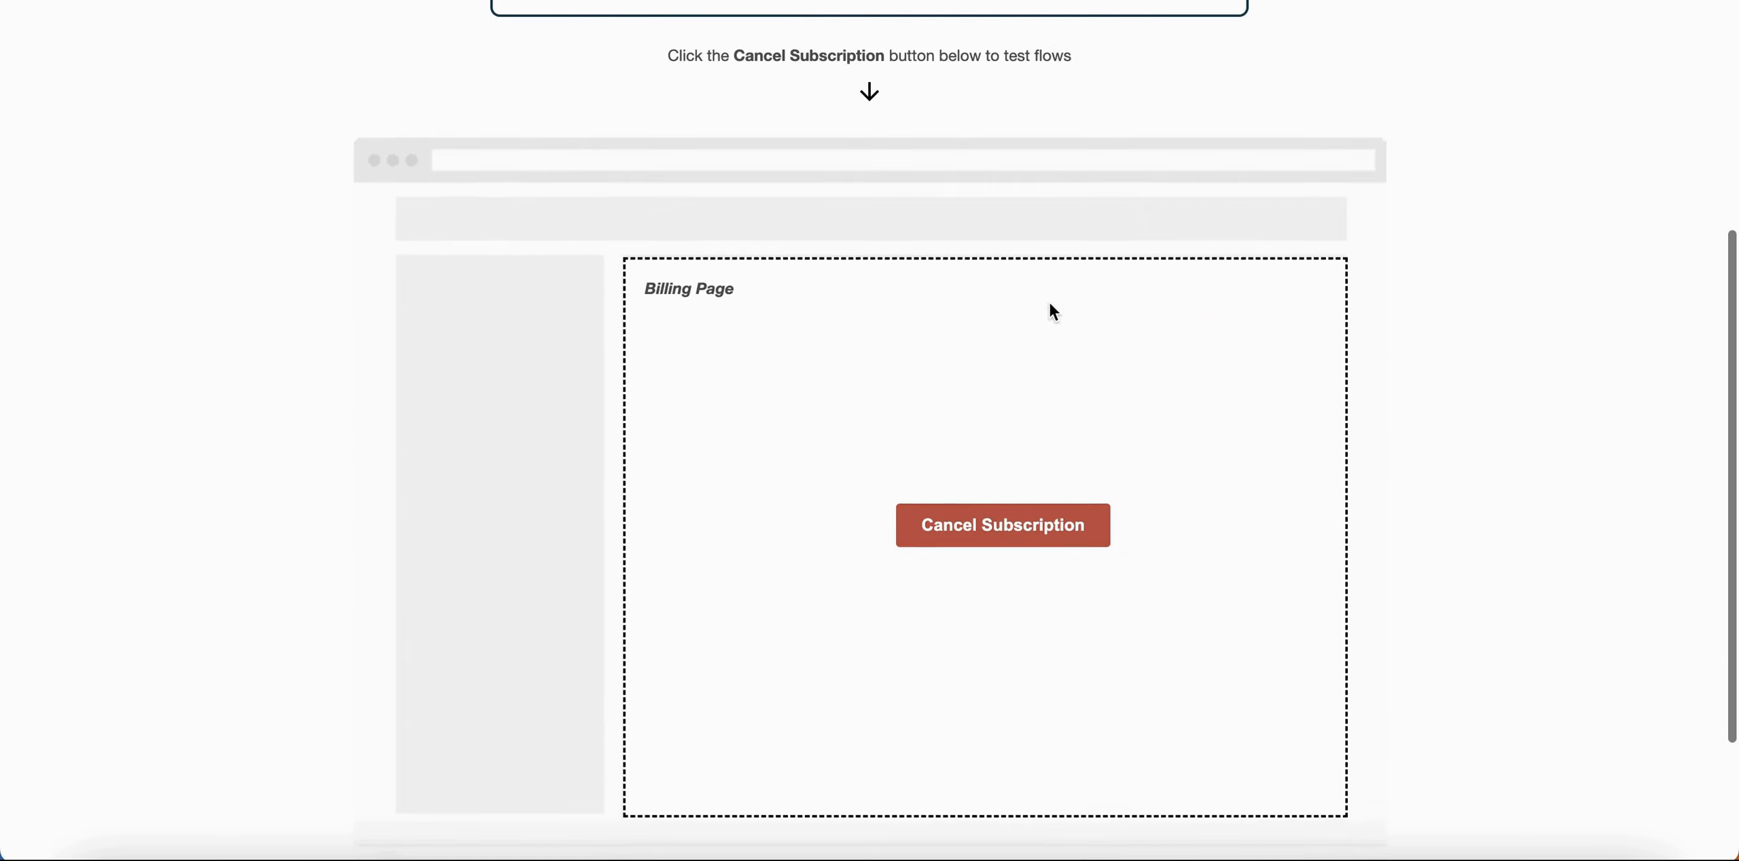
left_click(1002, 479)
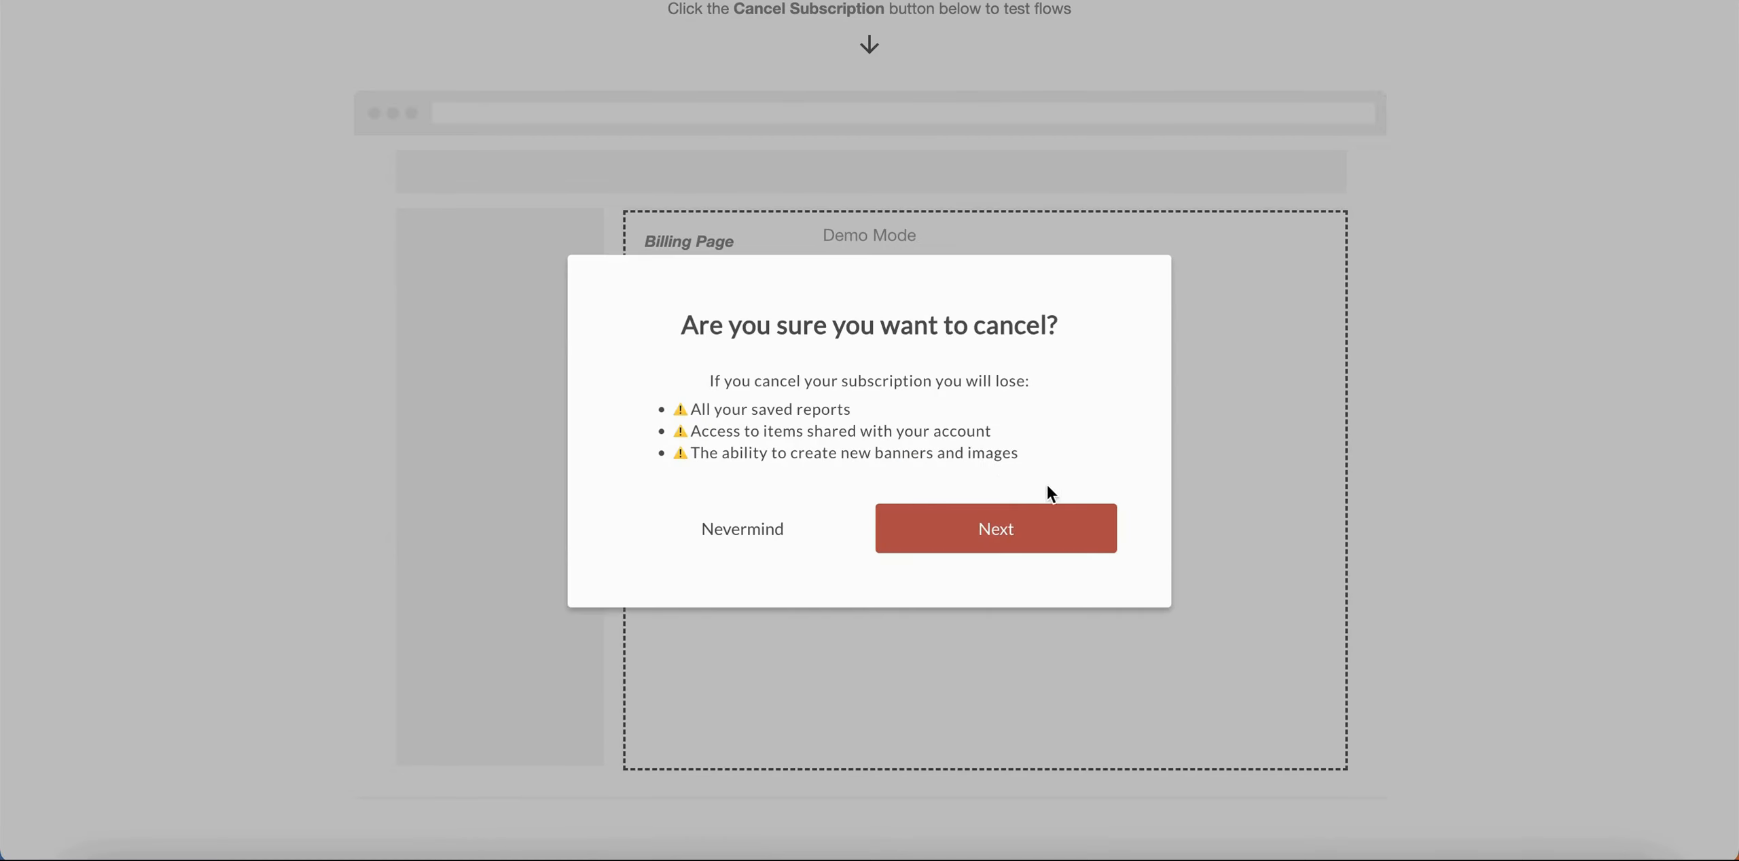
left_click(1006, 529)
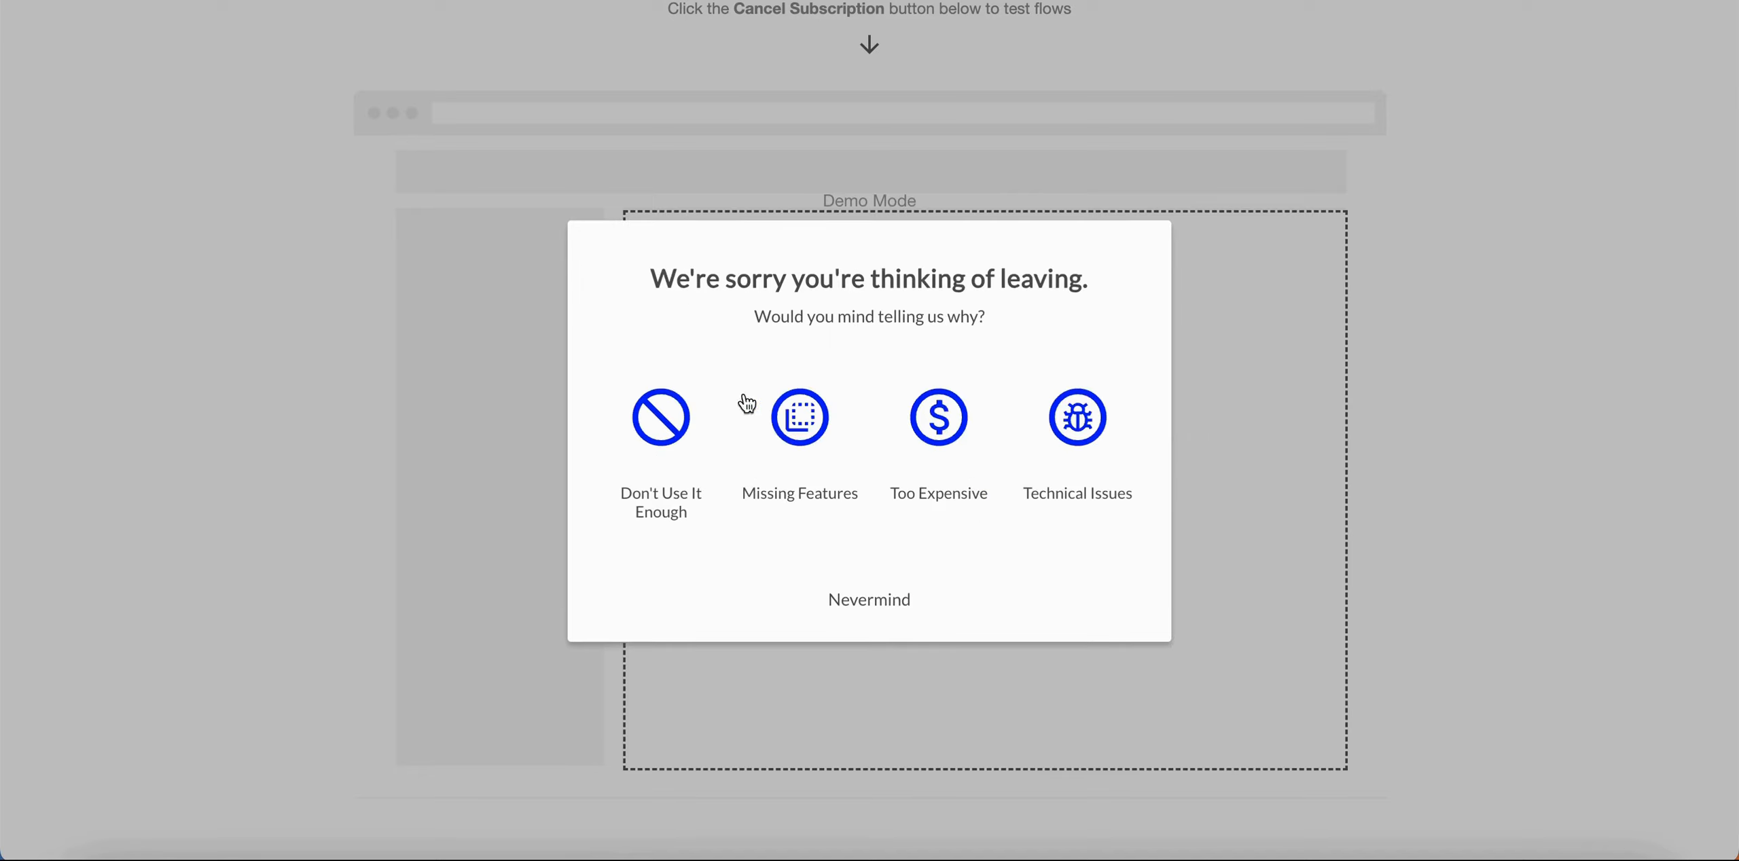
left_click(803, 435)
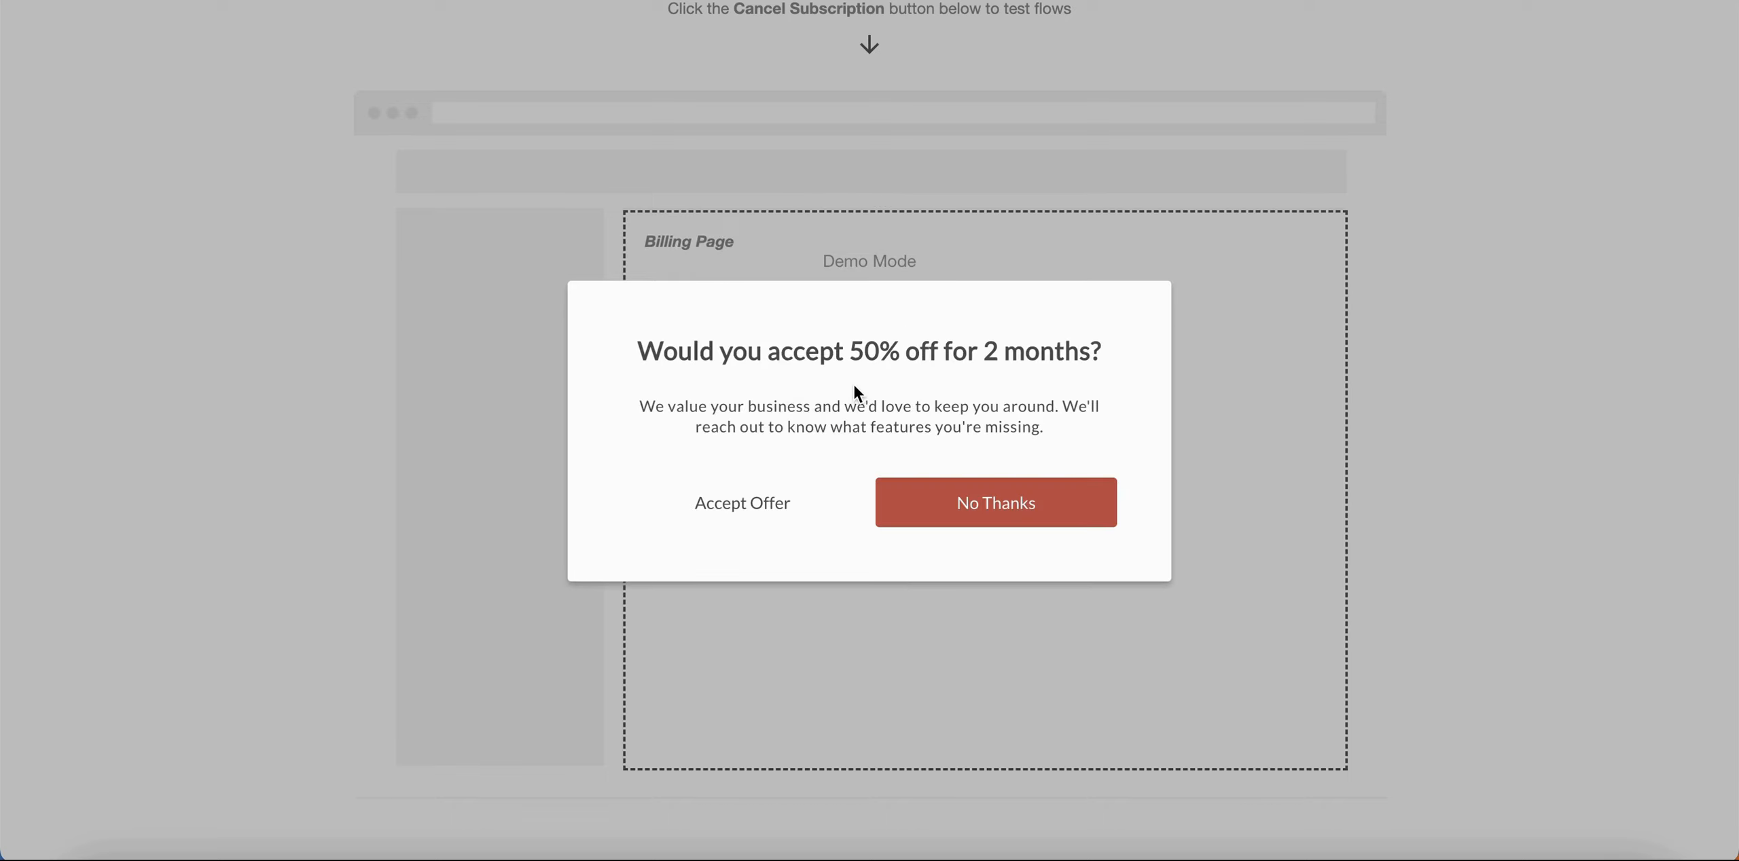
left_click(766, 497)
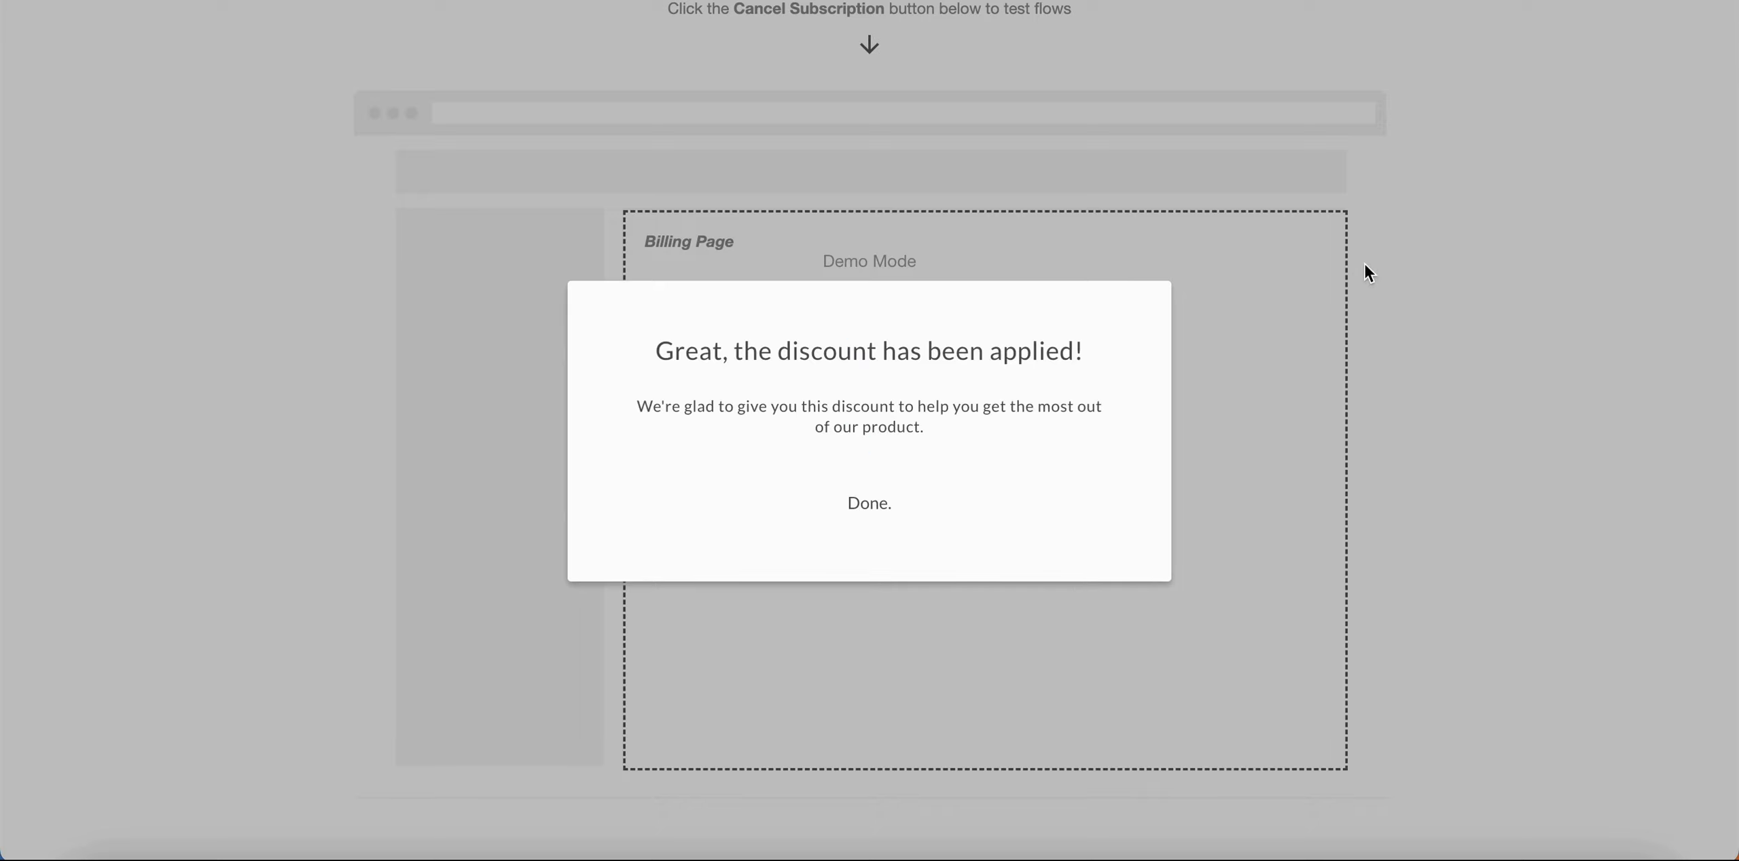
left_click(862, 500)
Start the test cancellation again, give Missing Features as the reason and decline the 50% discount offer
scroll(962, 421, "up", 5)
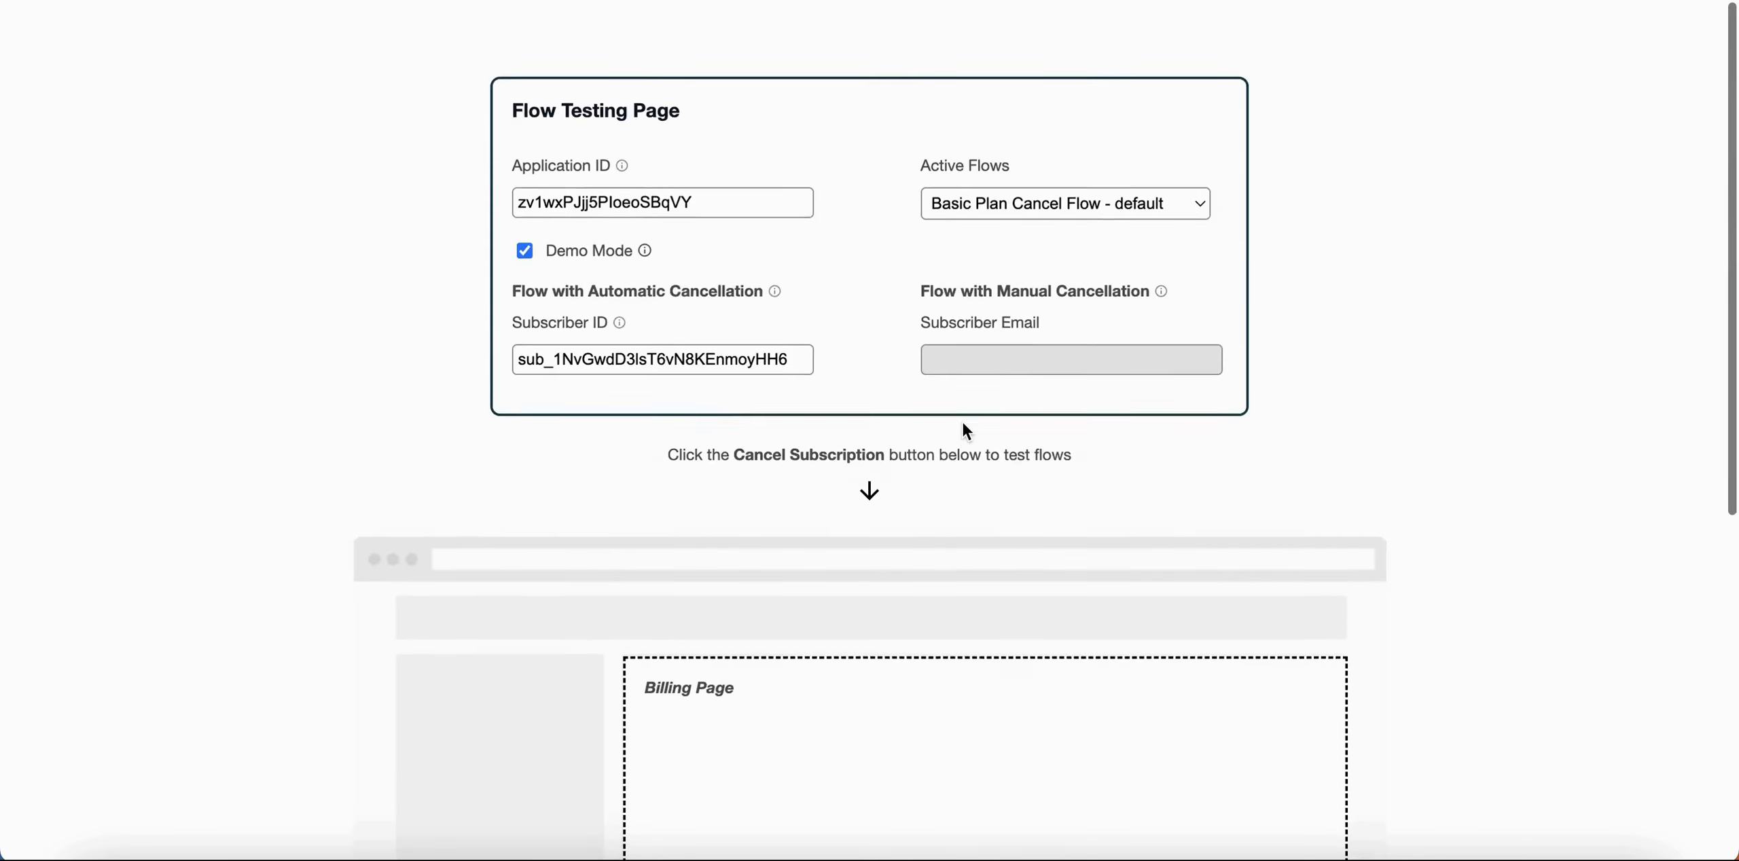
scroll(975, 481, "down", 5)
left_click(985, 567)
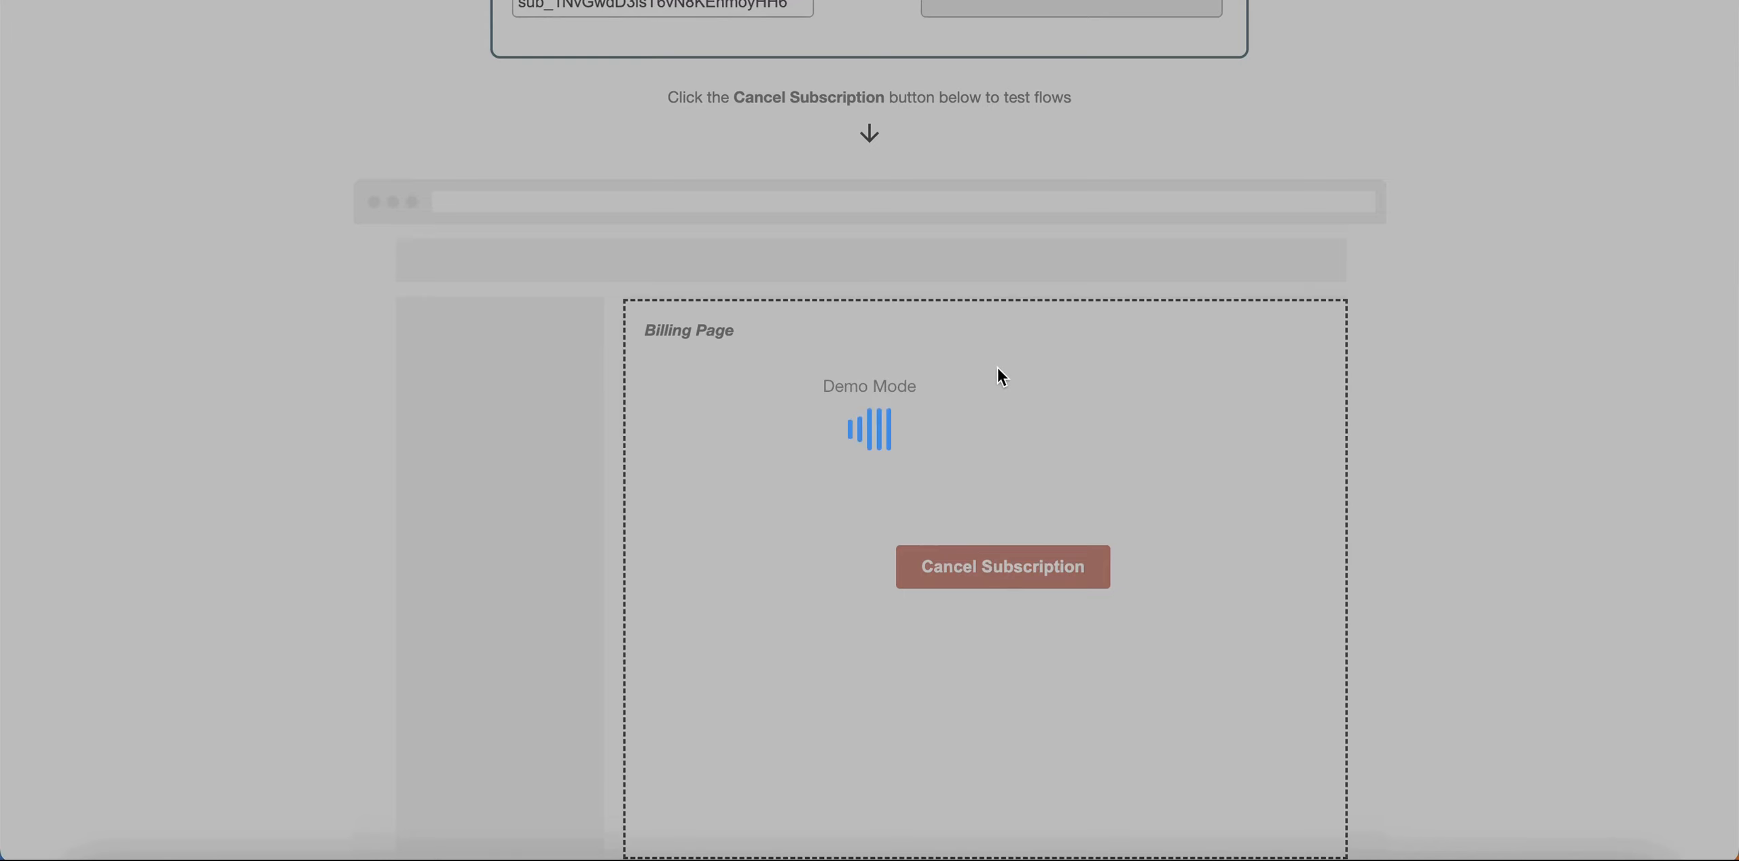
left_click(983, 523)
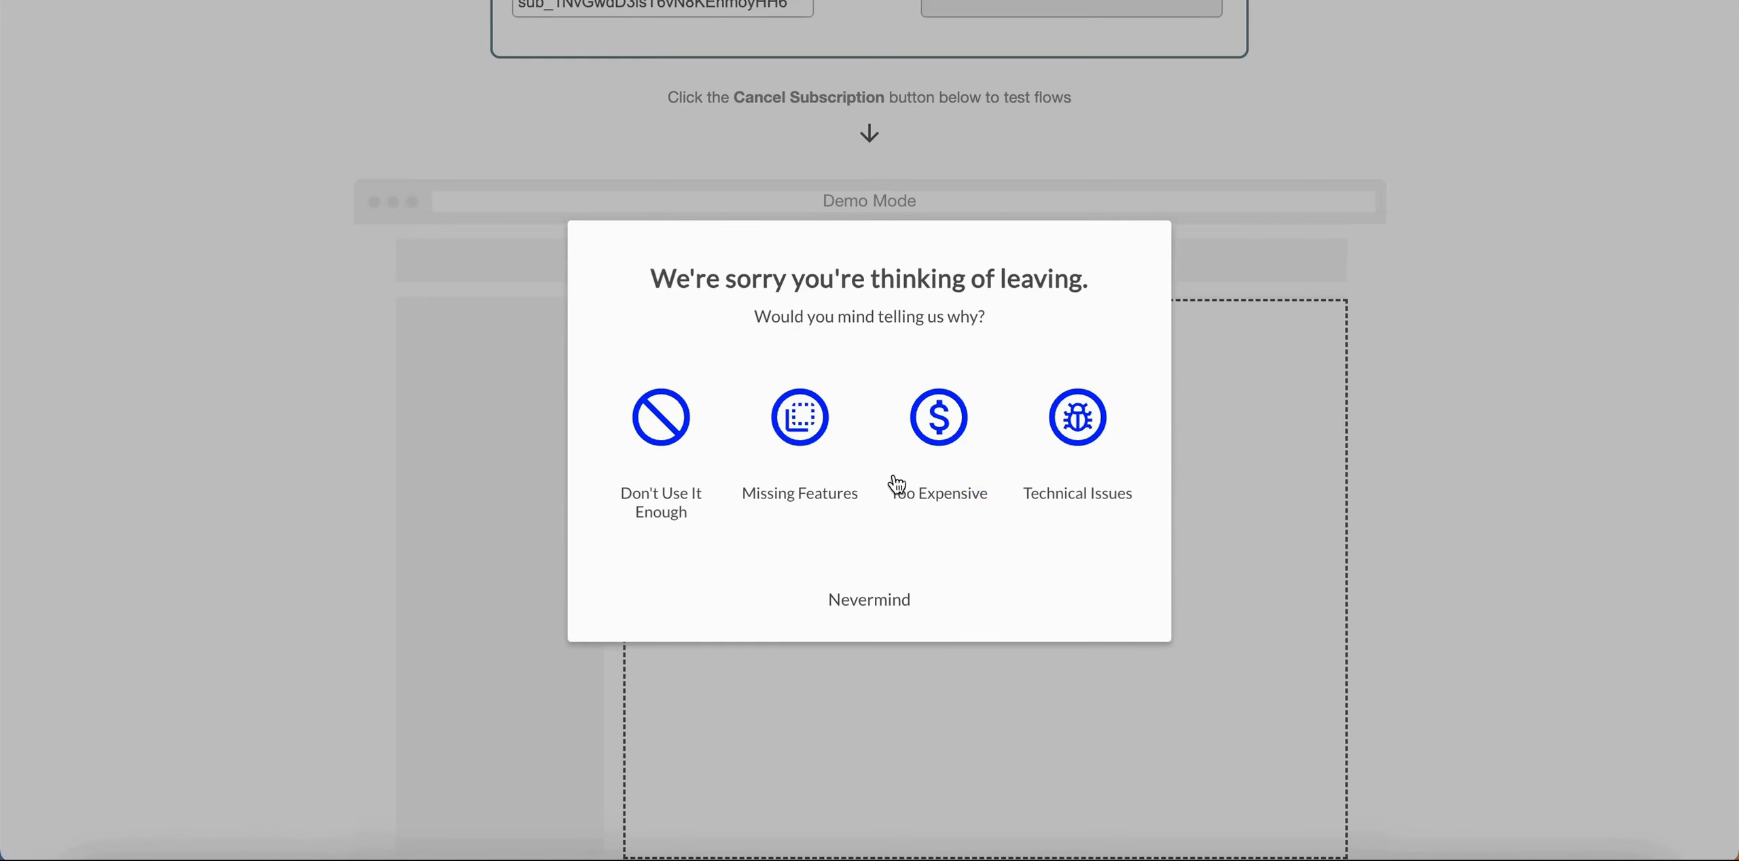
left_click(805, 421)
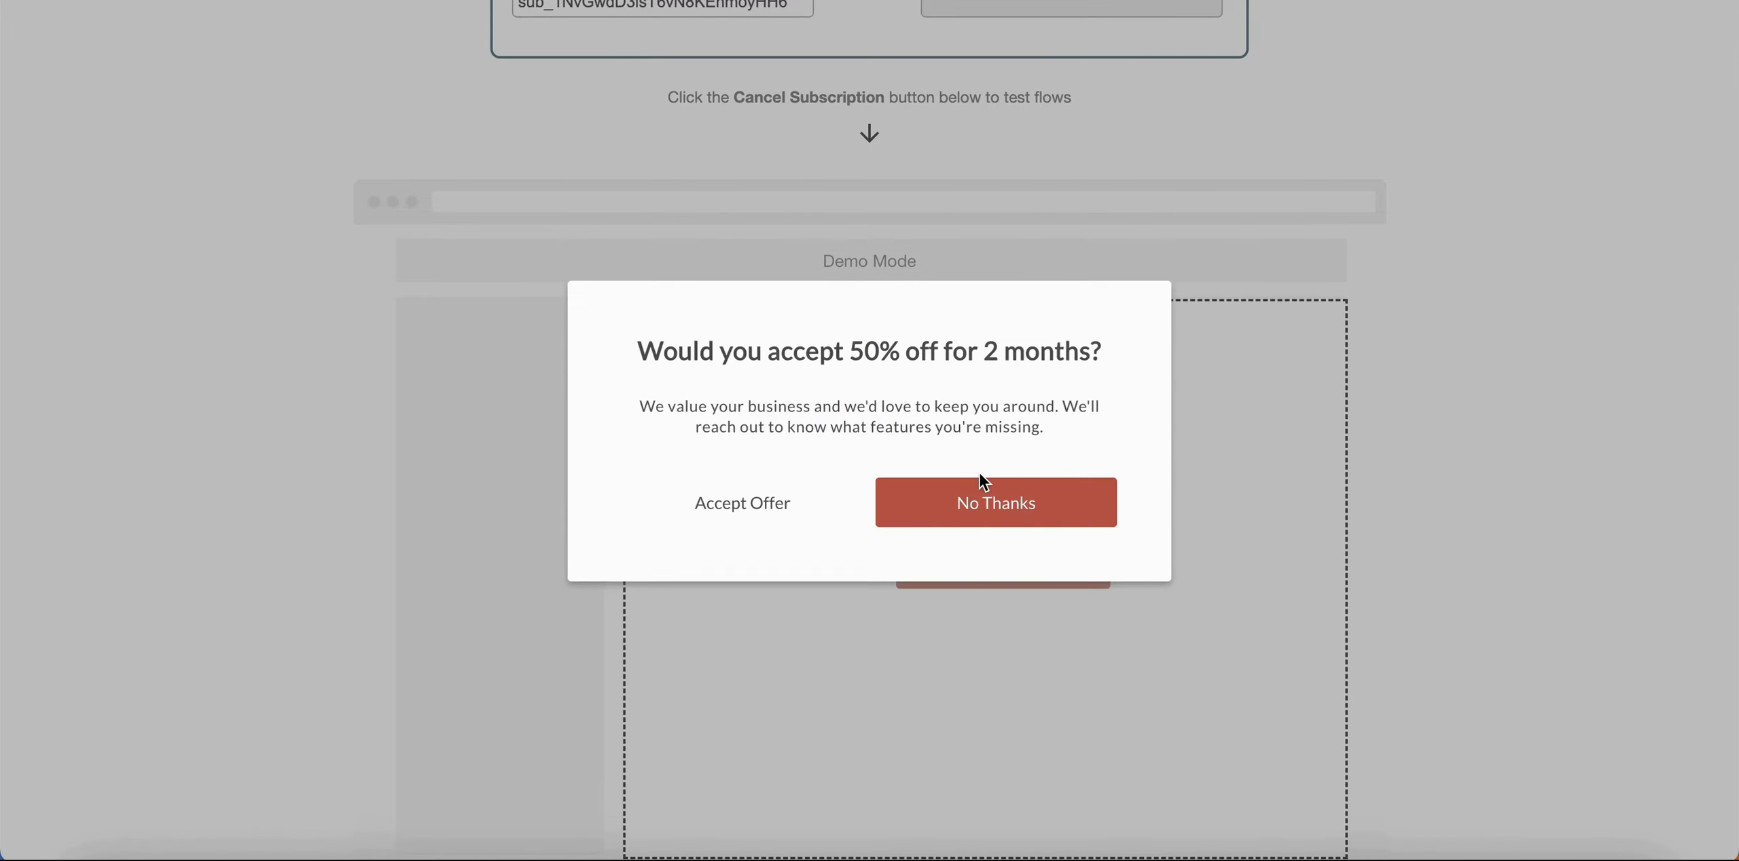
left_click(996, 508)
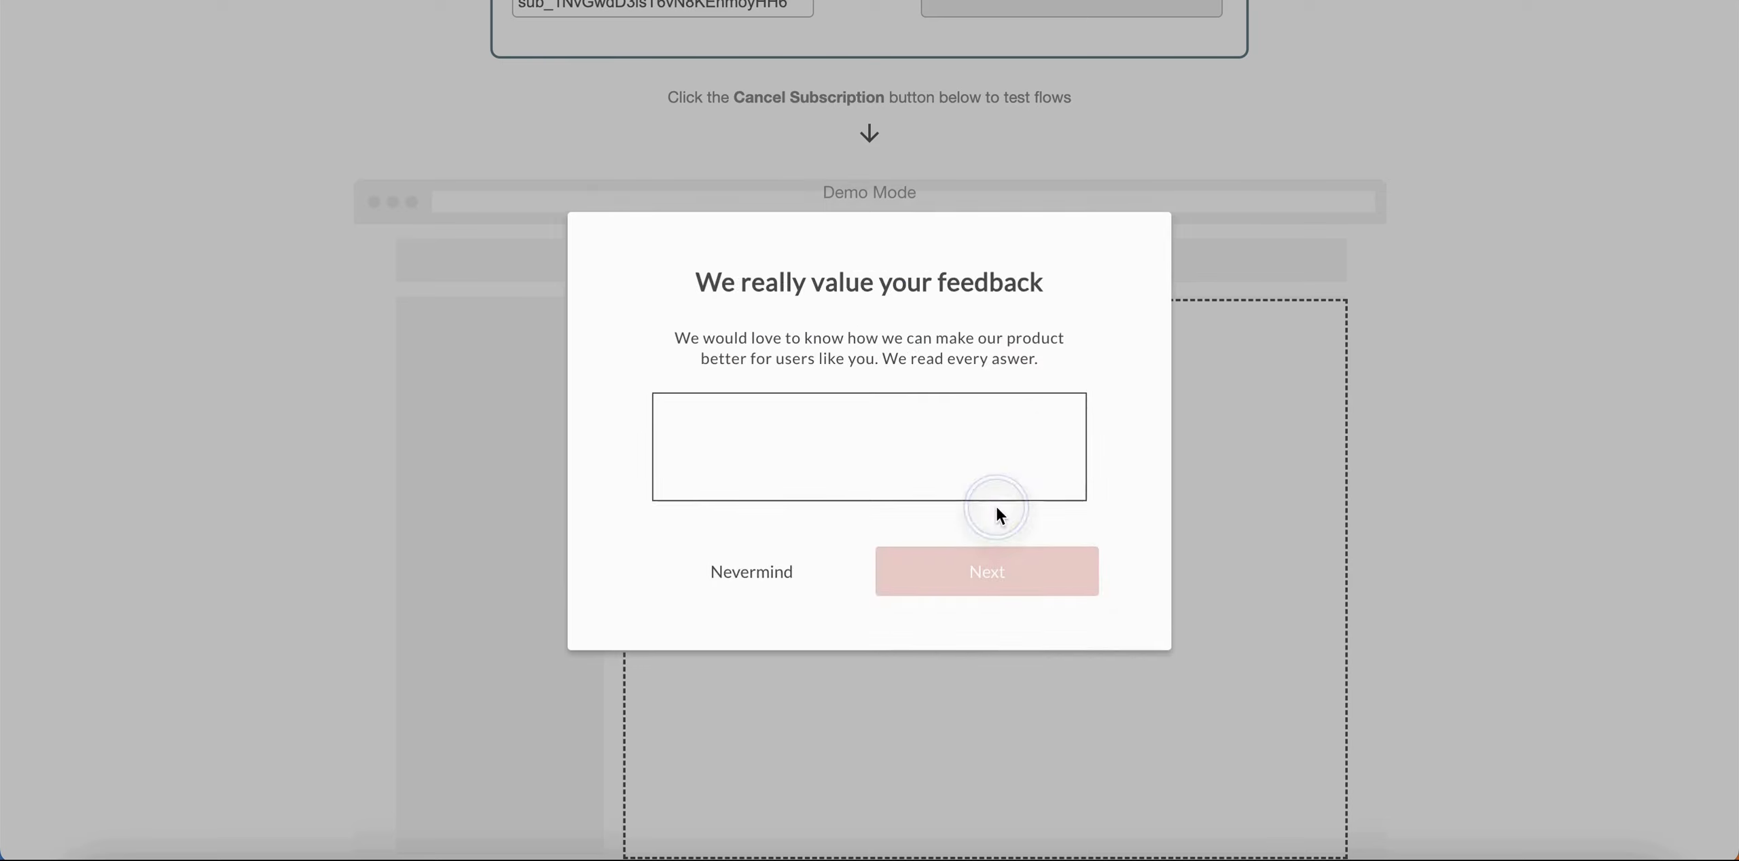
Submit "testing" as feedback, acknowledge the loss of access, cancel the subscription and return to the dashboard
left_click(927, 475)
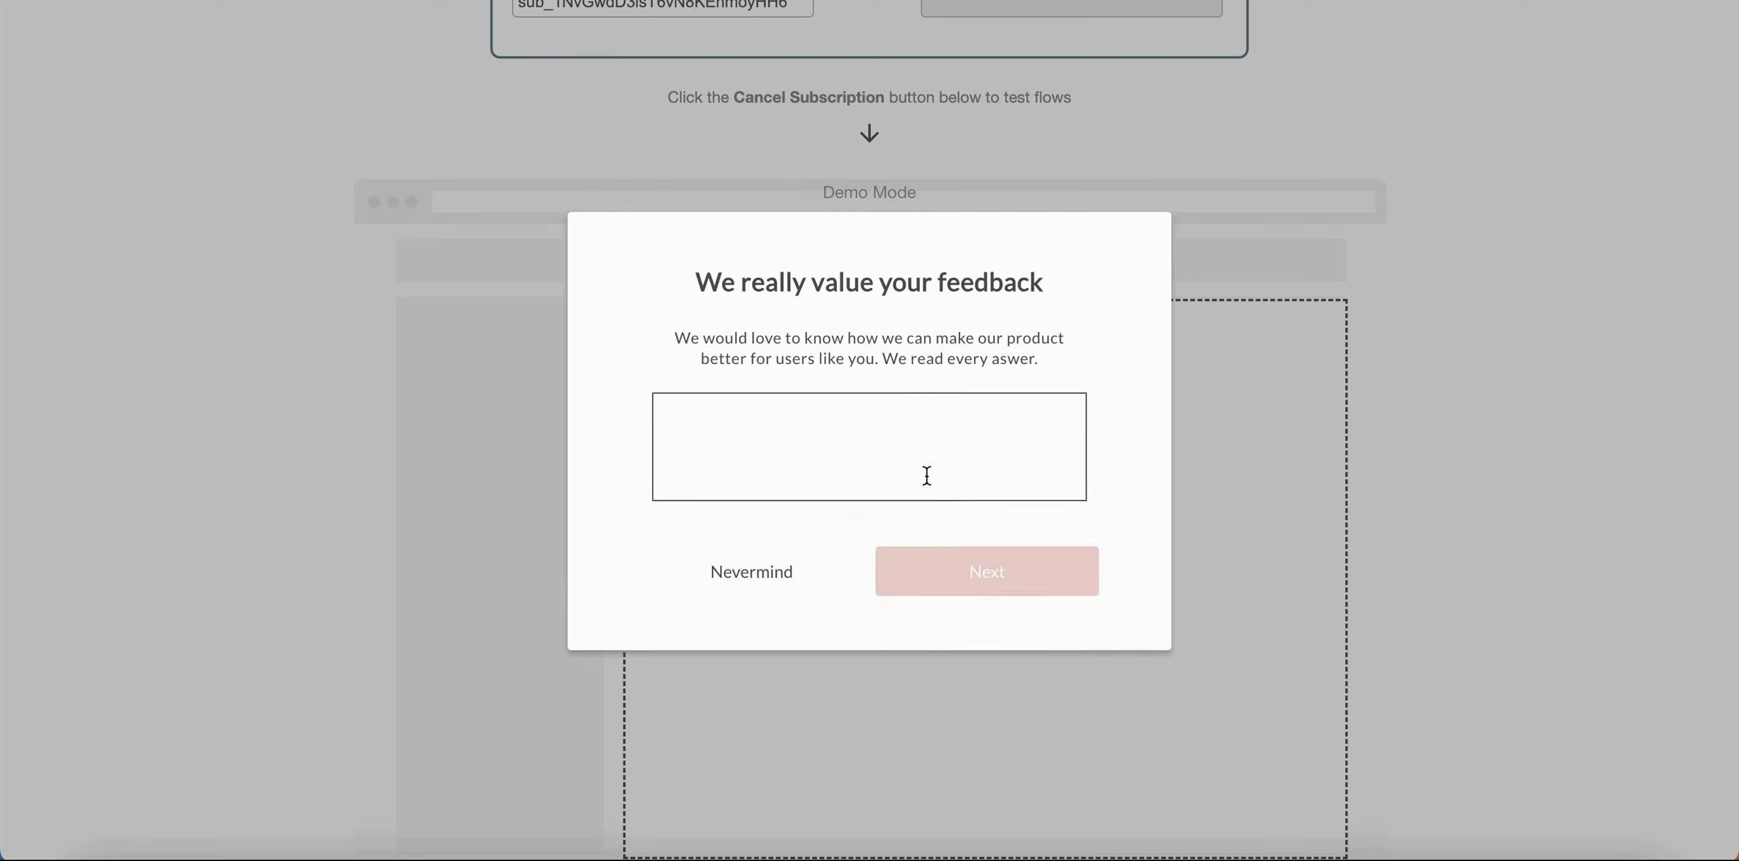
type("testing")
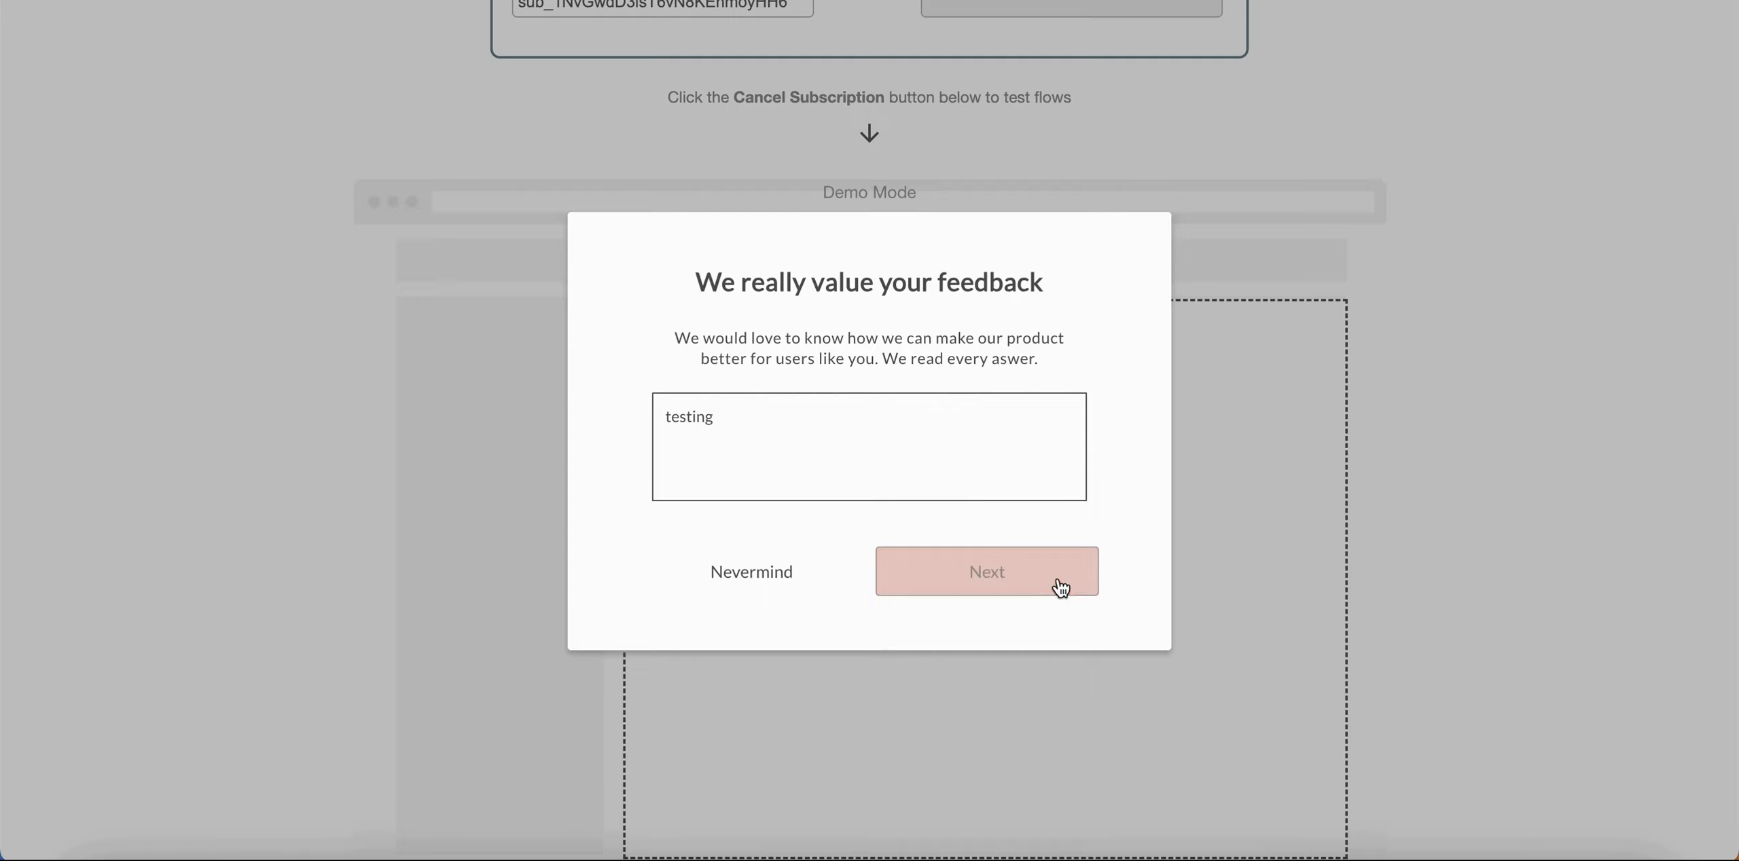
left_click(1063, 589)
left_click(665, 450)
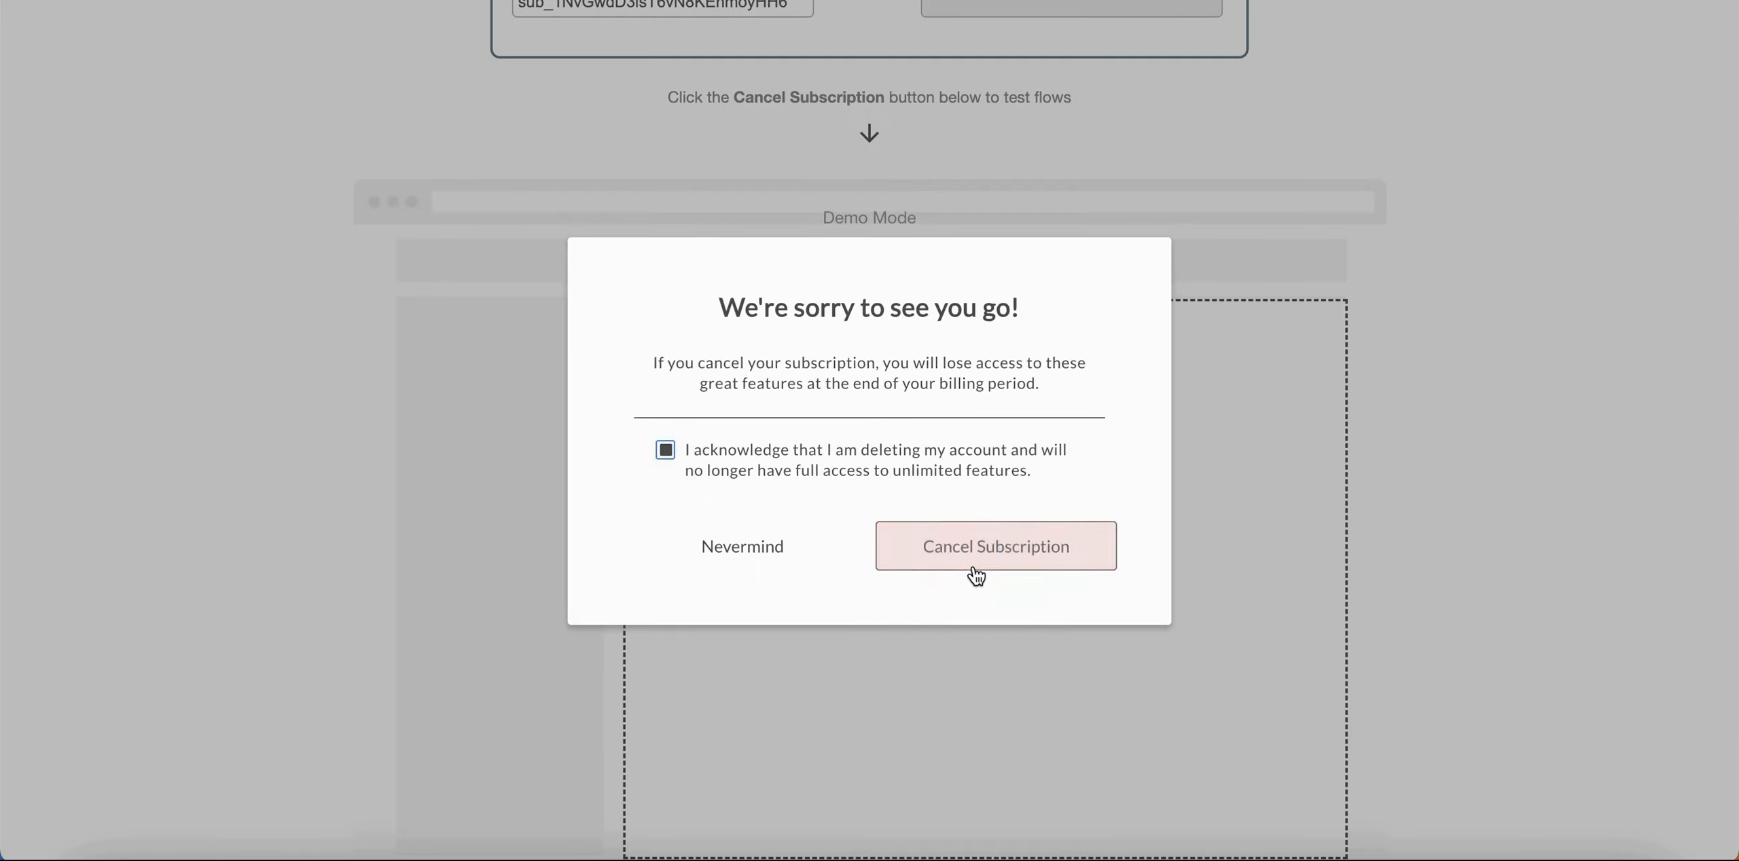
left_click(975, 573)
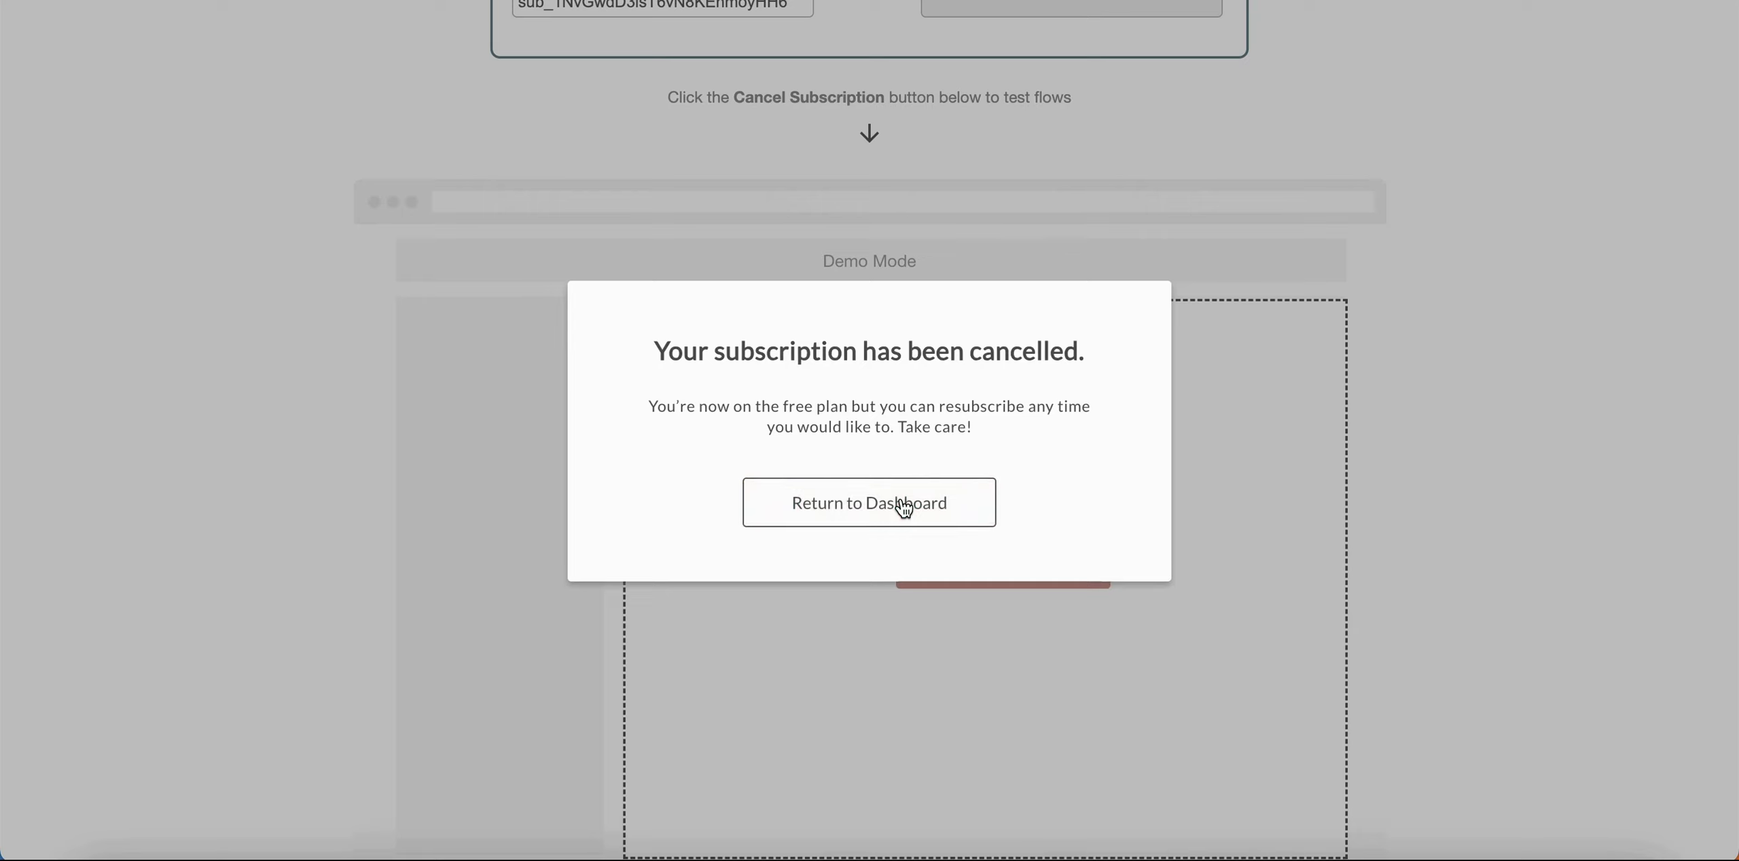
left_click(904, 504)
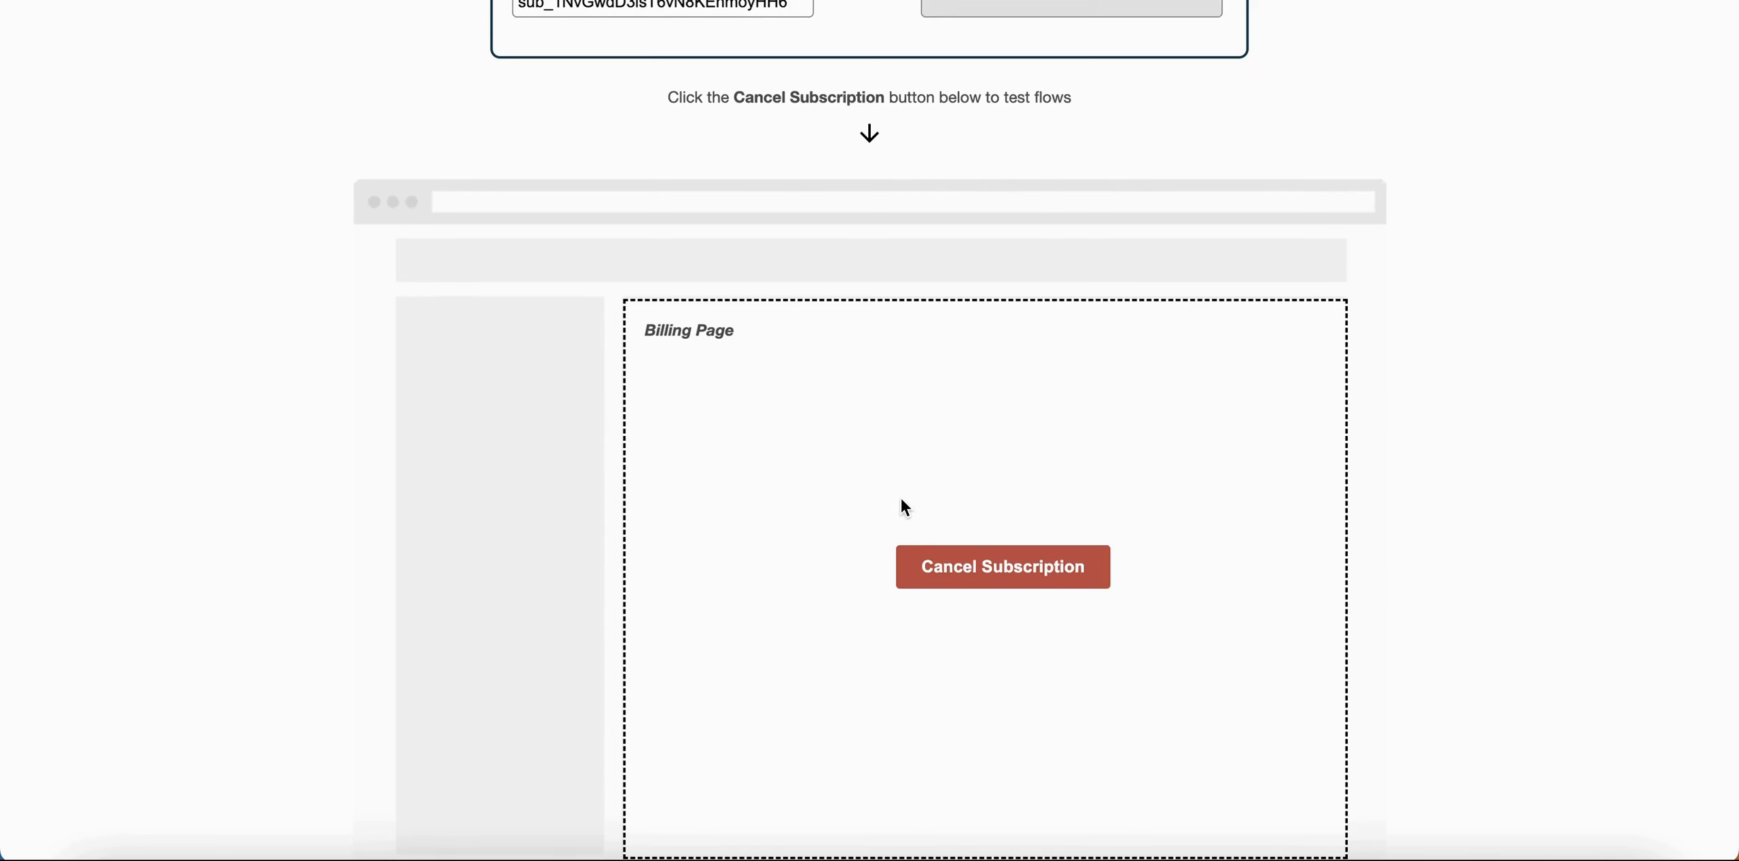
Return to Raaft's Embed Code instructions and review the embed script and the code snippets for launching the flow
scroll(901, 500, "up", 5)
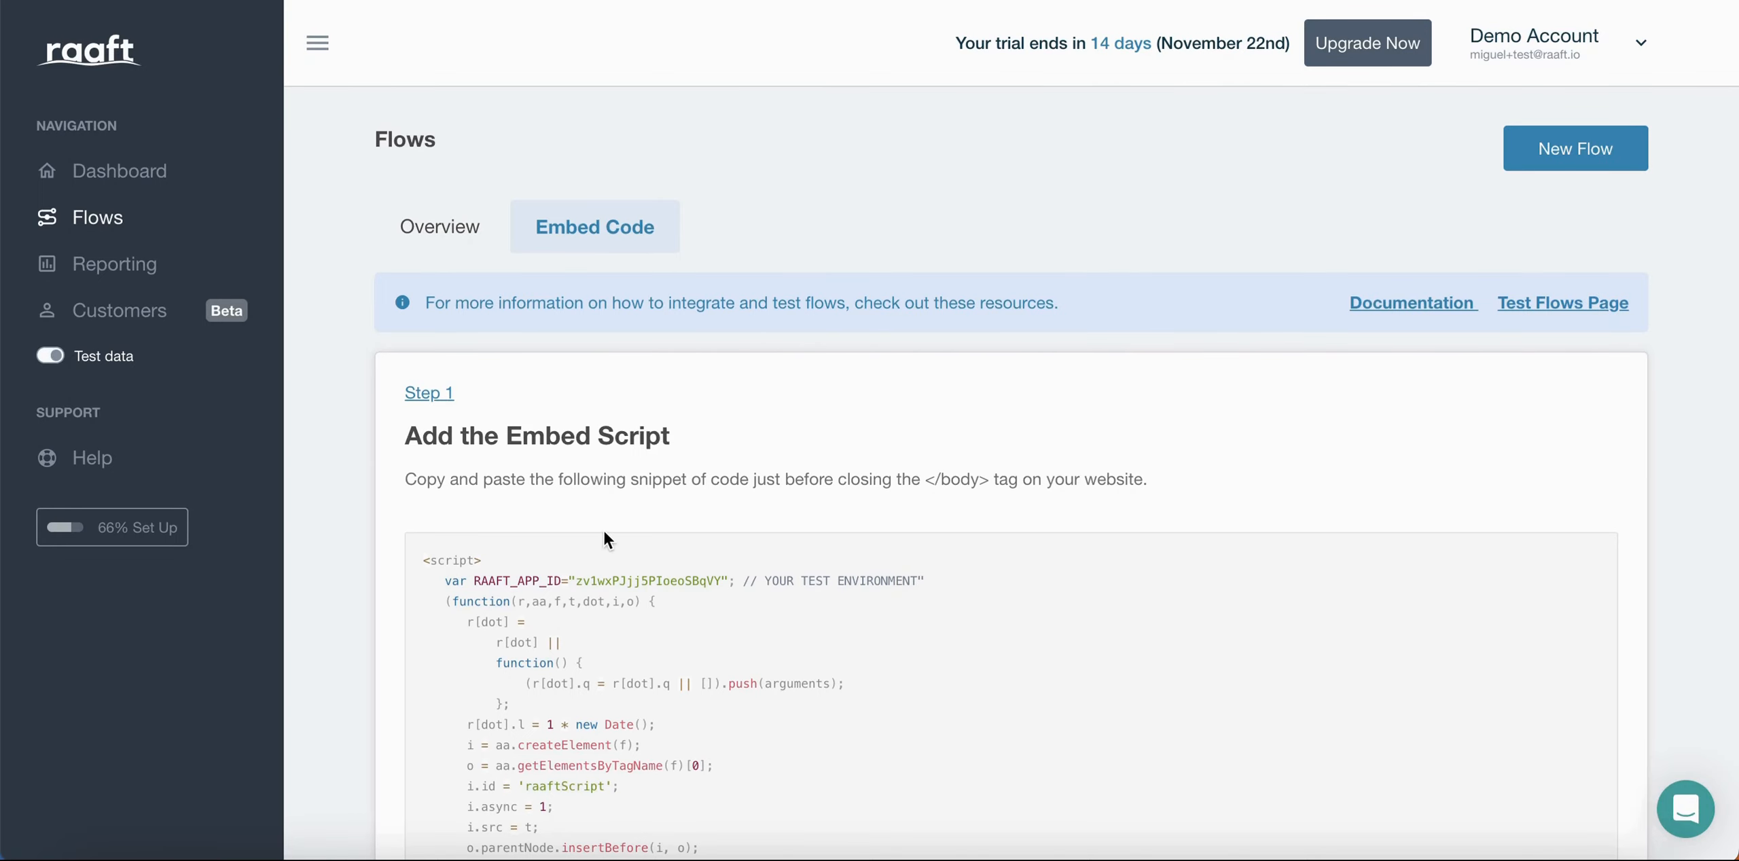
scroll(602, 534, "down", 3)
left_click_drag(434, 338, 632, 684)
scroll(631, 685, "down", 10)
scroll(630, 677, "down", 10)
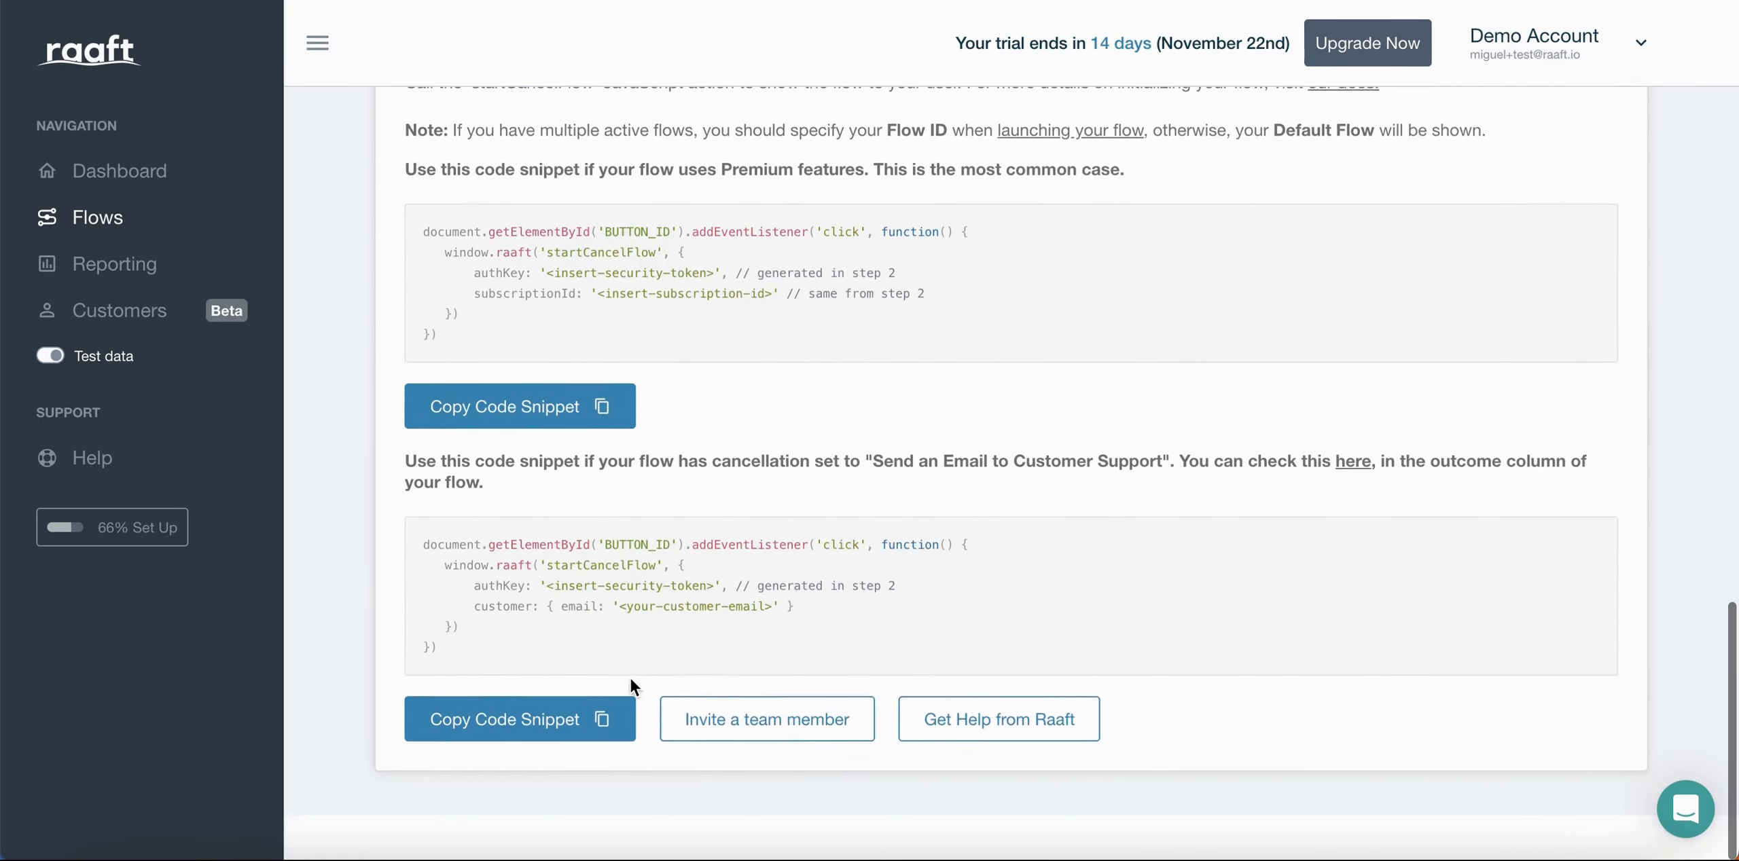